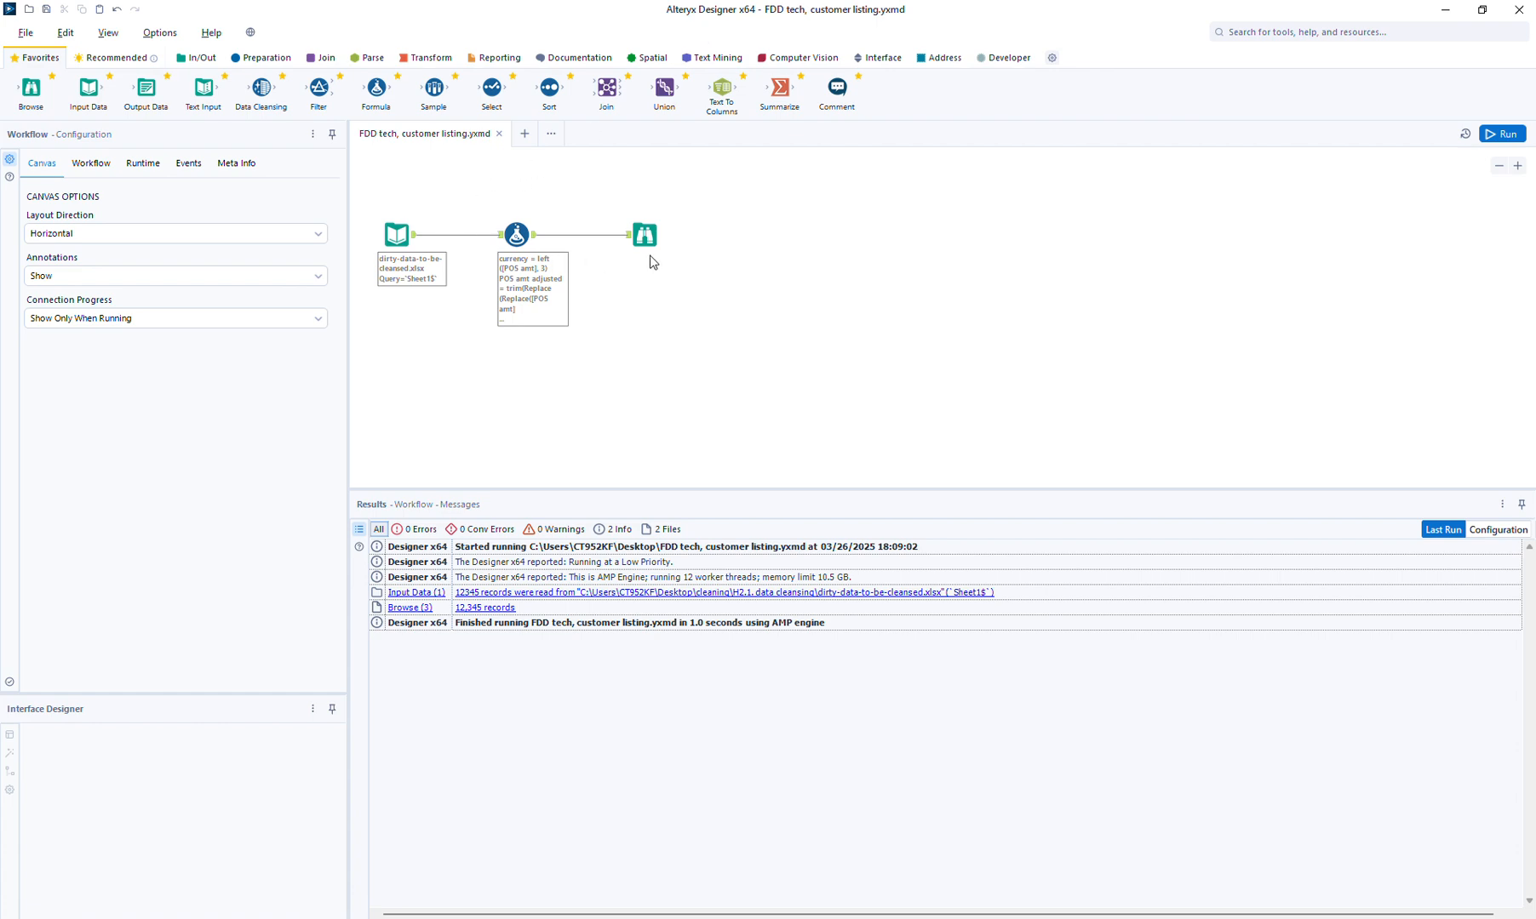
# Review the source data, the Formula tool's cust name adjusted expression and the Browse tool's cleansed records.
pyautogui.click(417, 246)
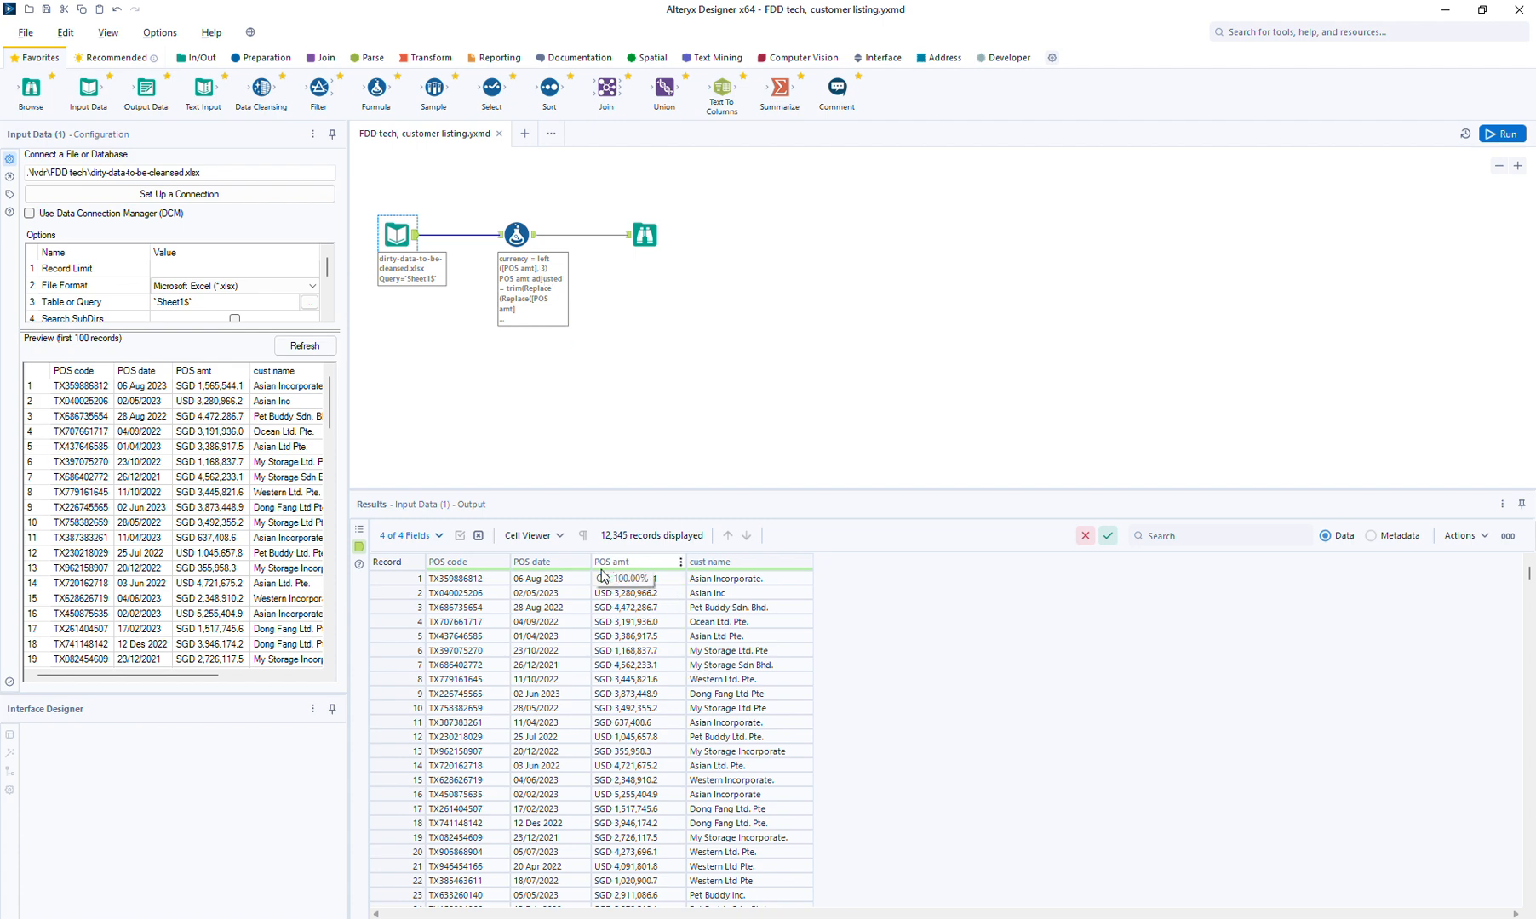
pyautogui.click(517, 235)
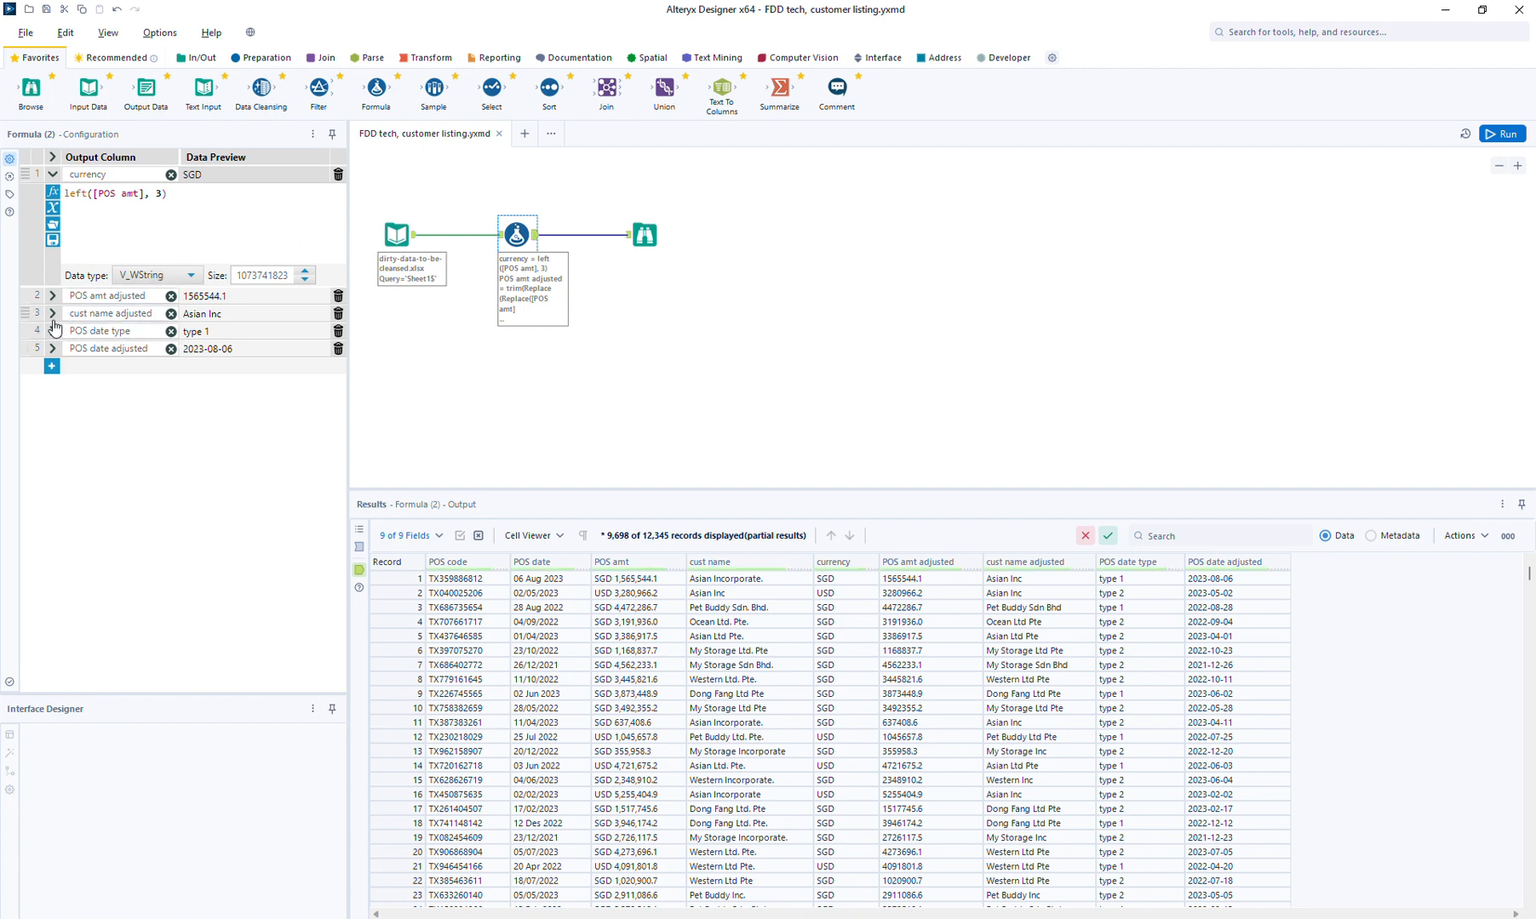
pyautogui.click(52, 315)
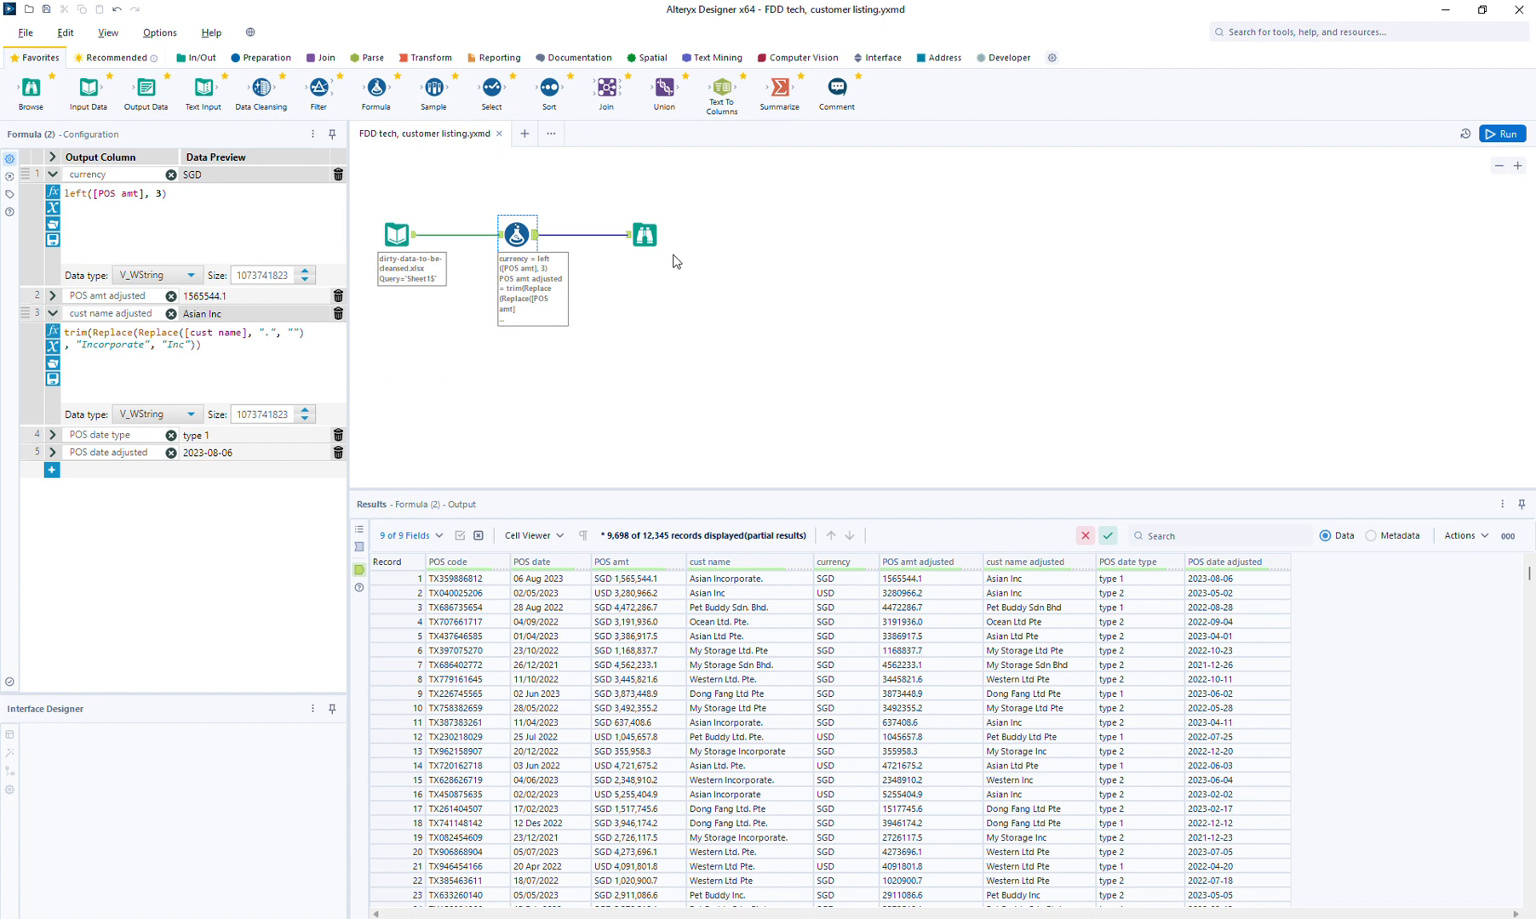
pyautogui.click(653, 235)
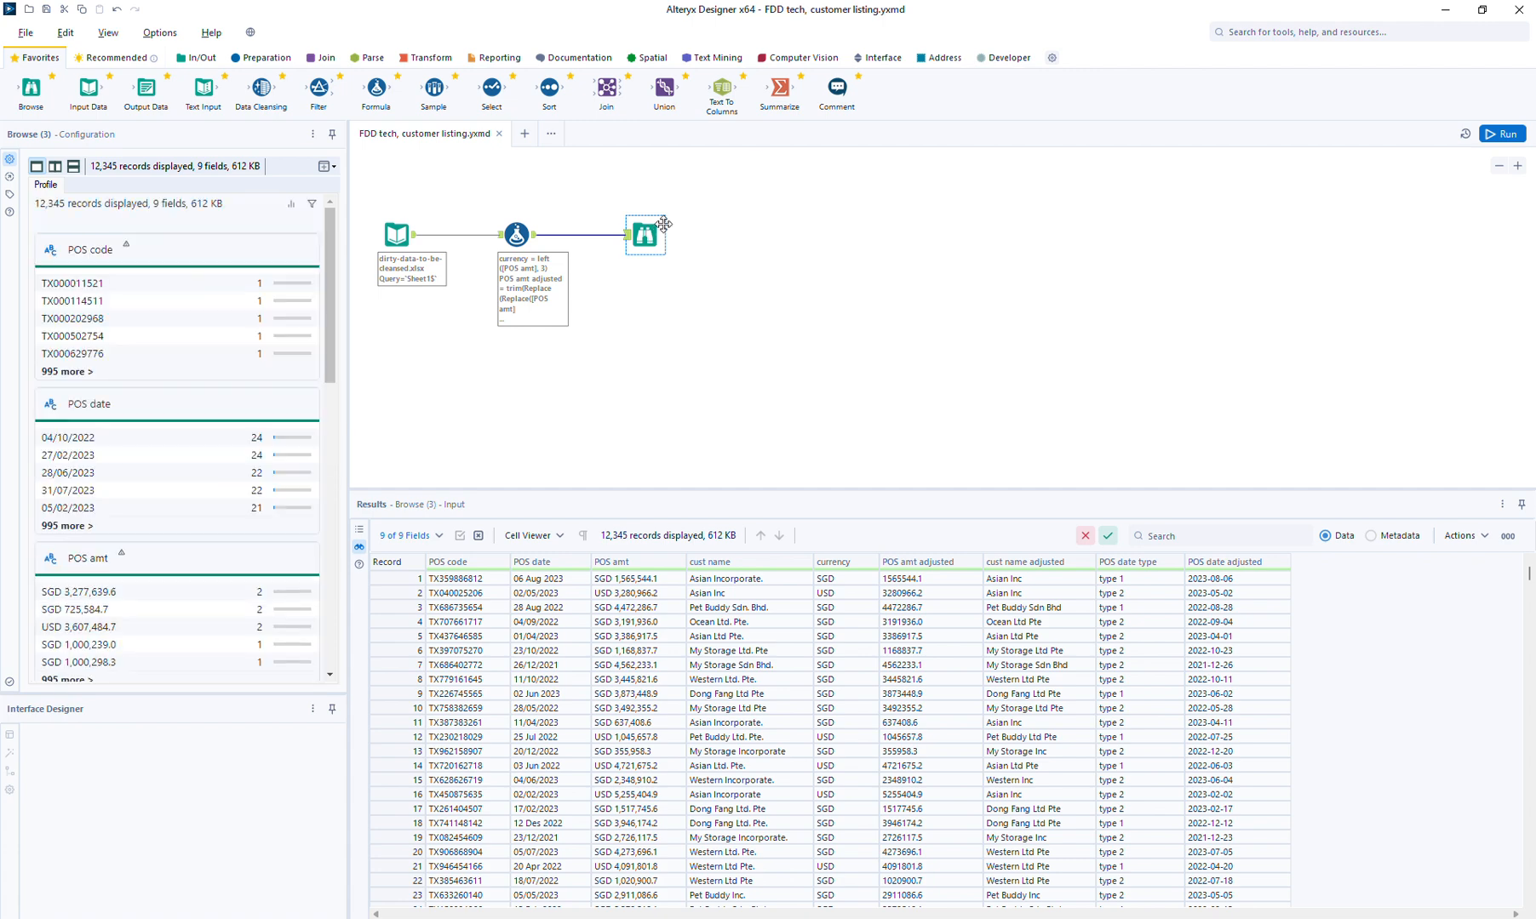
# Add a Summarize tool to the Formula tool's output and group by cust name adjusted.
pyautogui.moveTo(808, 86); pyautogui.dragTo(645, 316)
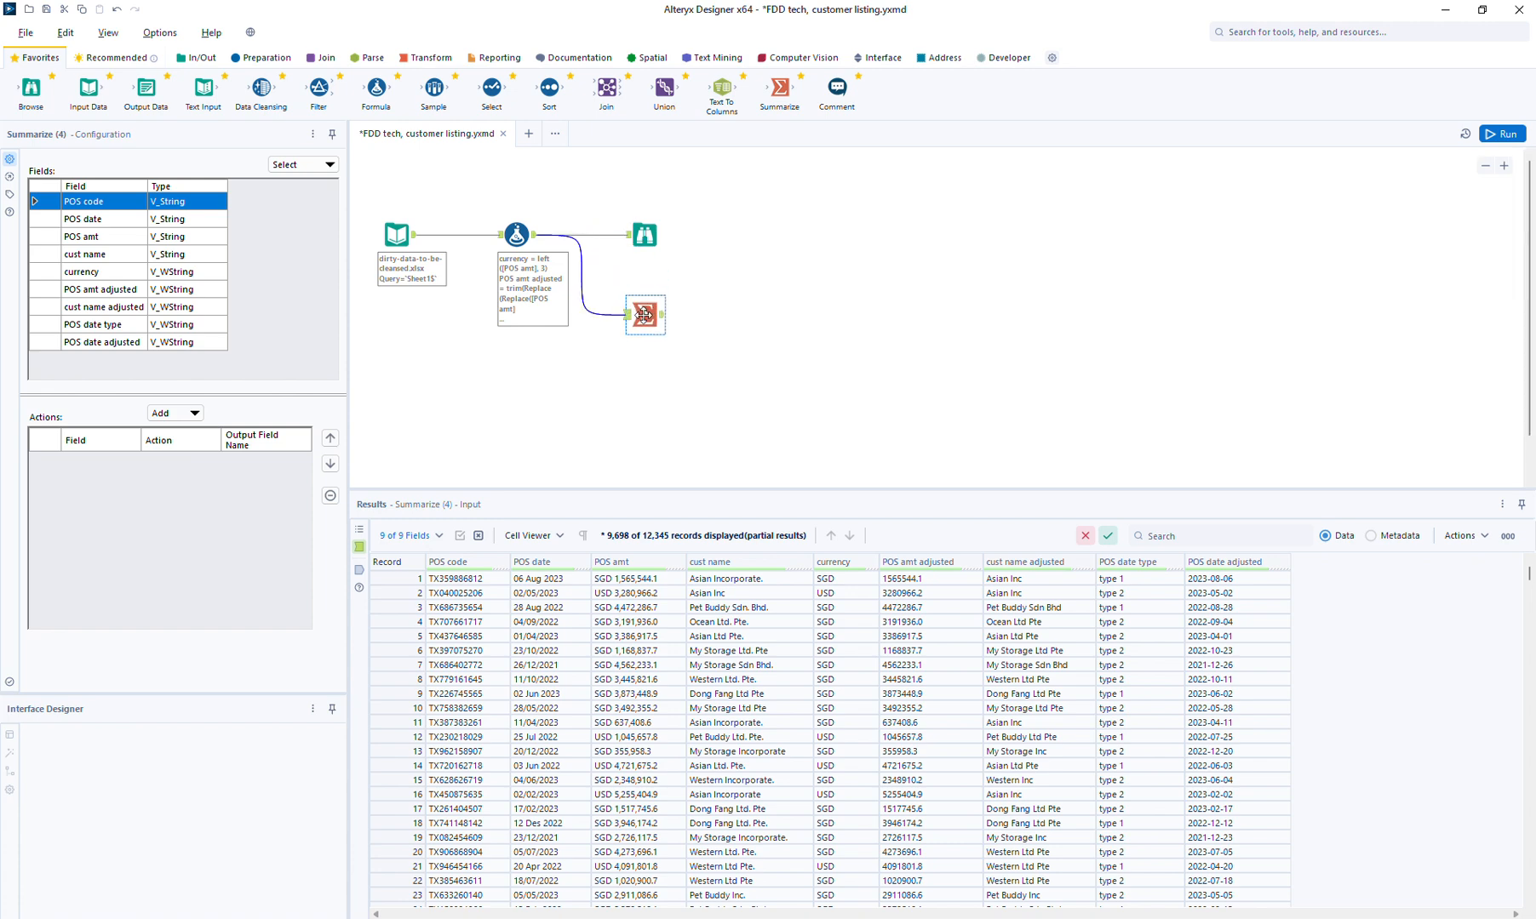
pyautogui.click(116, 308)
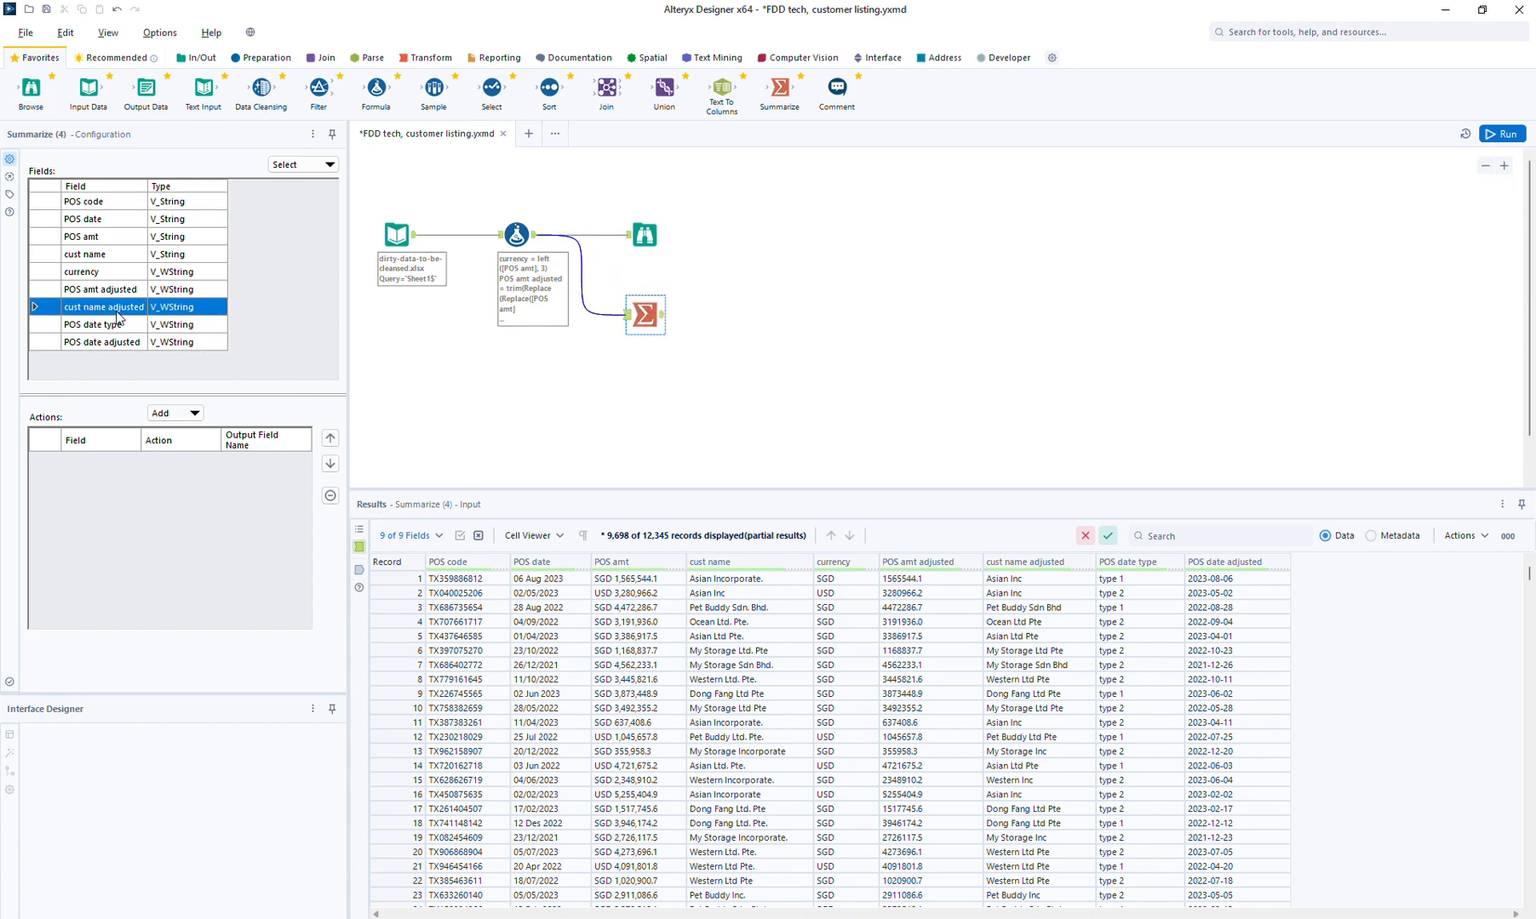
pyautogui.click(193, 415)
pyautogui.click(203, 434)
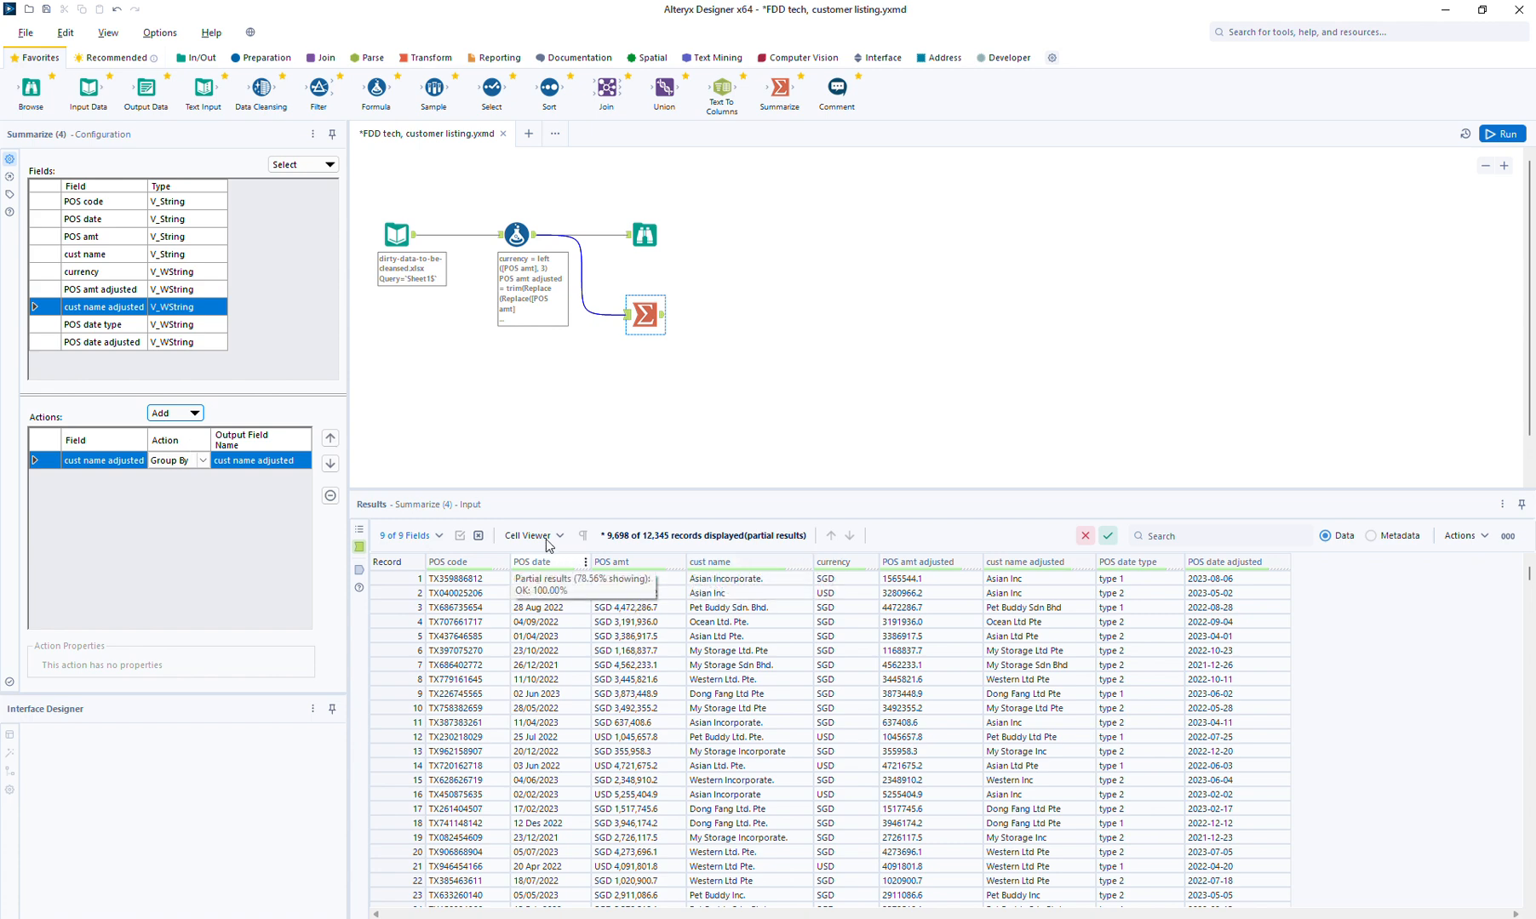
# Change the data type of the Formula tool's POS amt adjusted column to Double.
pyautogui.click(127, 239)
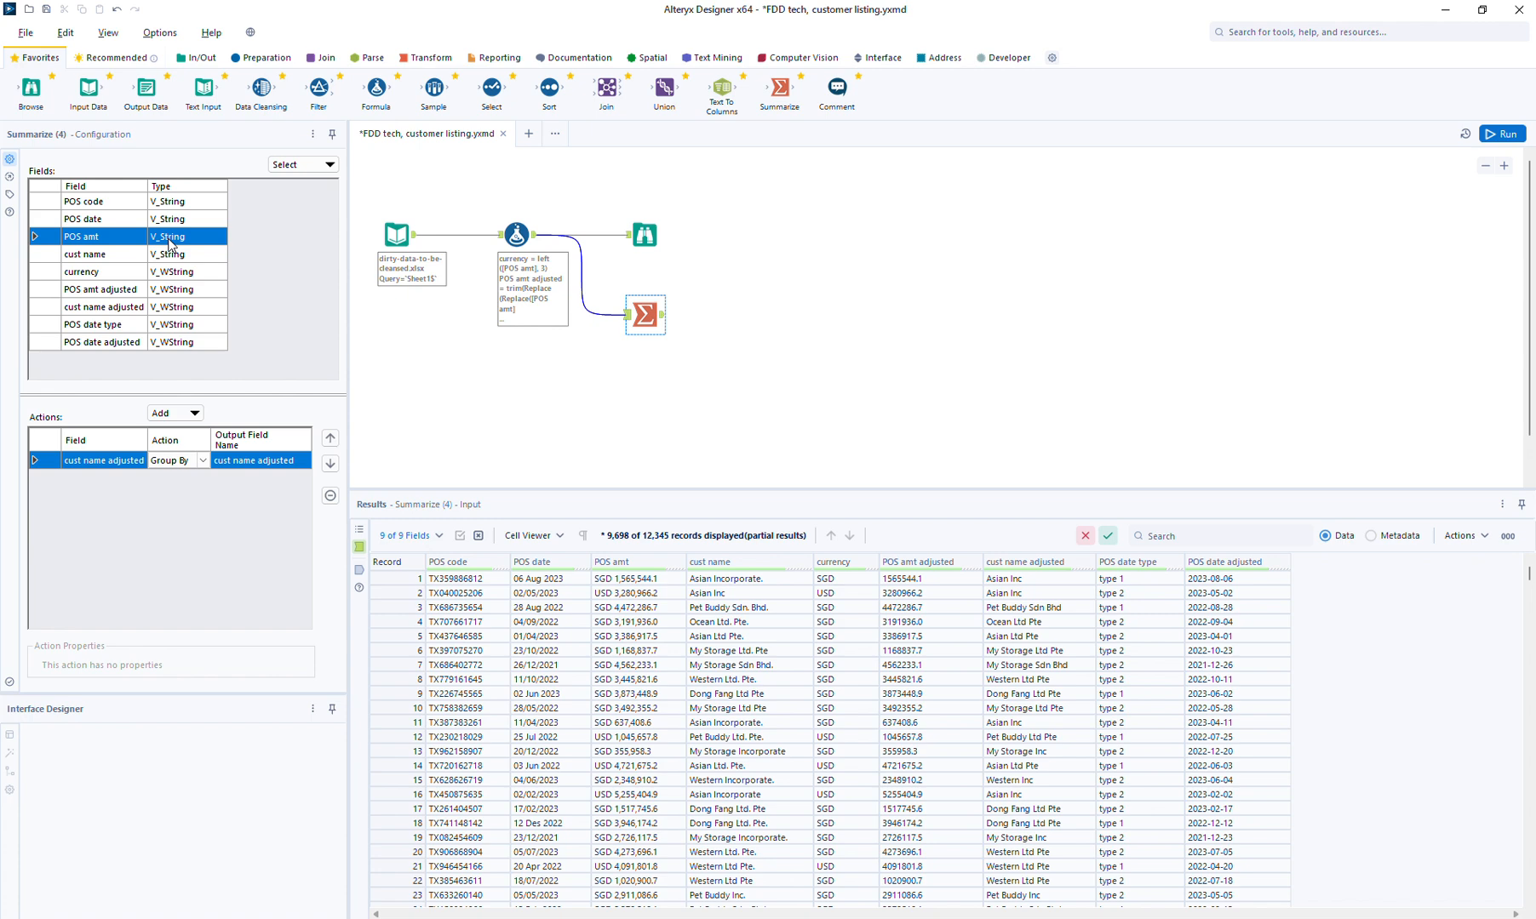
pyautogui.click(110, 342)
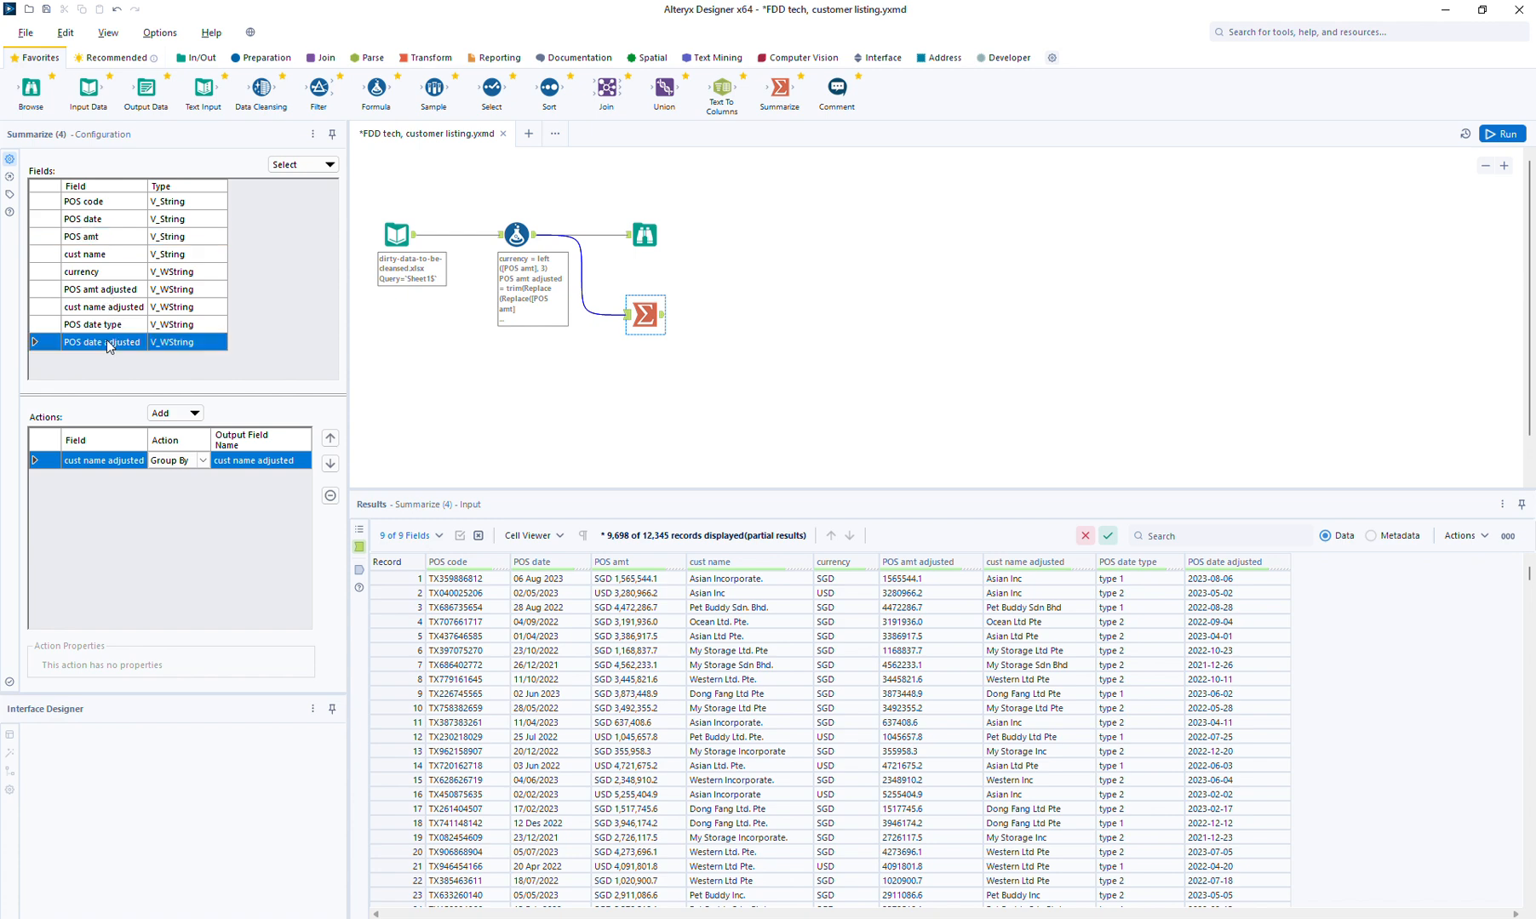
pyautogui.click(109, 291)
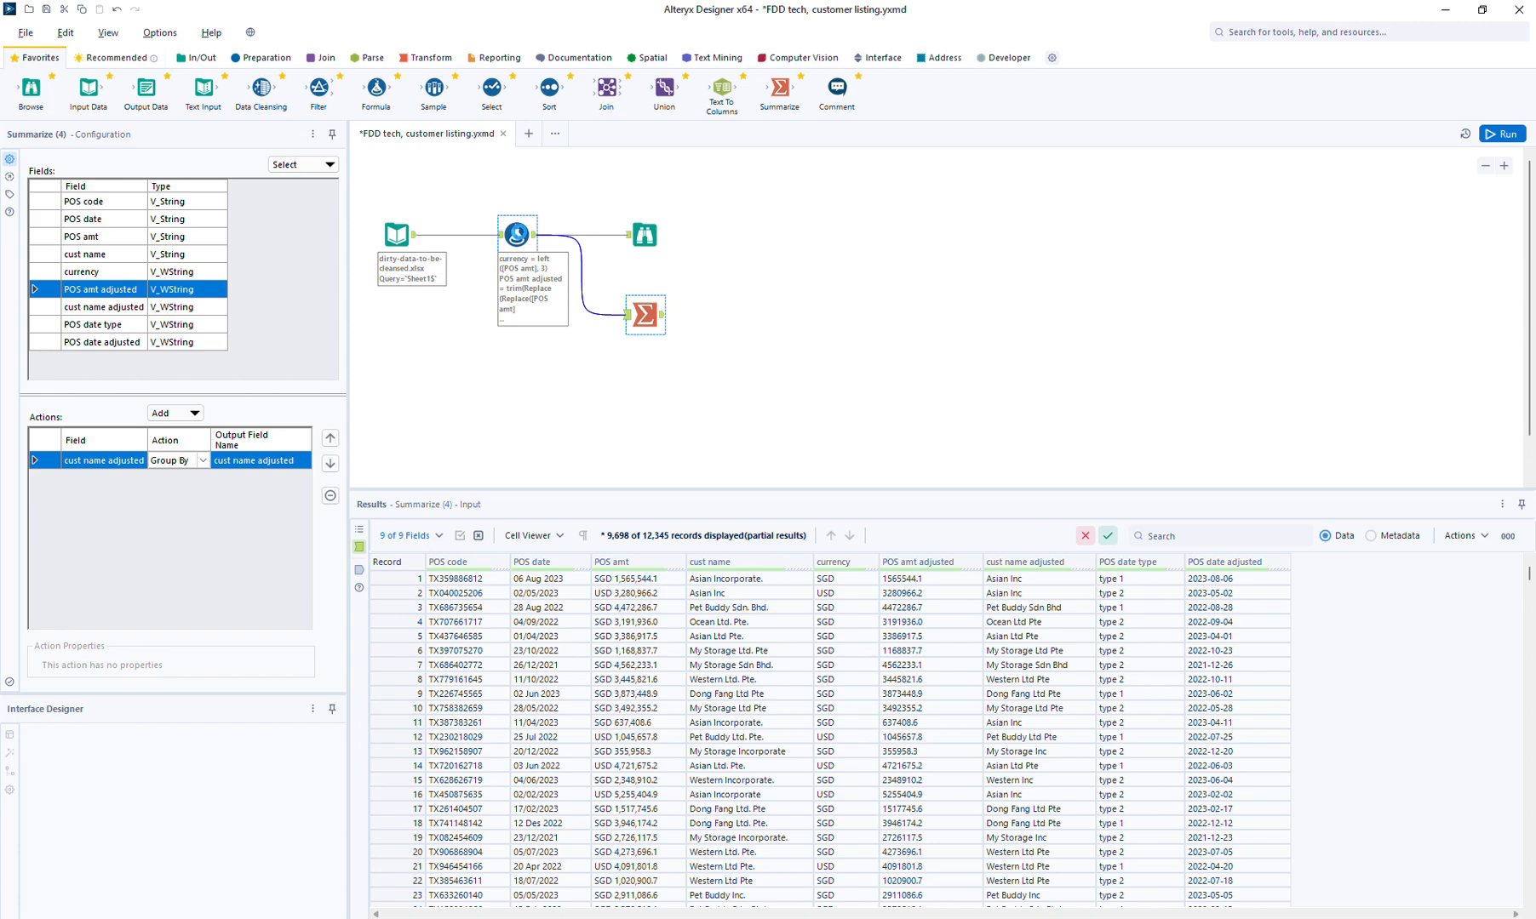
pyautogui.click(518, 233)
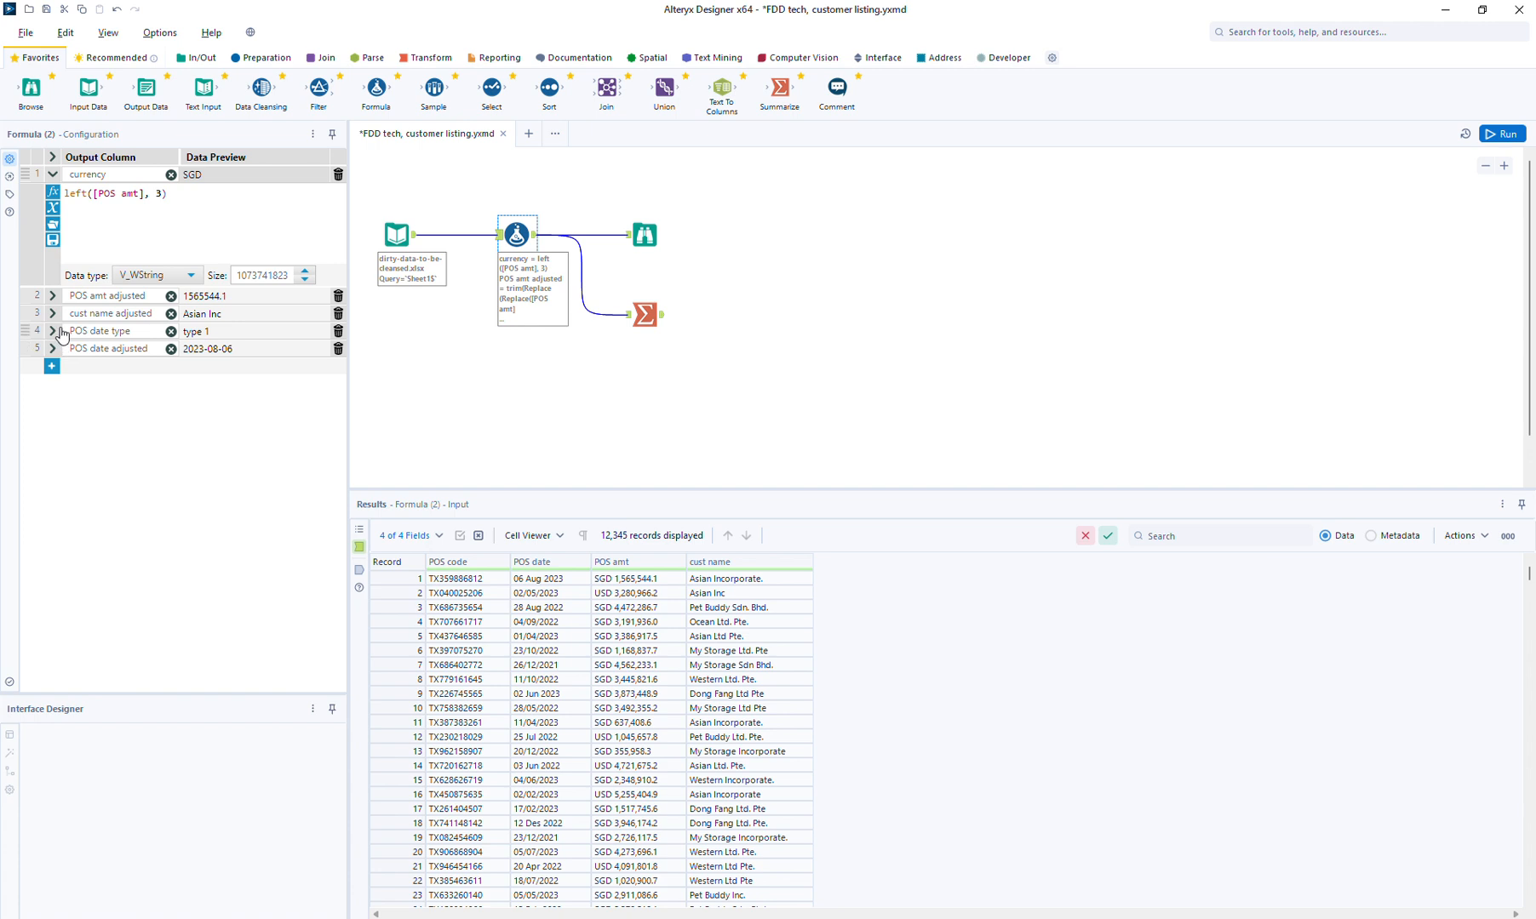
pyautogui.click(52, 295)
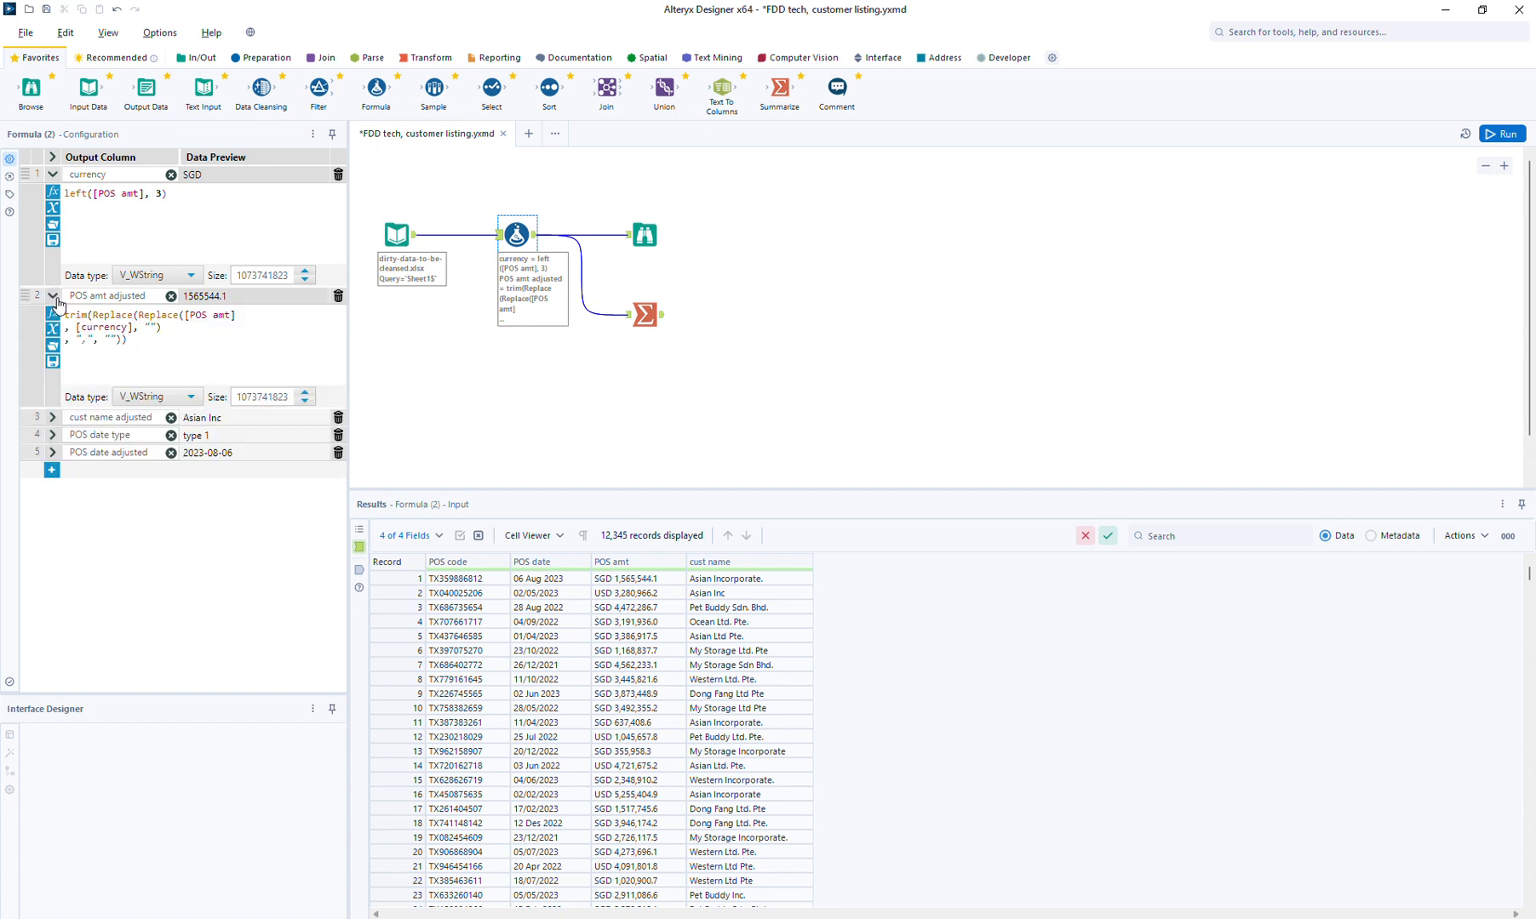
pyautogui.click(136, 400)
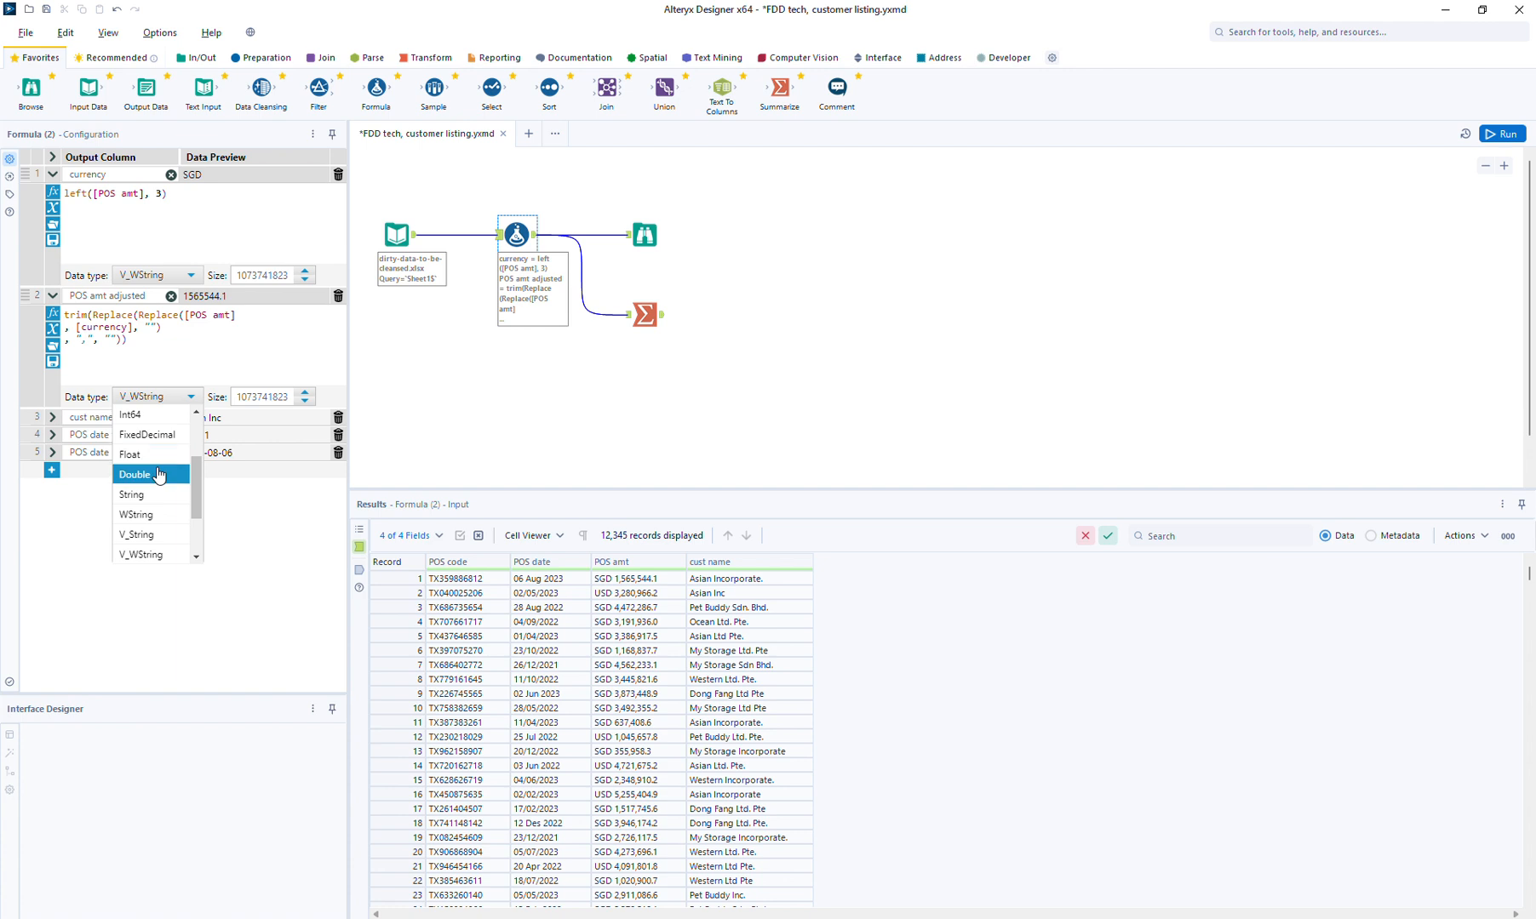
pyautogui.click(159, 474)
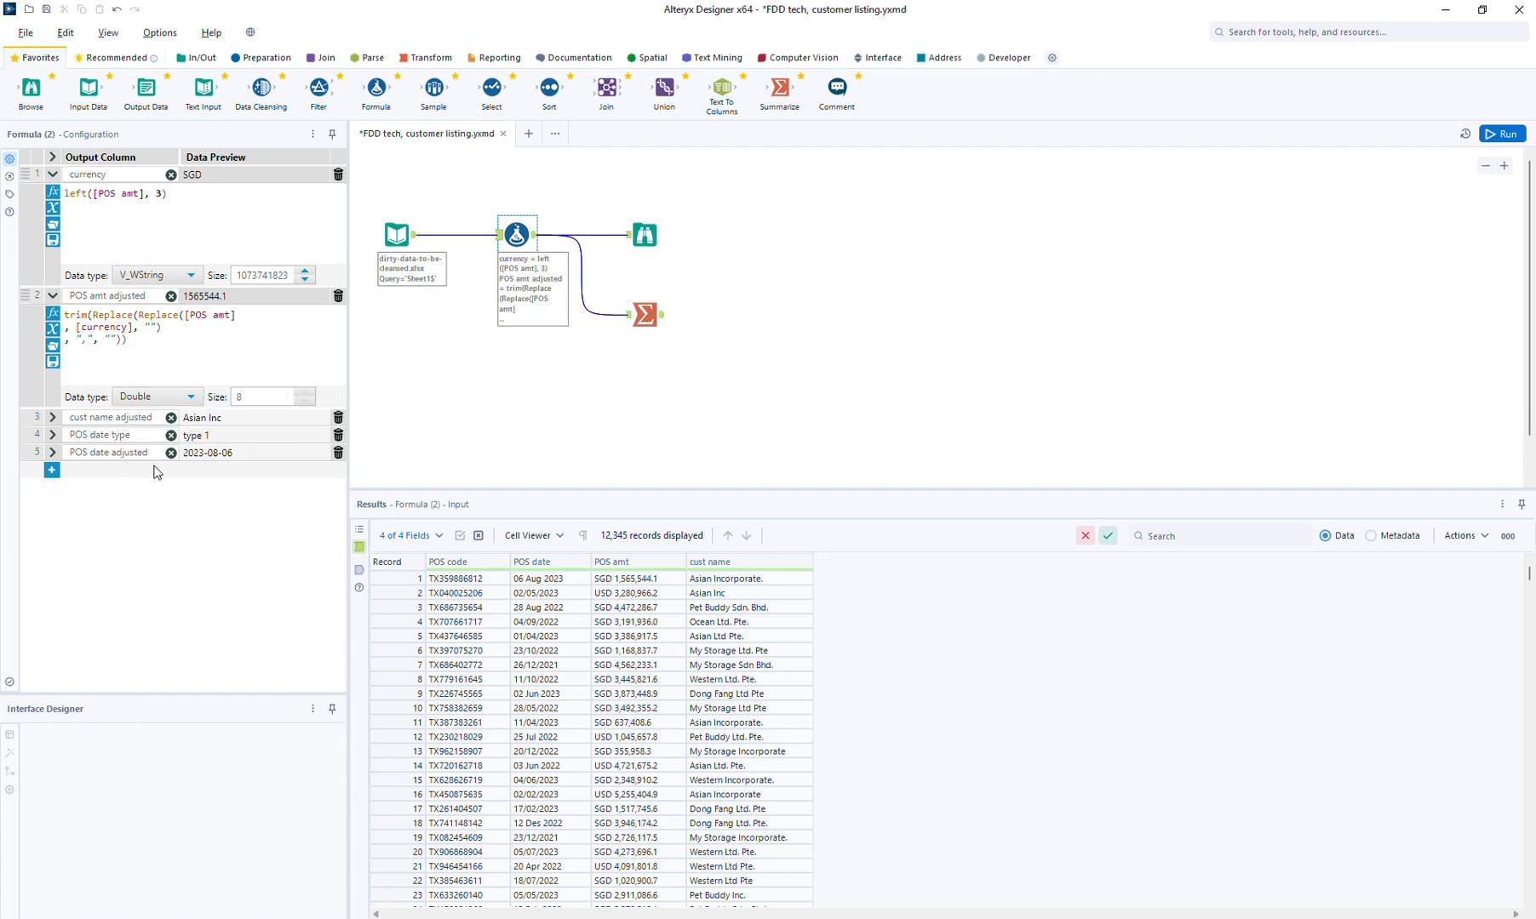
# Wrap the POS amt adjusted expression in tonumber( ) and run the workflow.
pyautogui.click(134, 343)
pyautogui.hotkey('ctrl', 'Home')
pyautogui.write('tonumber')
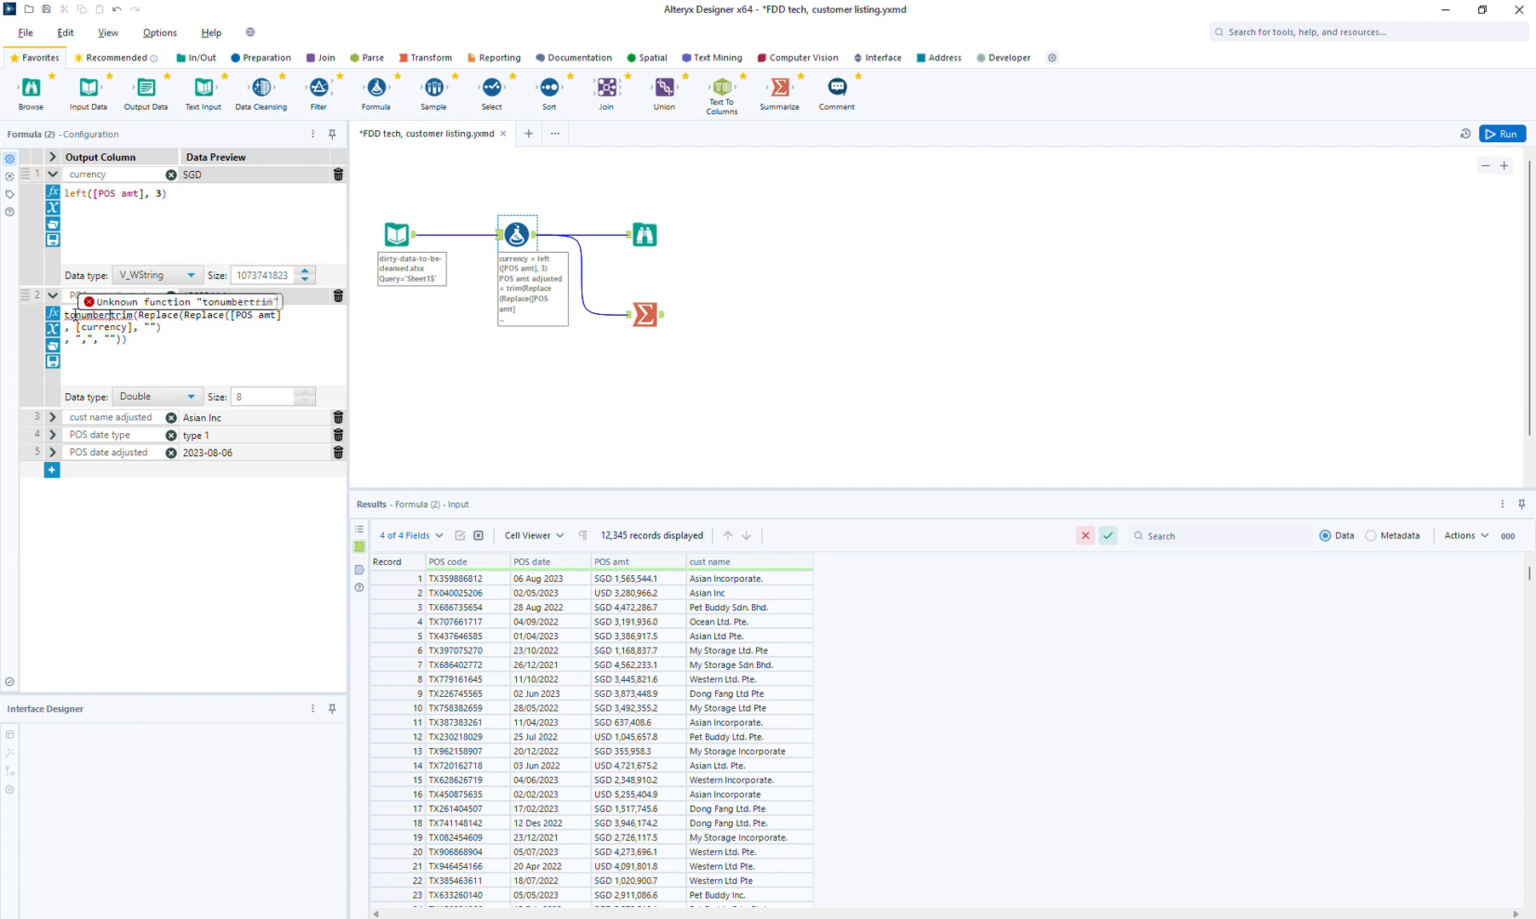
pyautogui.rightClick(75, 315)
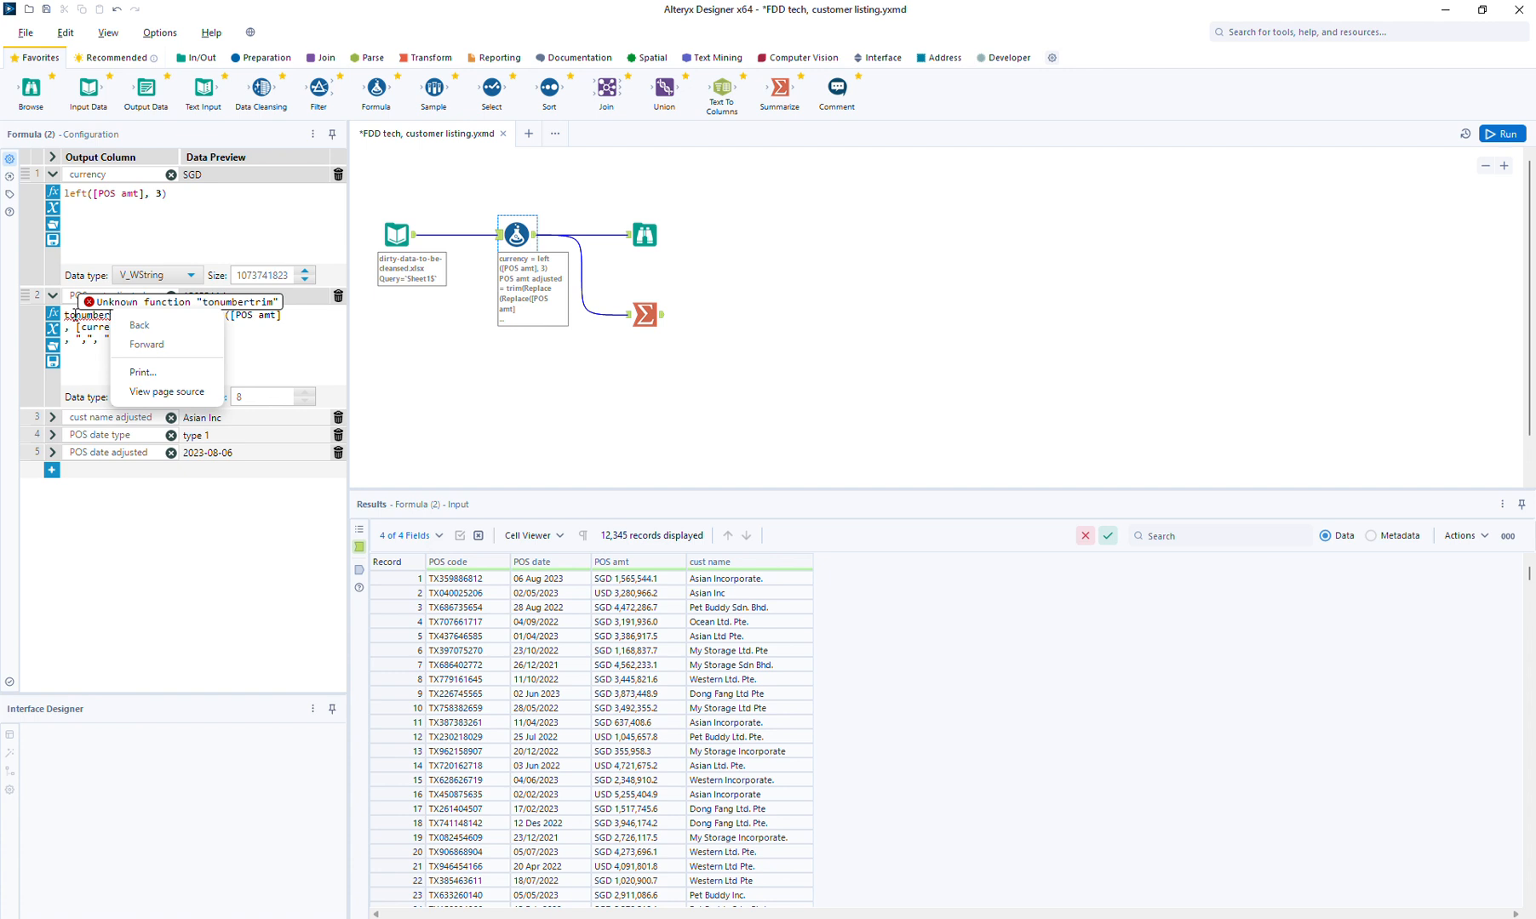
pyautogui.click(13, 620)
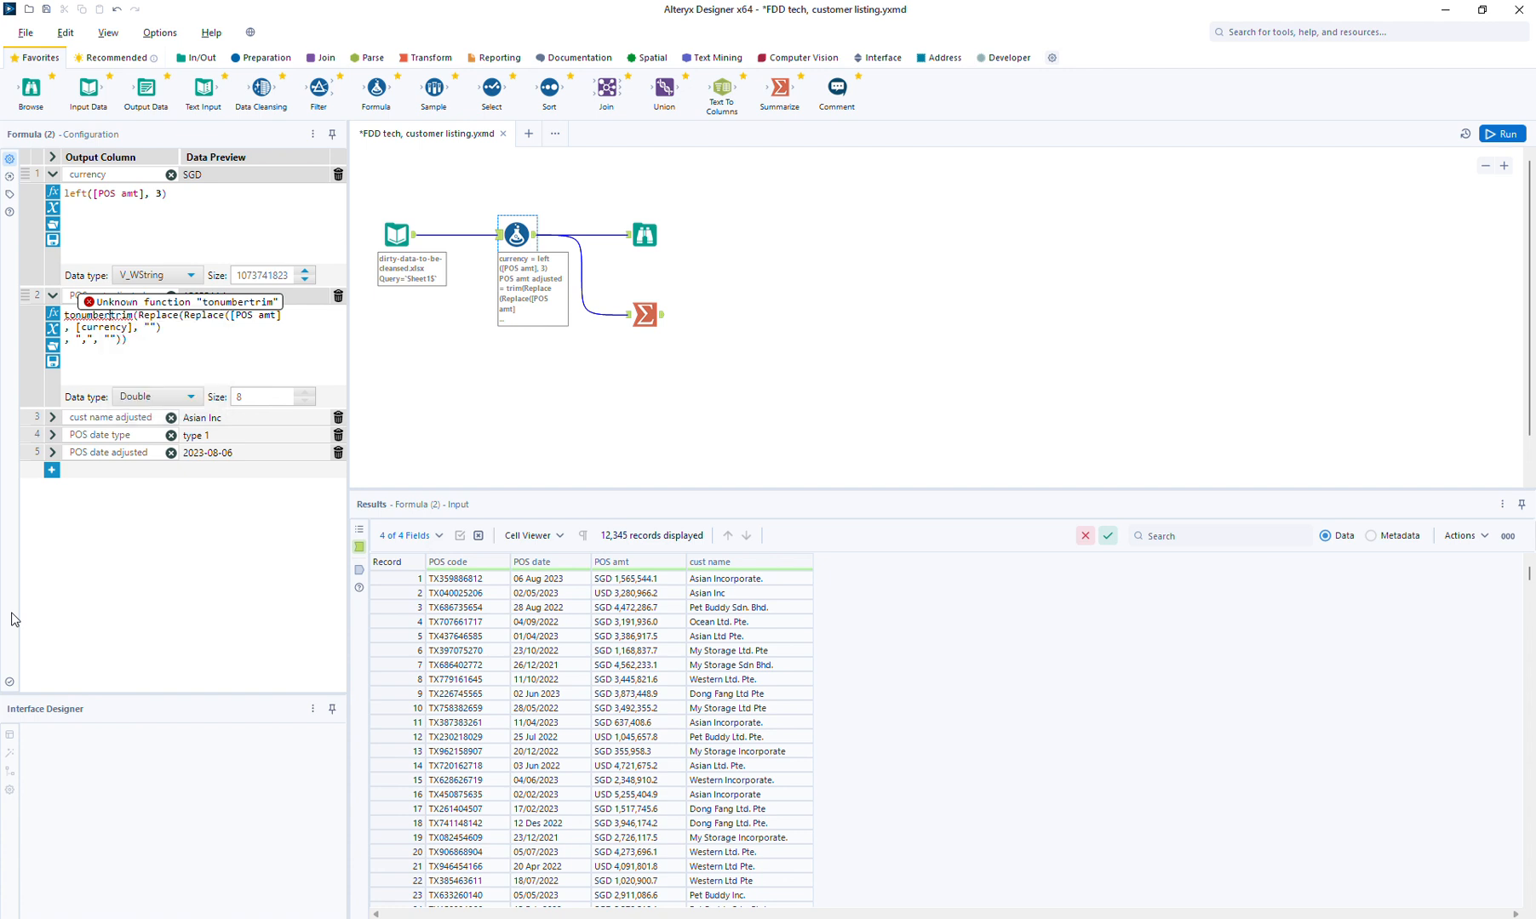
pyautogui.write('tonumber(')
pyautogui.hotkey('ctrl', 'End')
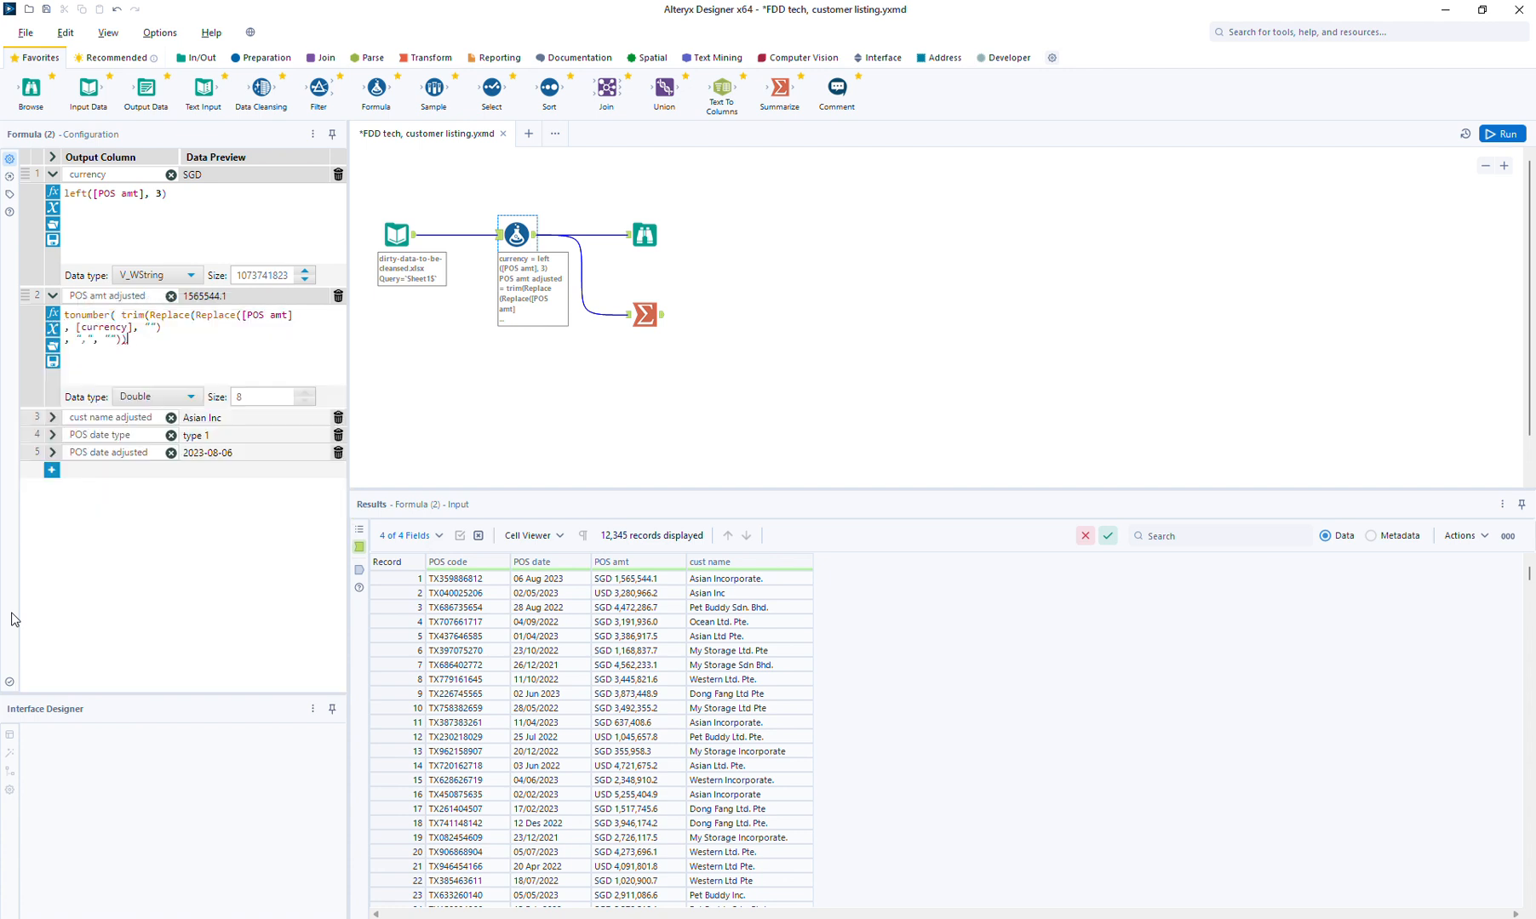
pyautogui.write(')')
pyautogui.click(1505, 133)
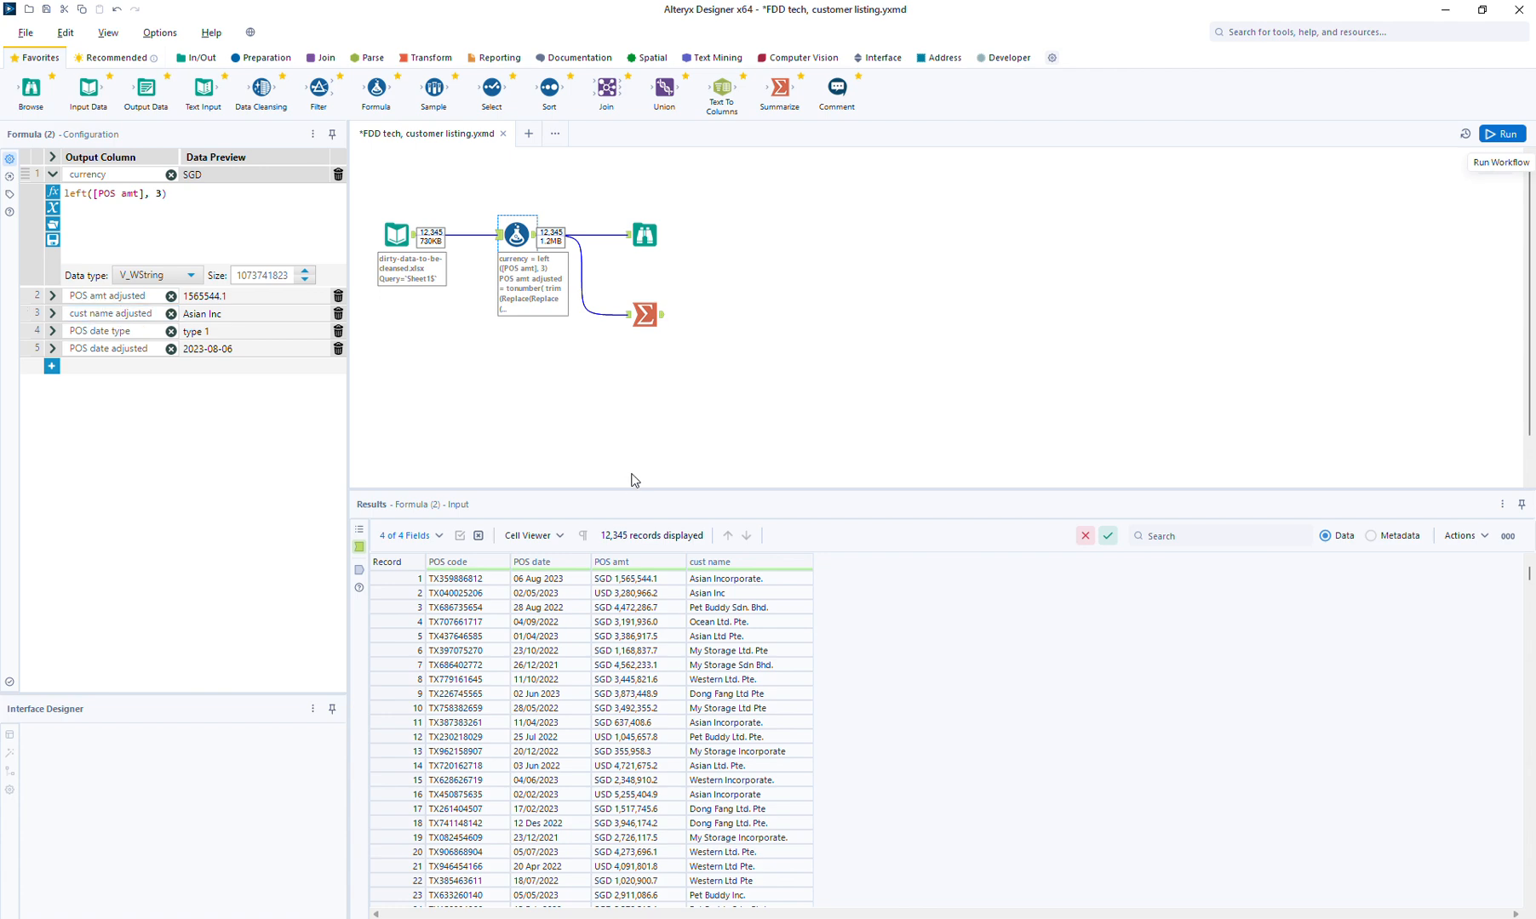
# Add a Sum of POS amt adjusted to the Summarize tool, with the output field named cust revenue HP.
pyautogui.click(650, 313)
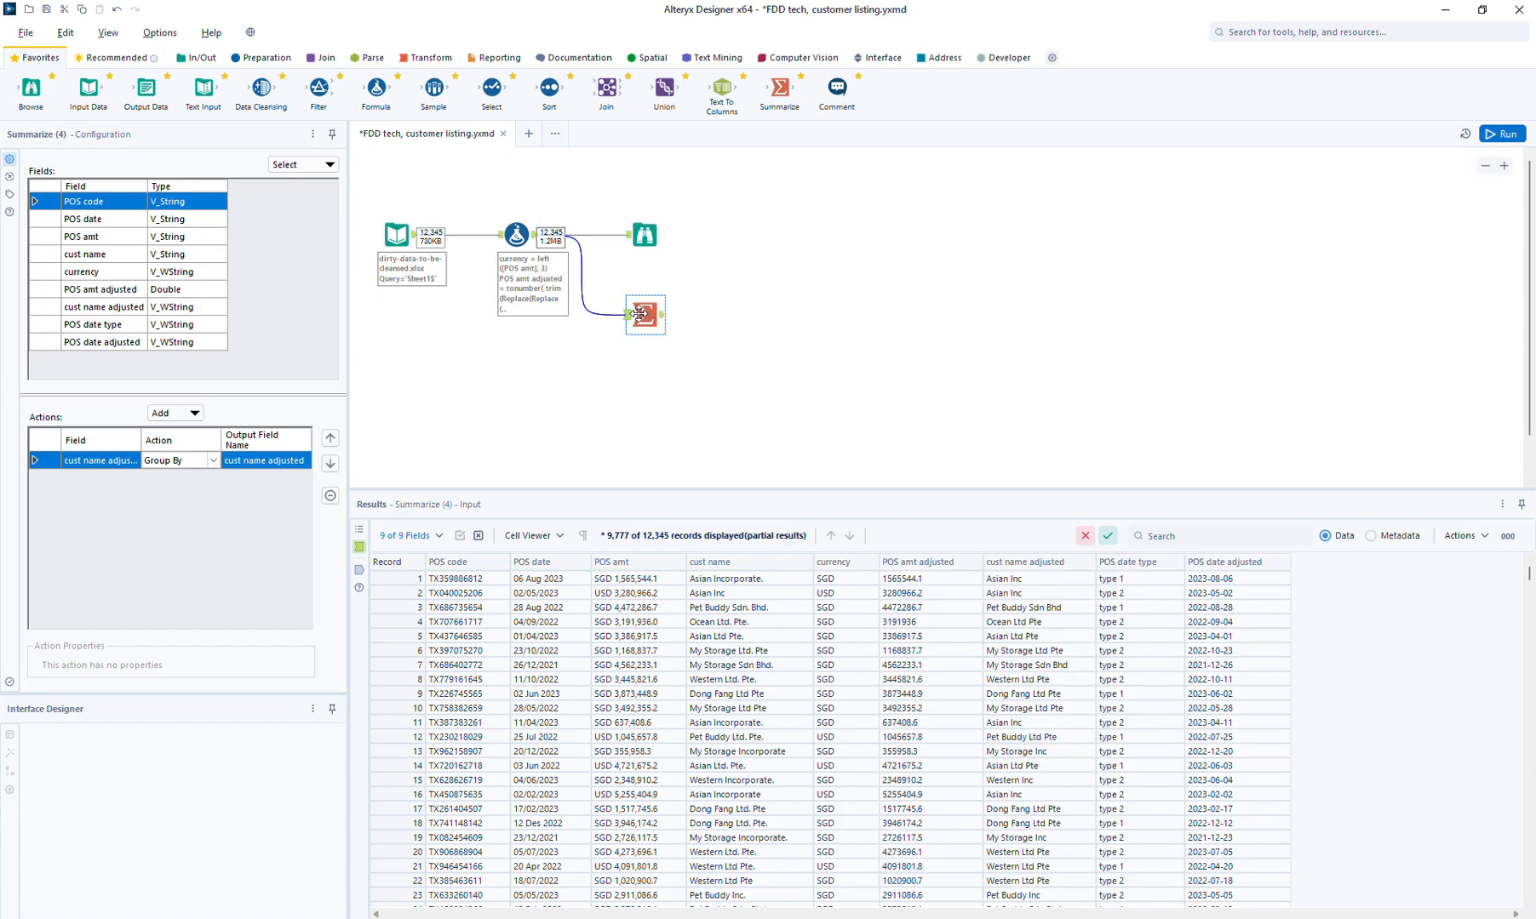
pyautogui.click(108, 290)
pyautogui.click(174, 413)
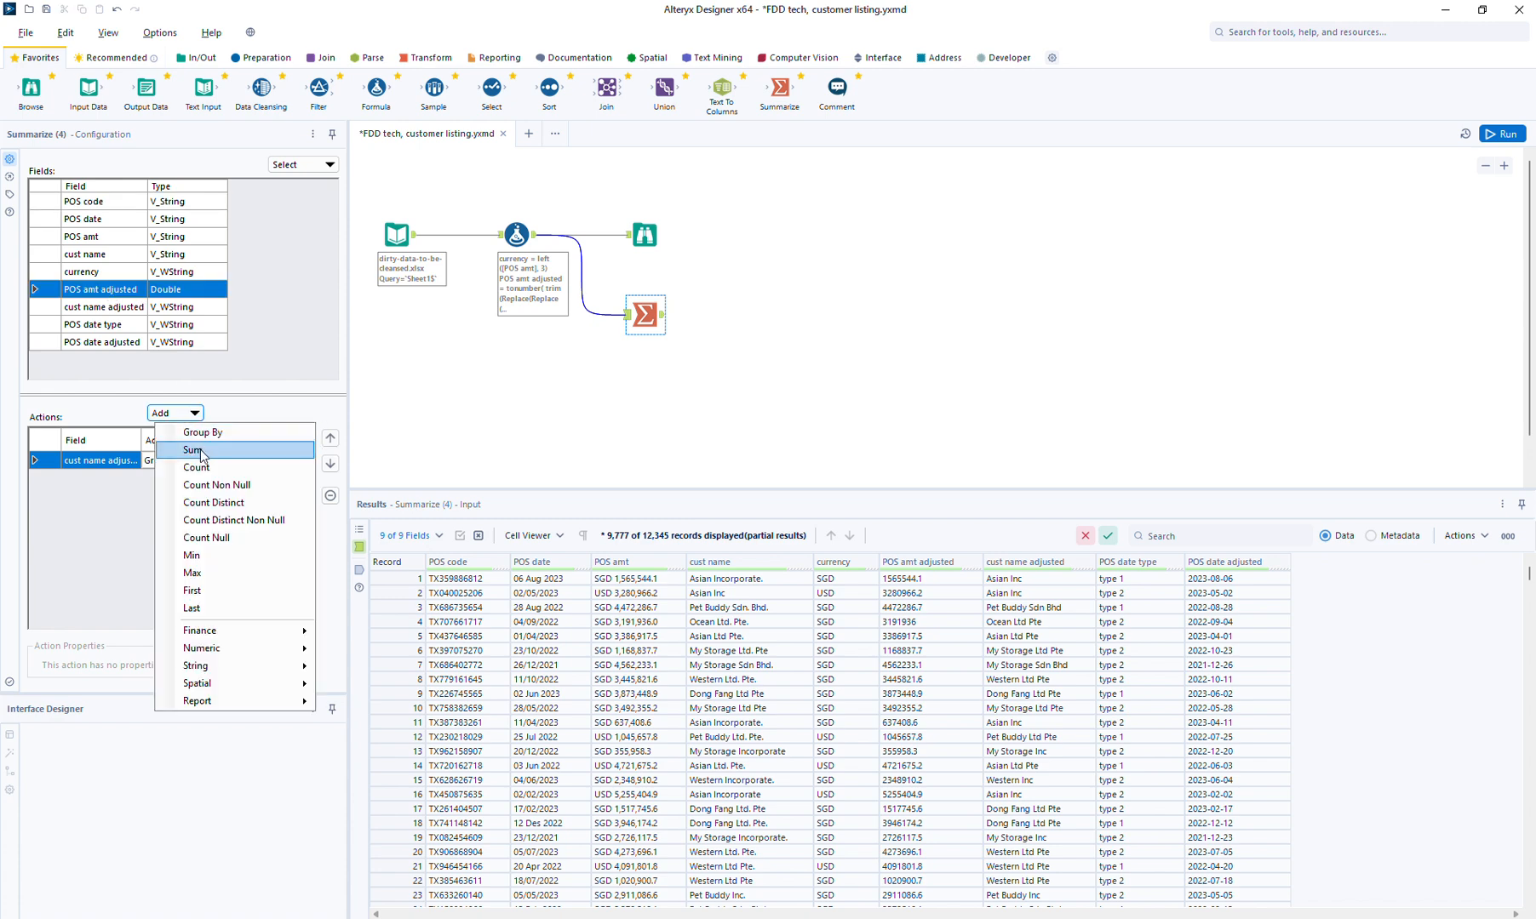
pyautogui.click(209, 458)
pyautogui.click(248, 481)
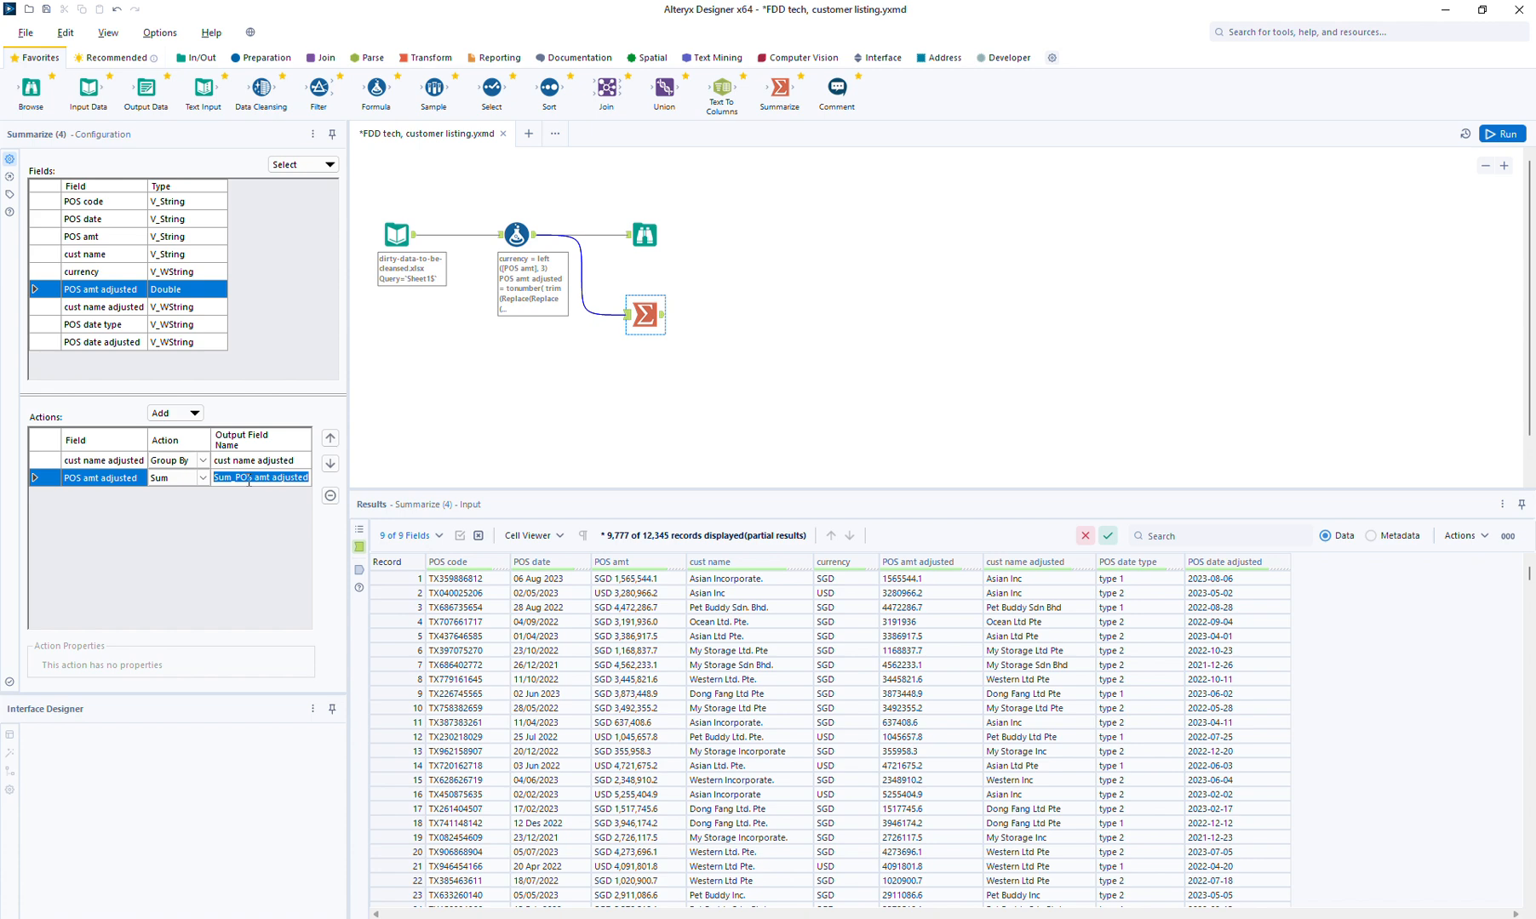
pyautogui.write('cust revenue HP')
pyautogui.click(644, 315)
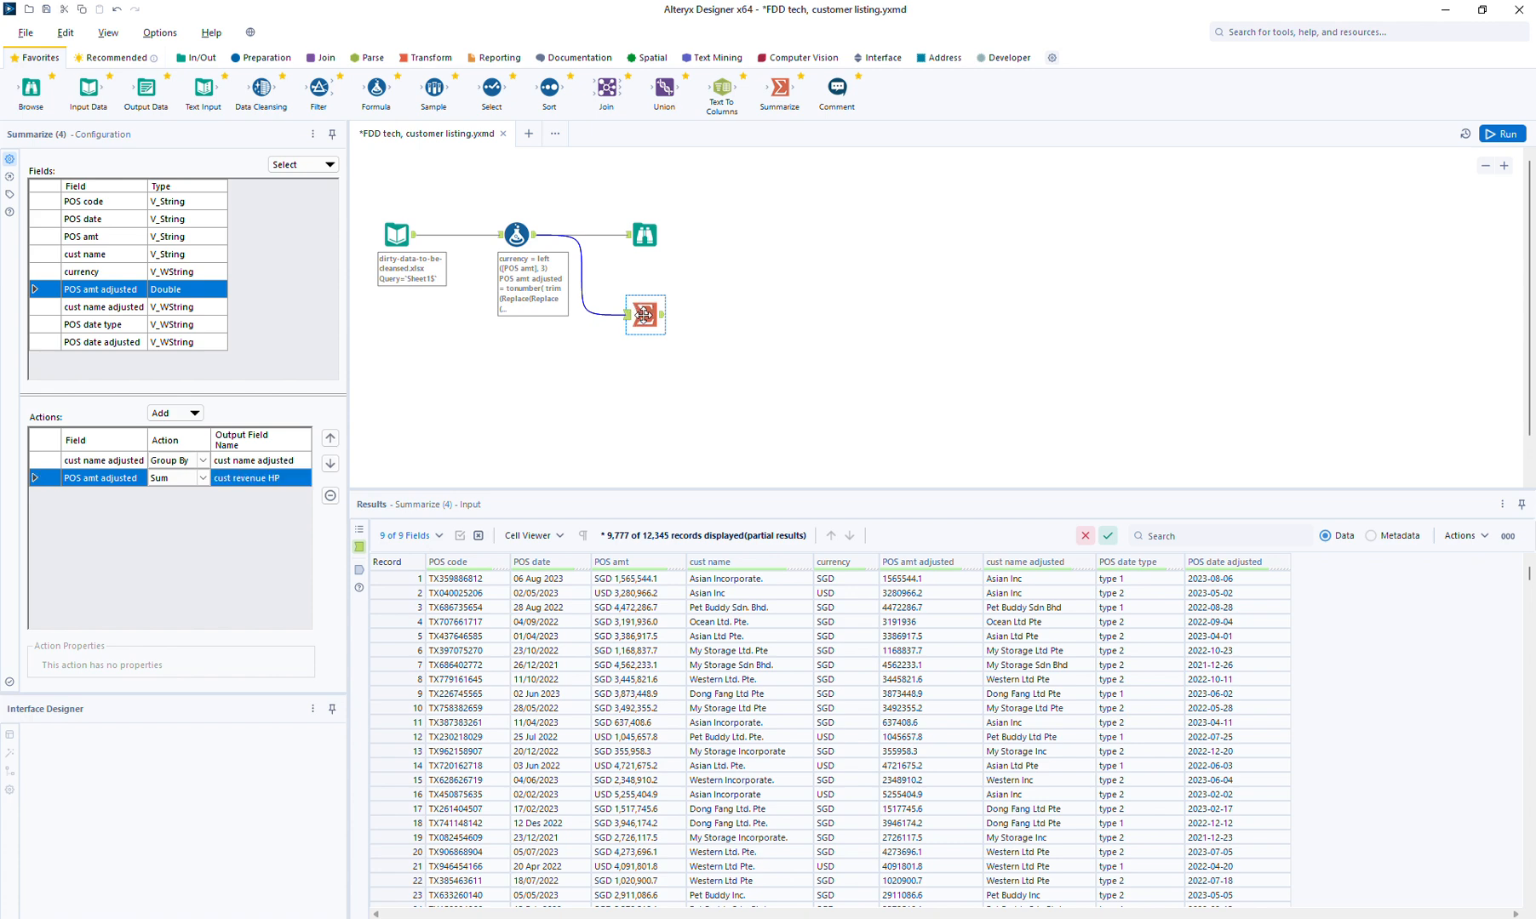
# Run the workflow and compare the Browse tool's detailed records with the Summarize output.
pyautogui.click(1502, 134)
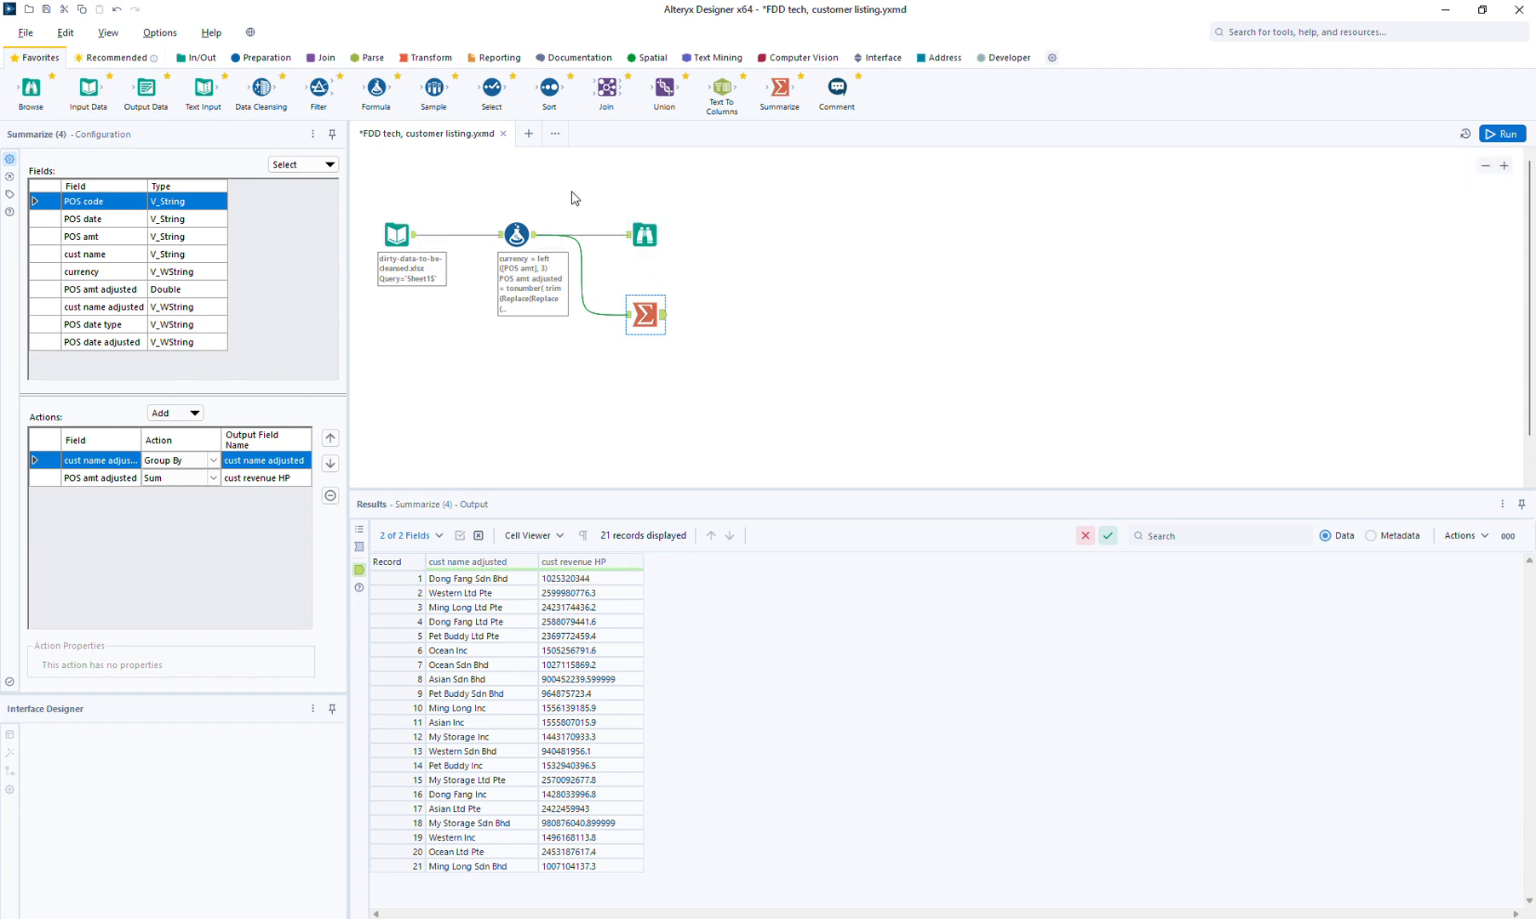
pyautogui.click(647, 241)
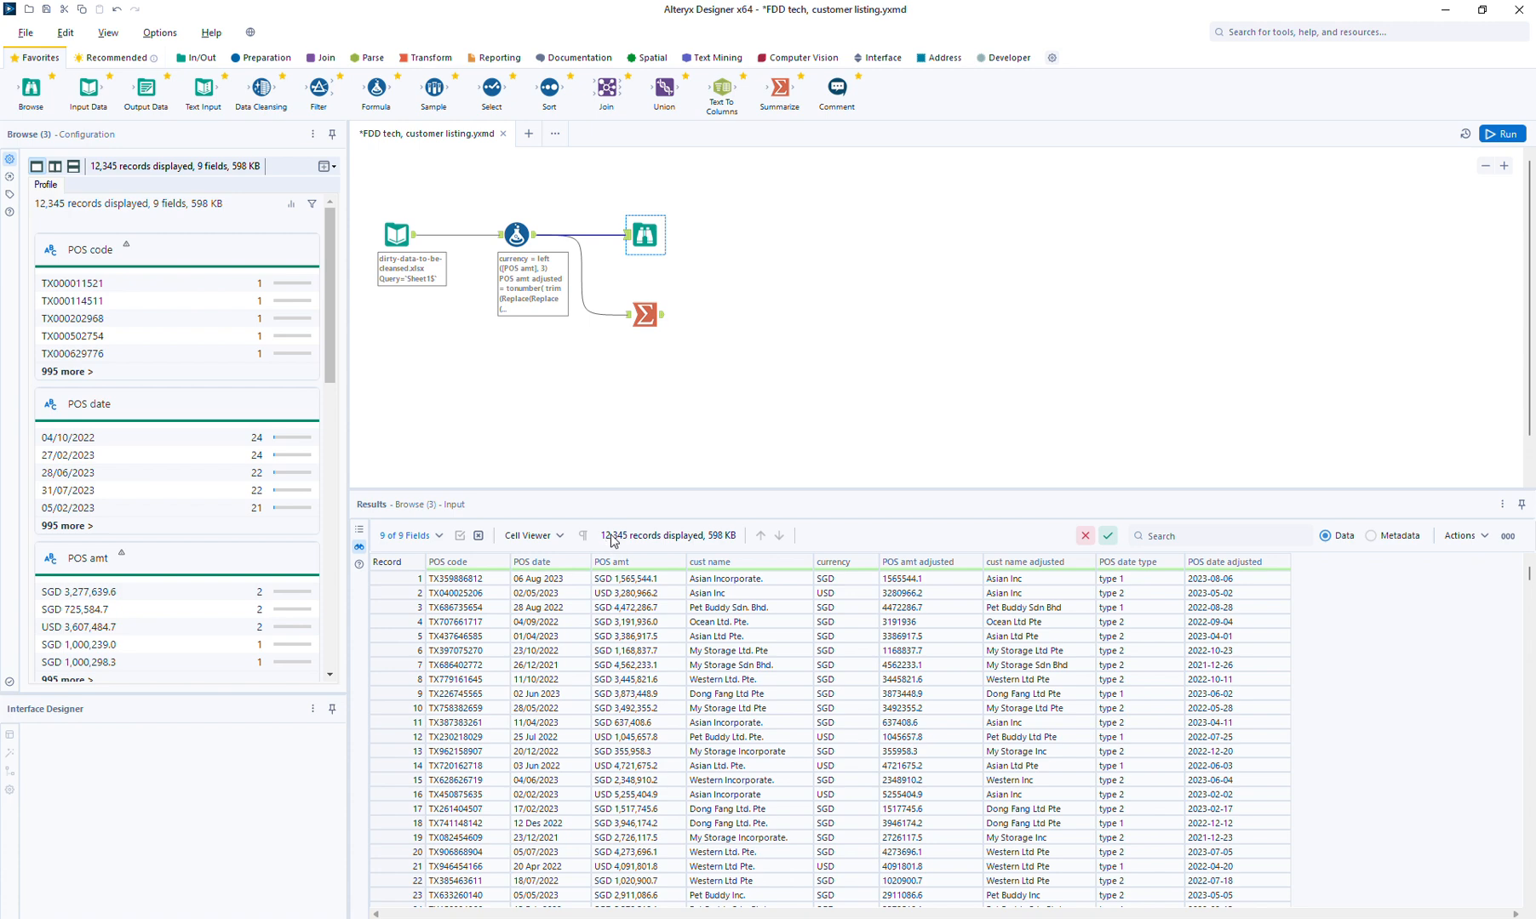
pyautogui.click(662, 324)
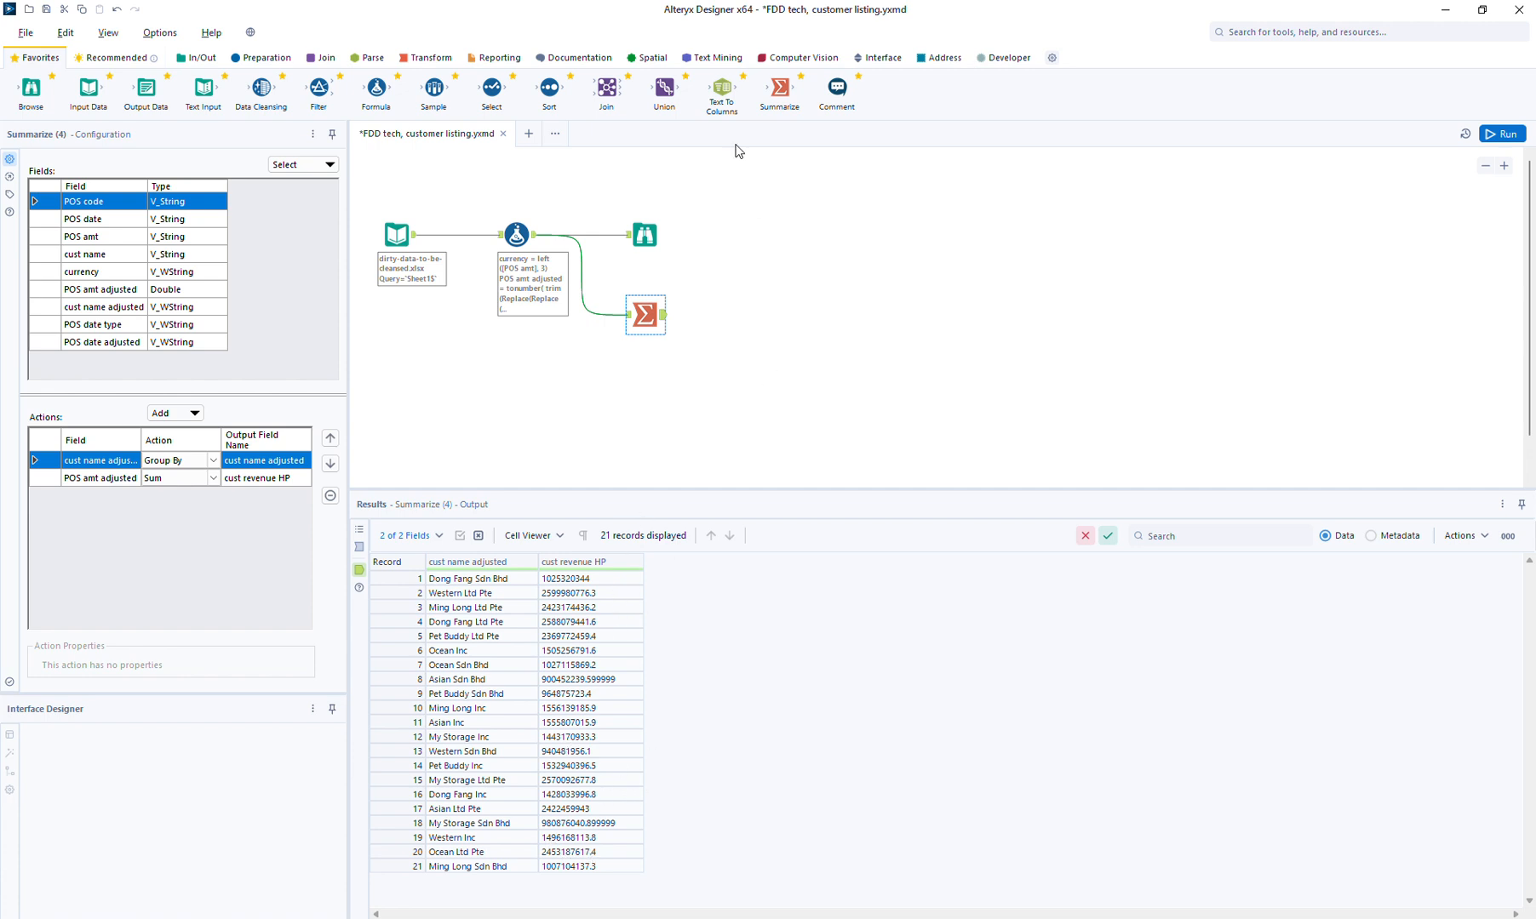
# Add a Sort tool after Summarize, sort by cust revenue HP in ascending order, and run the workflow to view its output.
pyautogui.moveTo(549, 88); pyautogui.dragTo(722, 313)
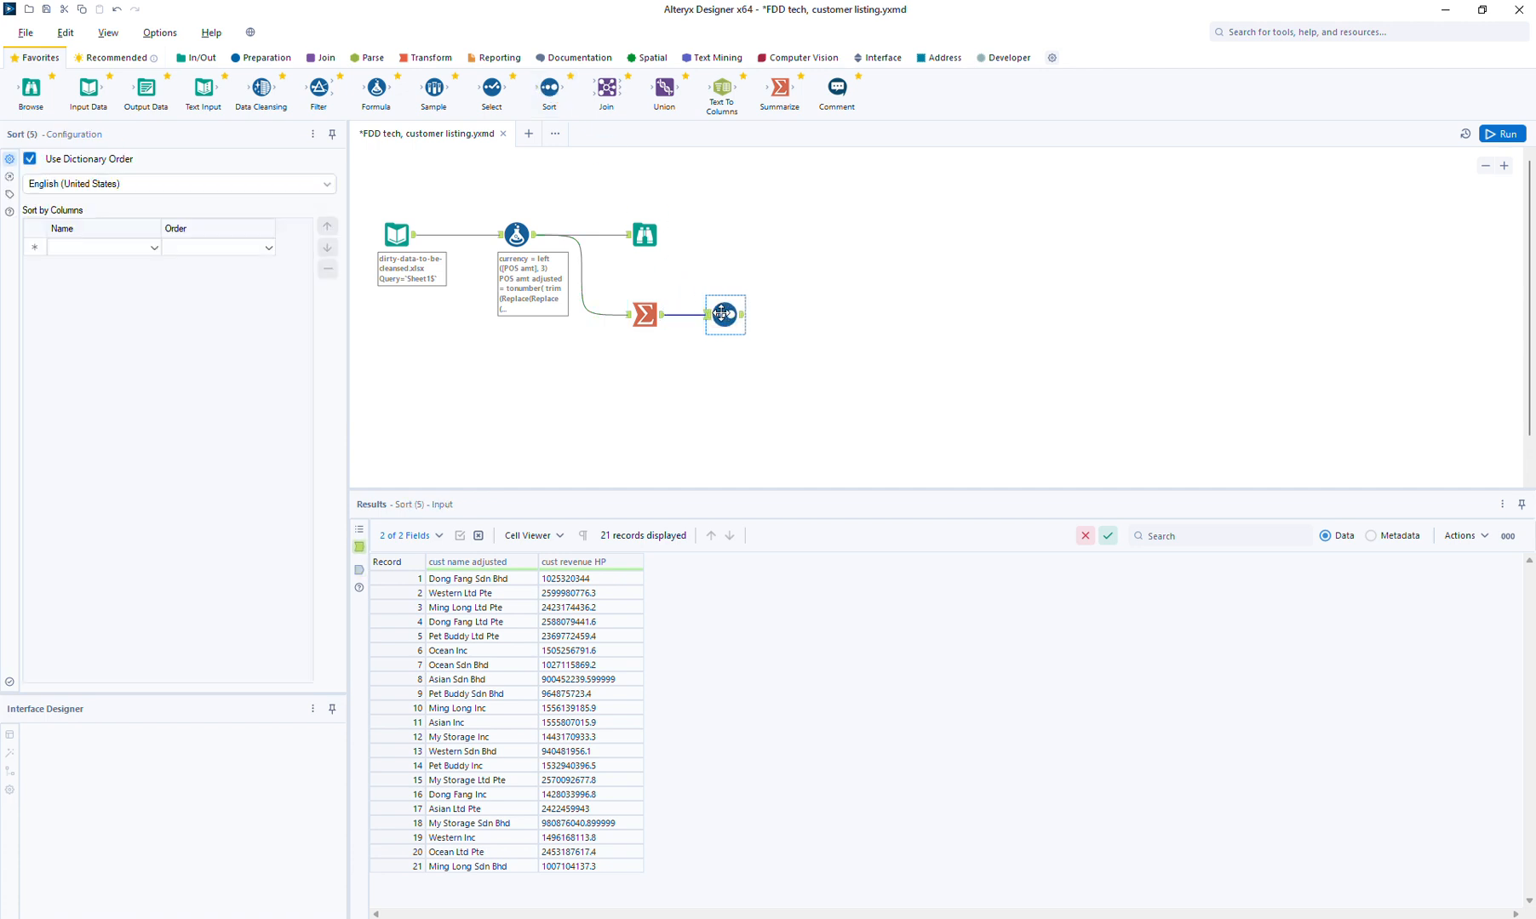
pyautogui.click(103, 250)
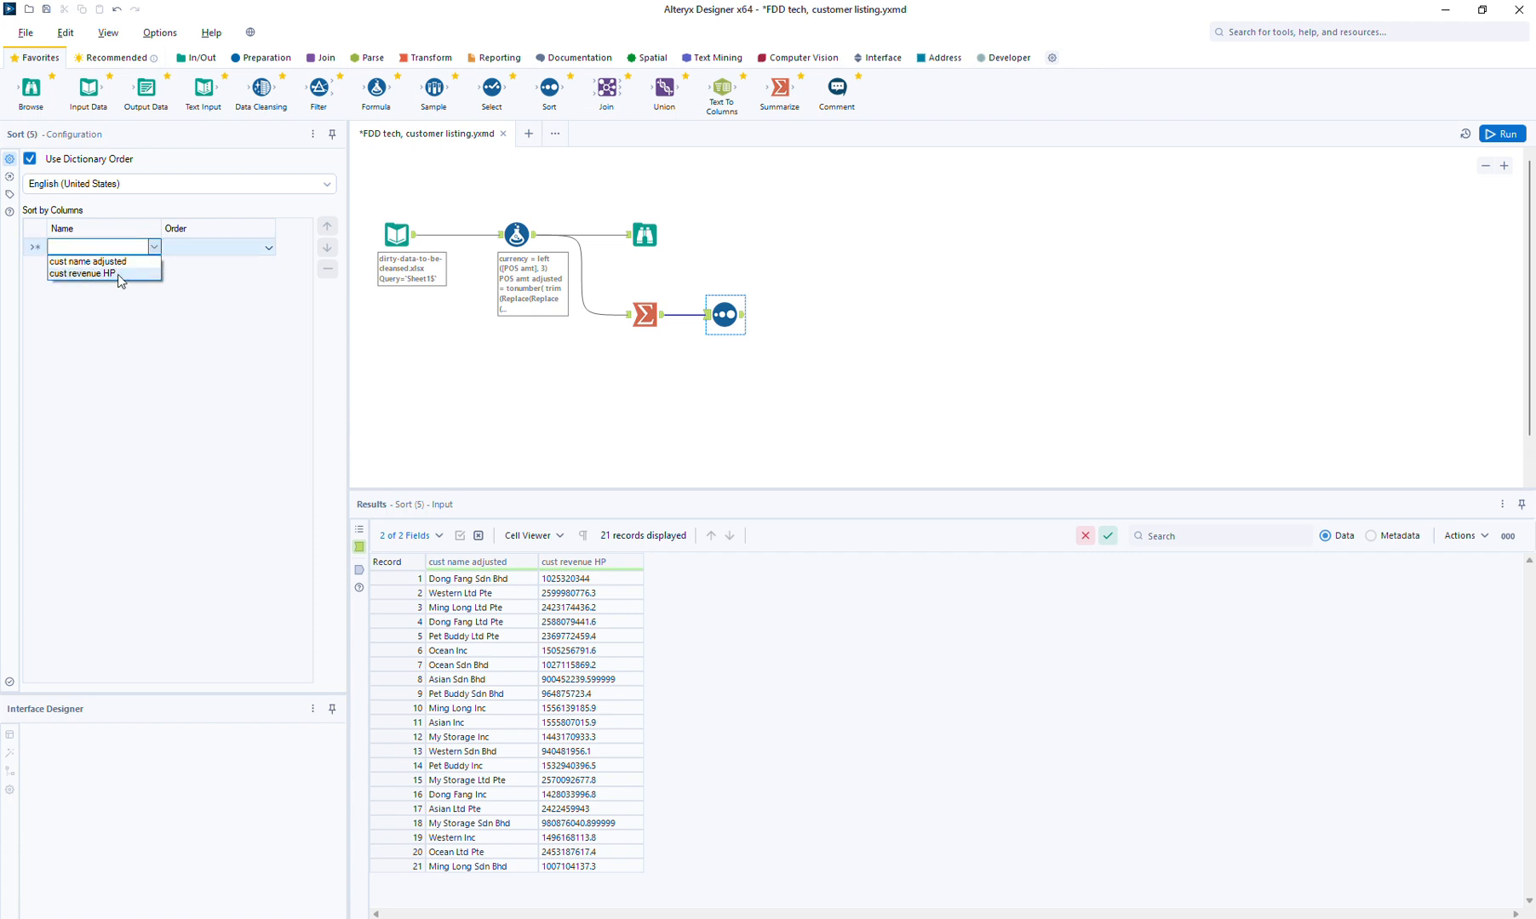
pyautogui.click(117, 274)
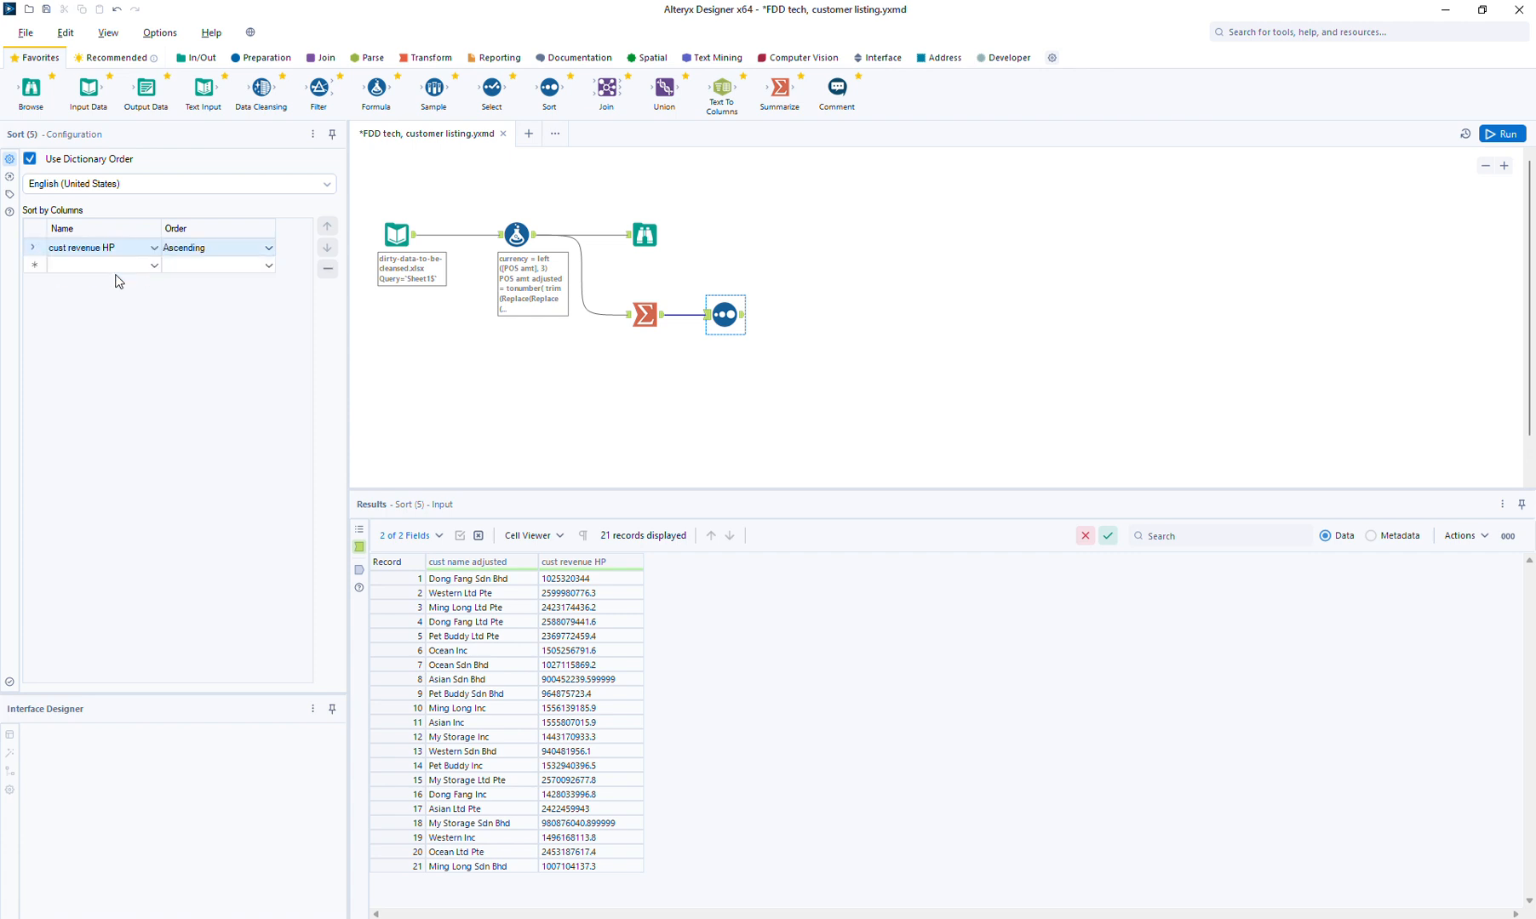
pyautogui.click(1503, 136)
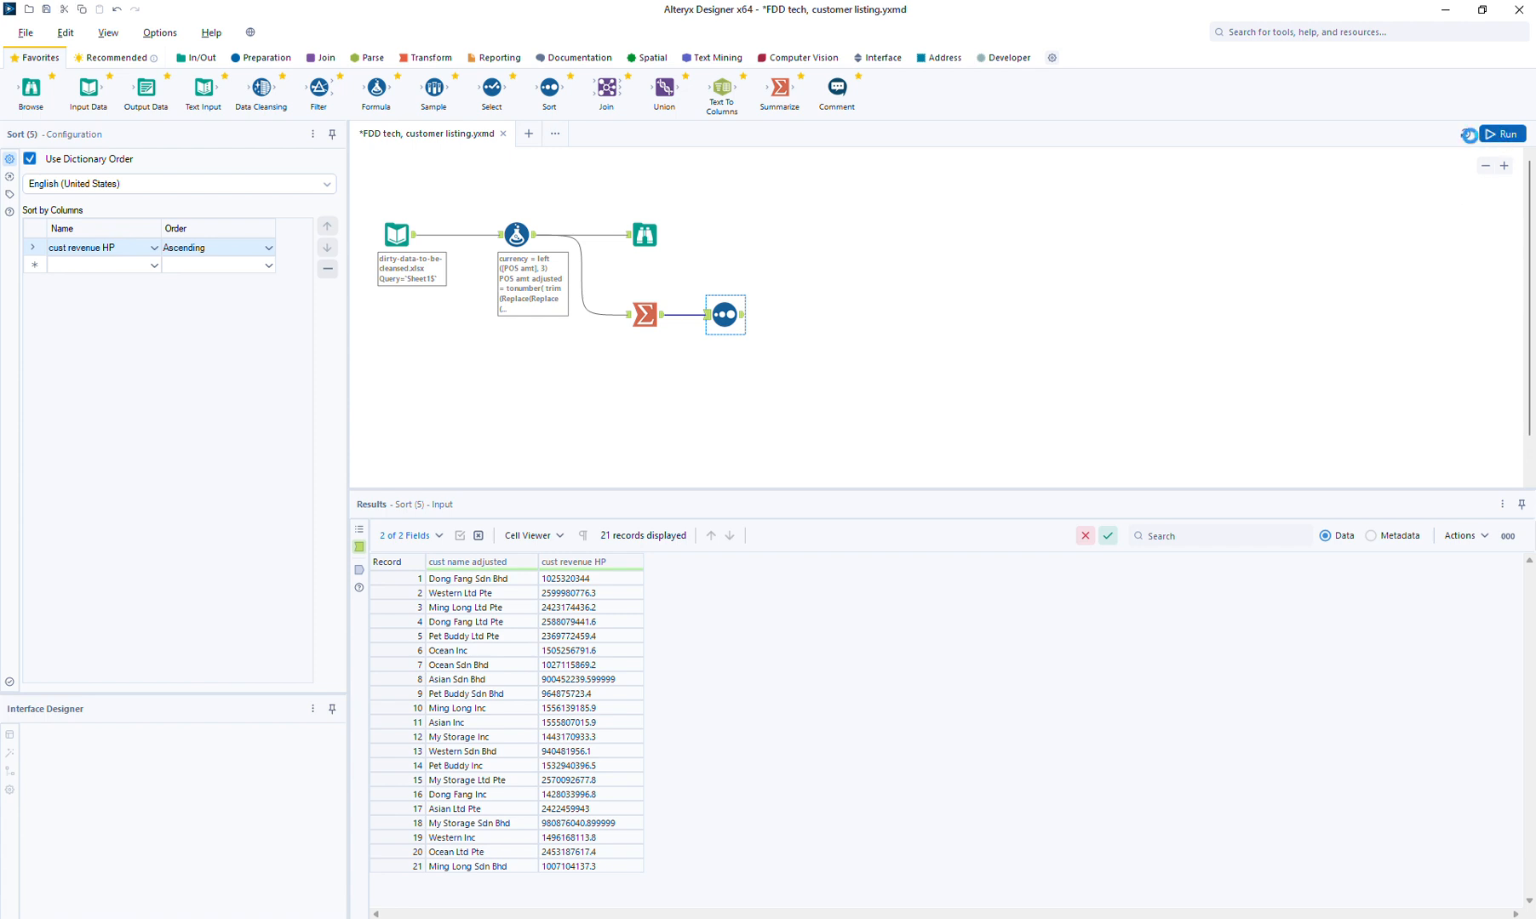
pyautogui.click(746, 324)
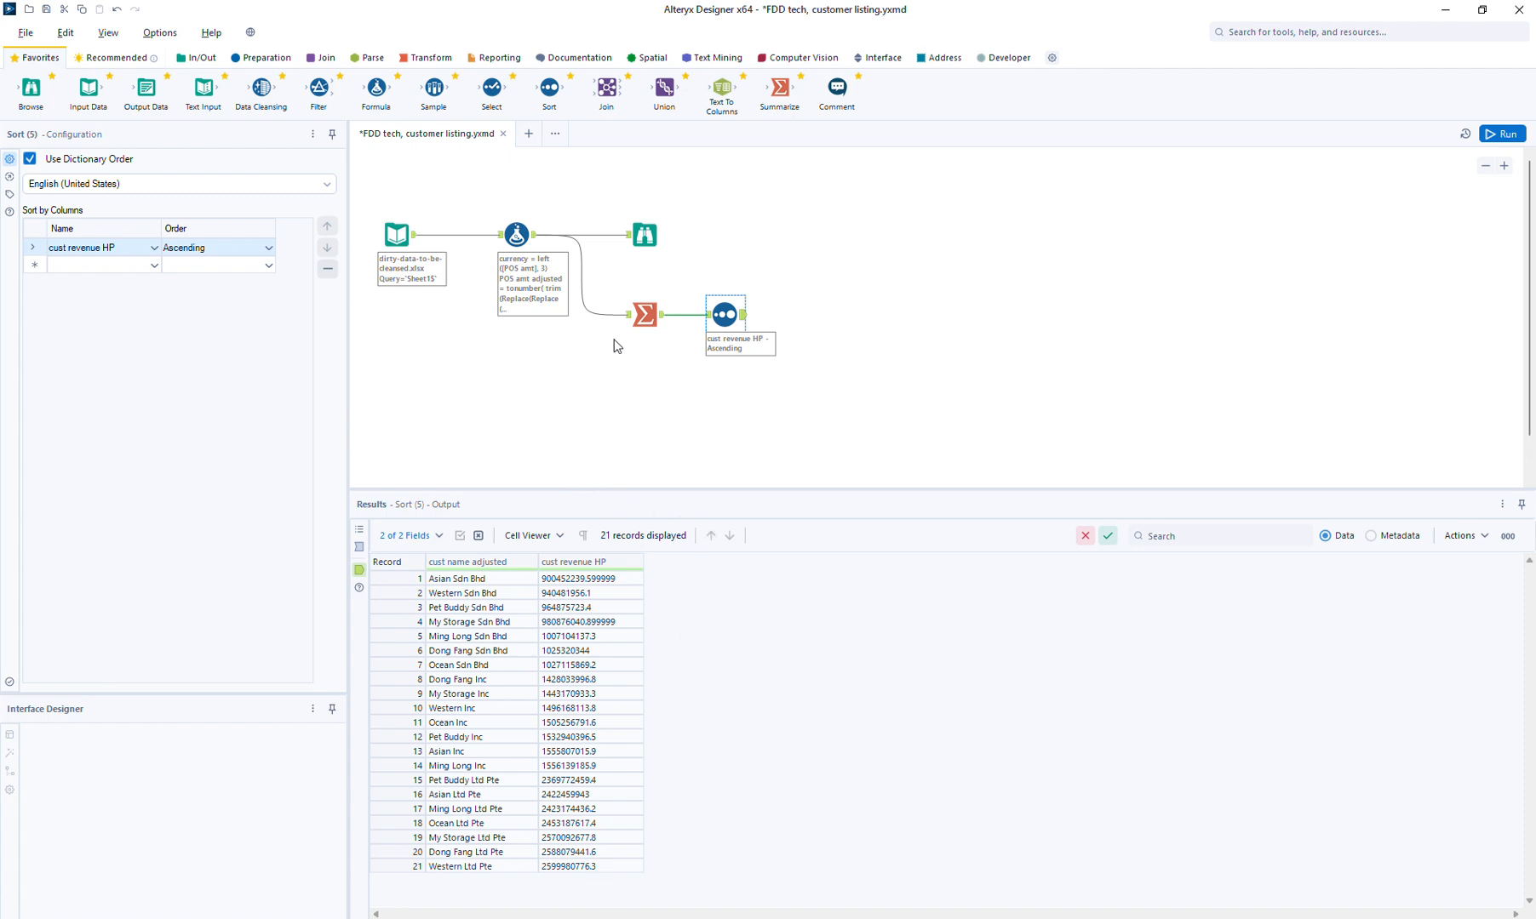
# Add a Record ID tool after Sort with column name rank placed as the last column, and run the workflow to view its output.
pyautogui.click(272, 60)
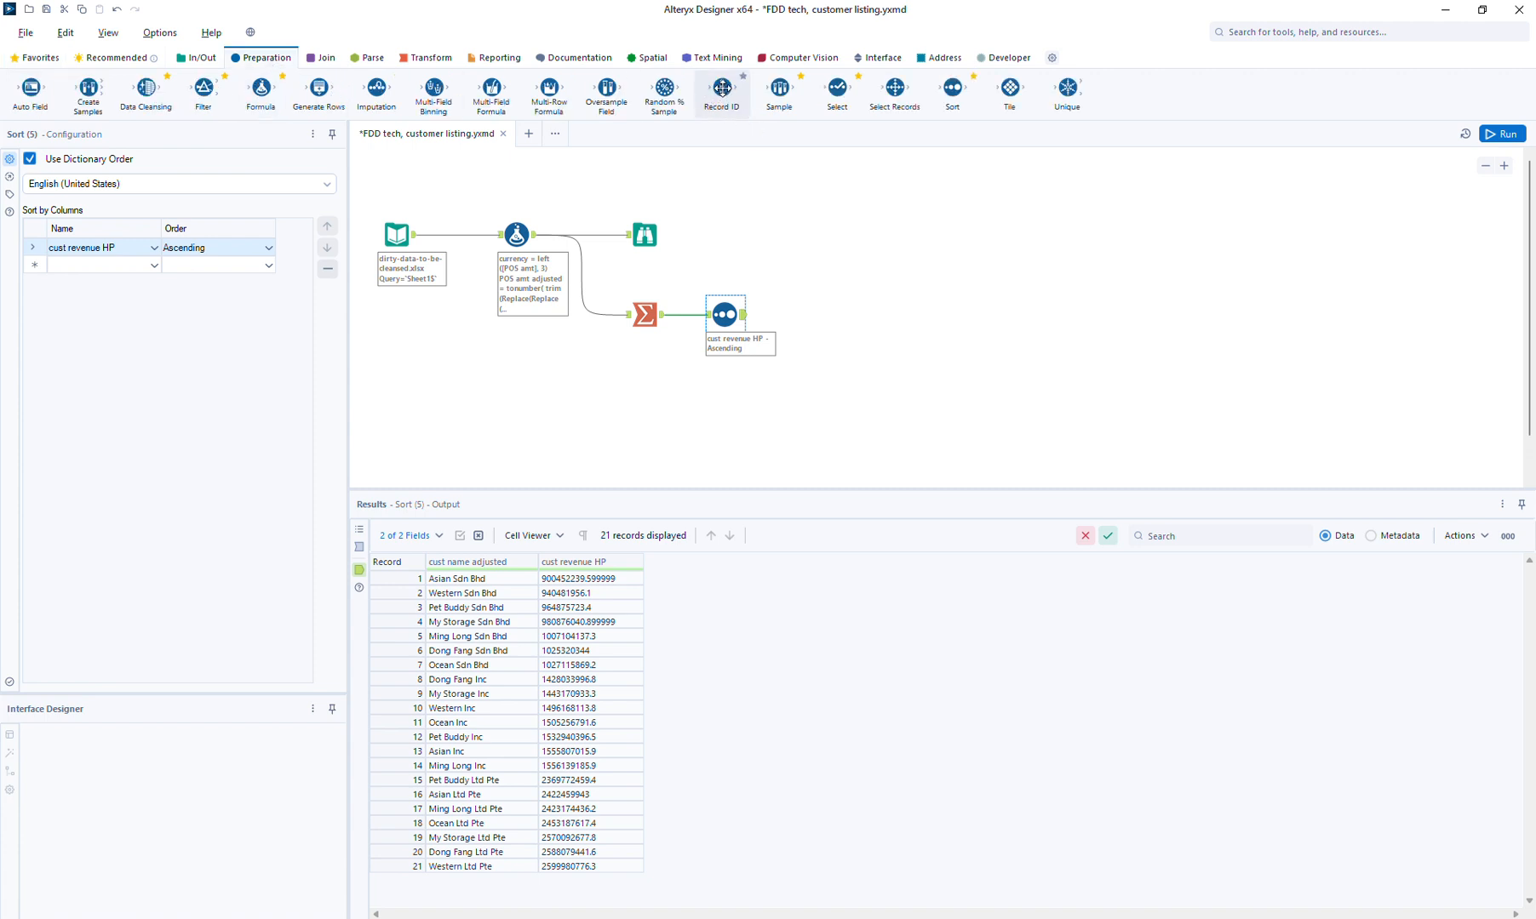
pyautogui.moveTo(722, 88); pyautogui.dragTo(805, 315)
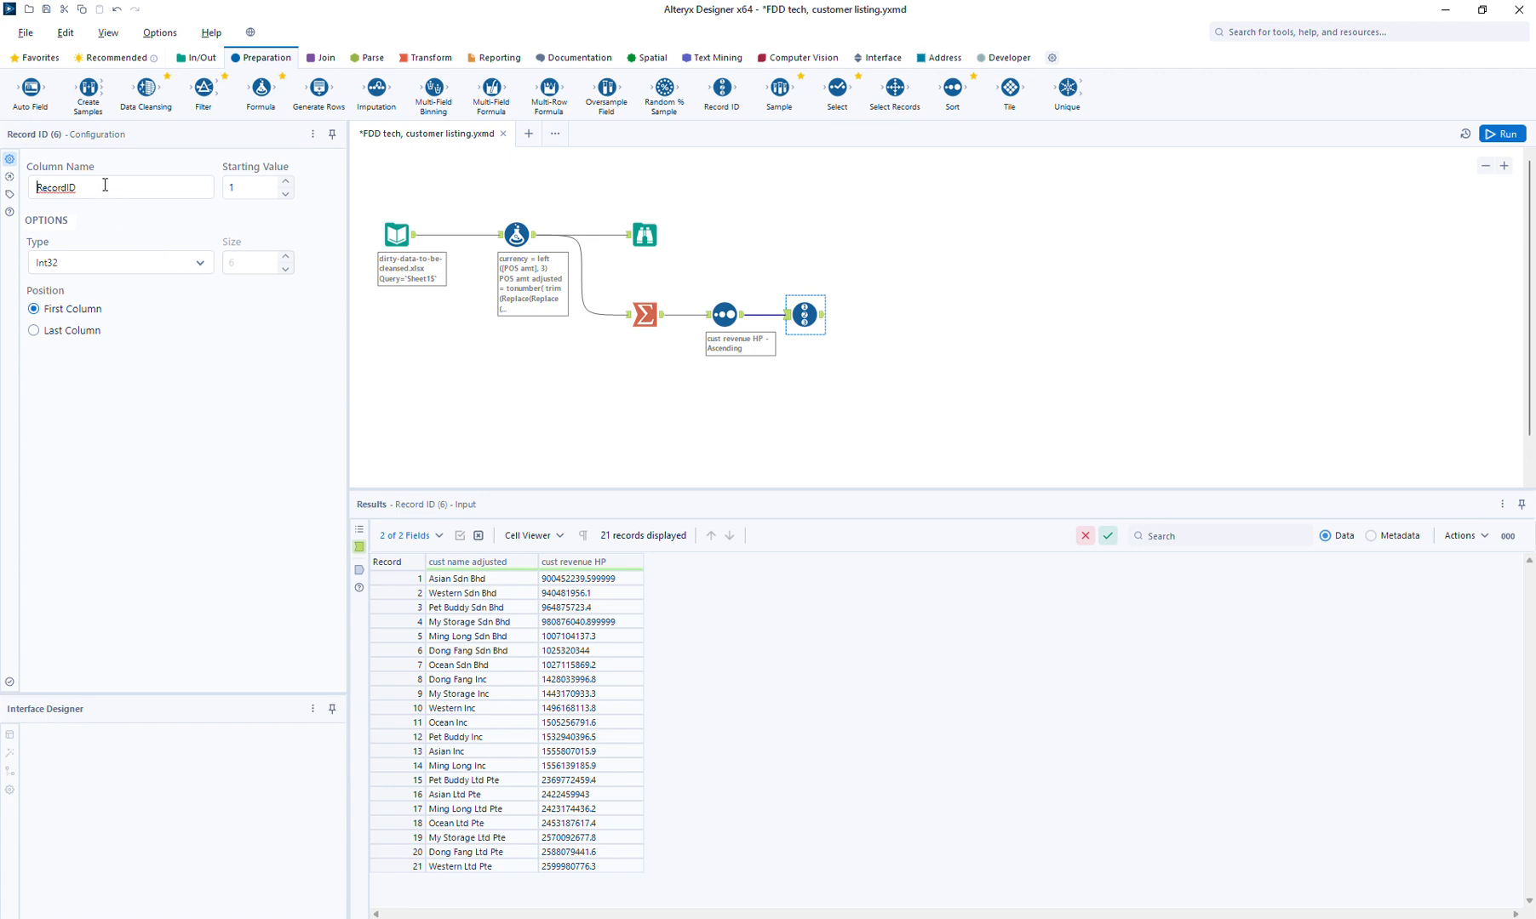
pyautogui.moveTo(96, 184); pyautogui.dragTo(2, 206)
pyautogui.write('rank')
pyautogui.click(54, 331)
pyautogui.click(1504, 135)
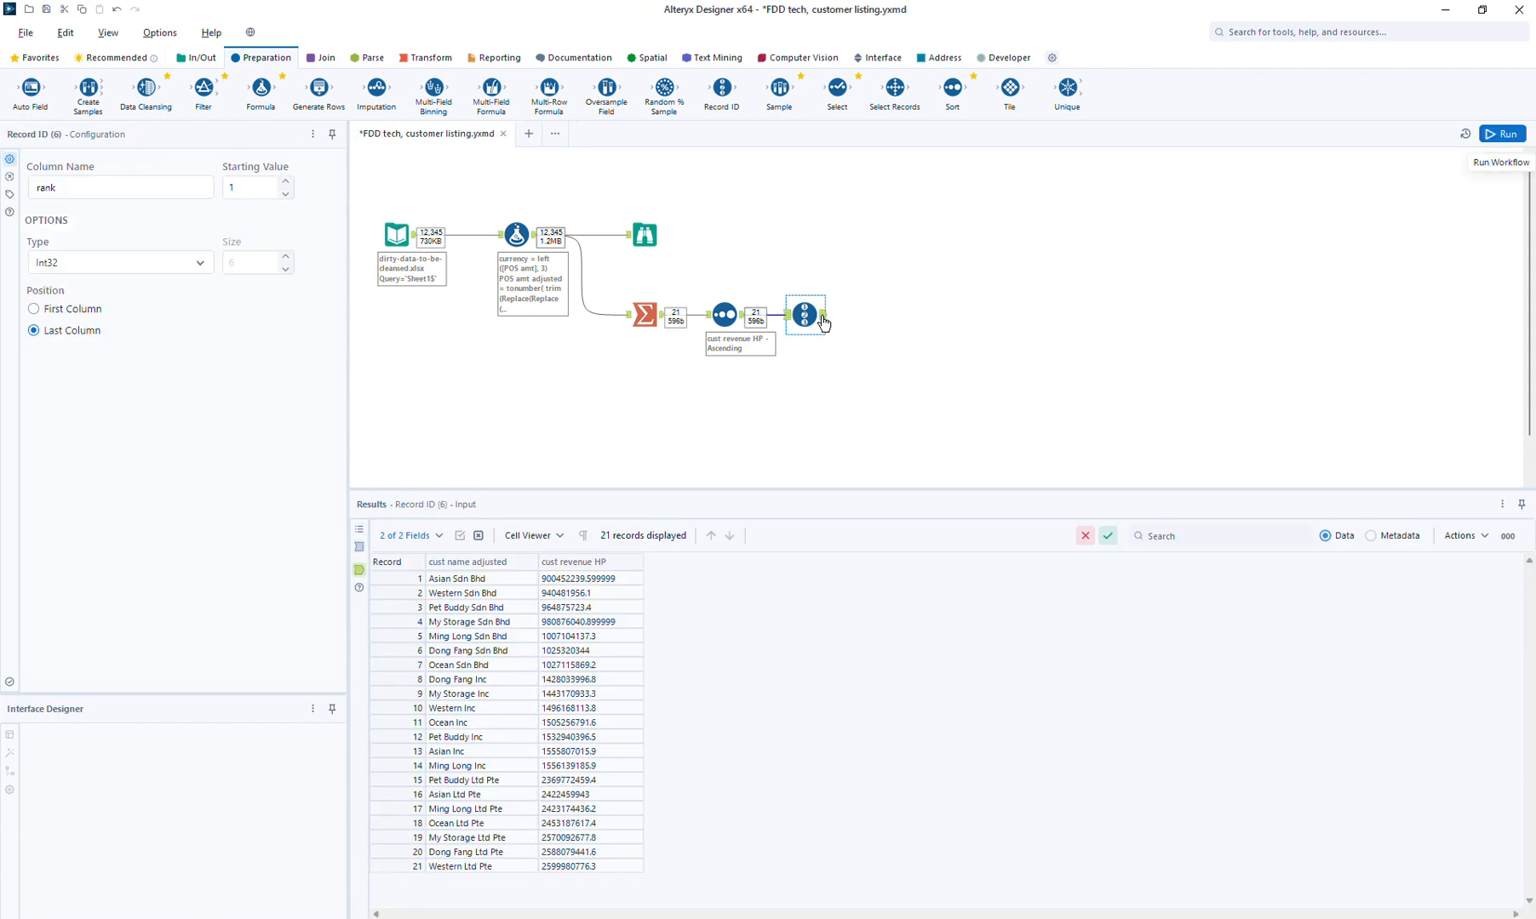
pyautogui.click(823, 317)
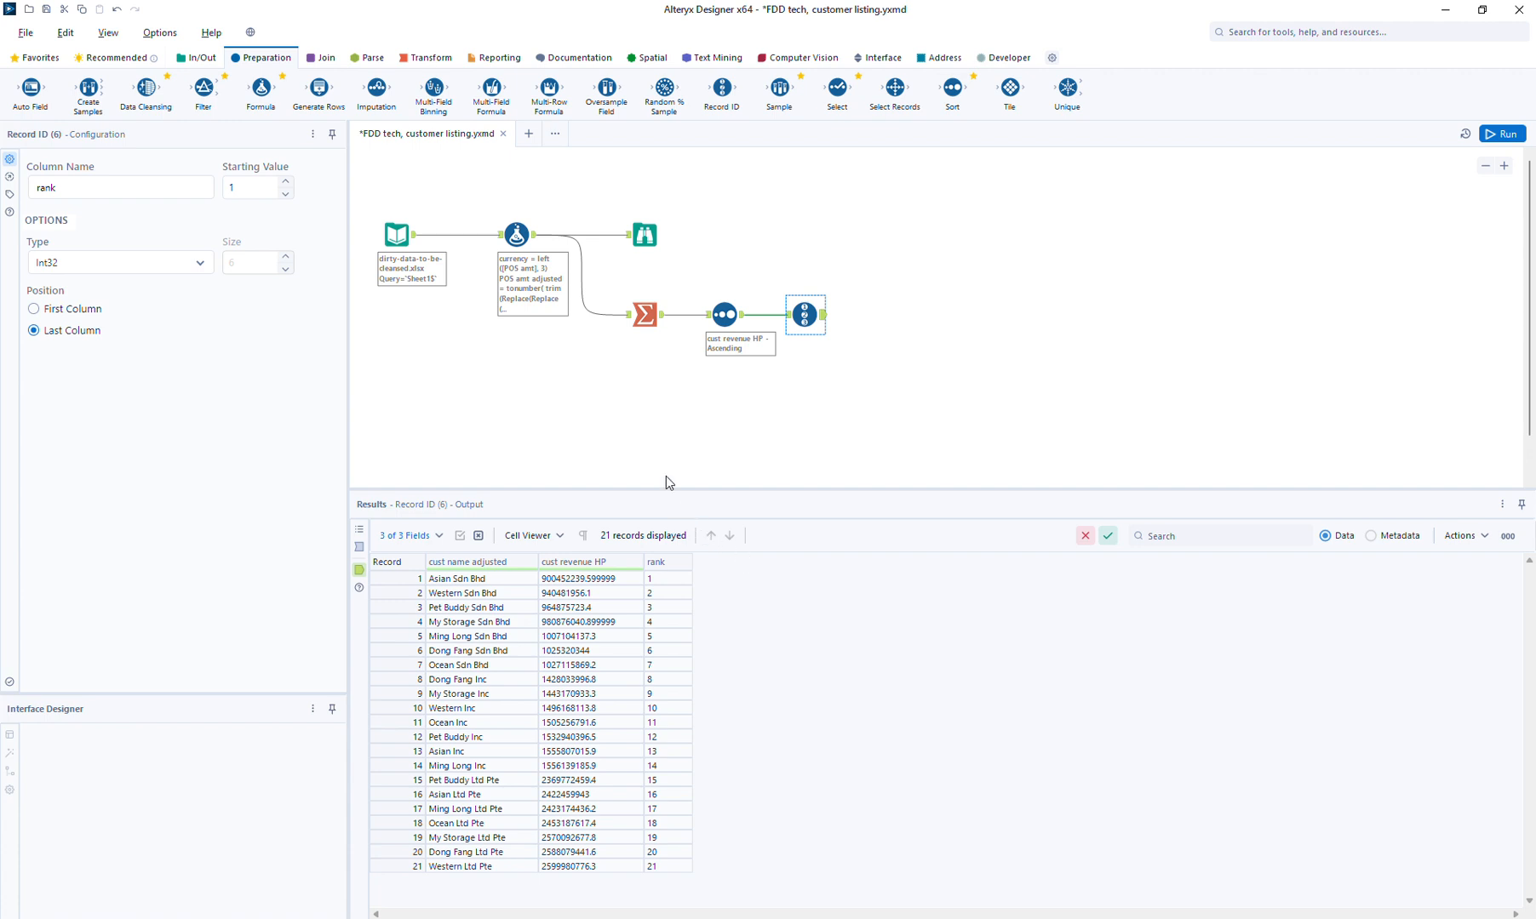
# Add a Min of POS date adjusted to the Summarize tool, with the output field named cust FCD.
pyautogui.click(646, 317)
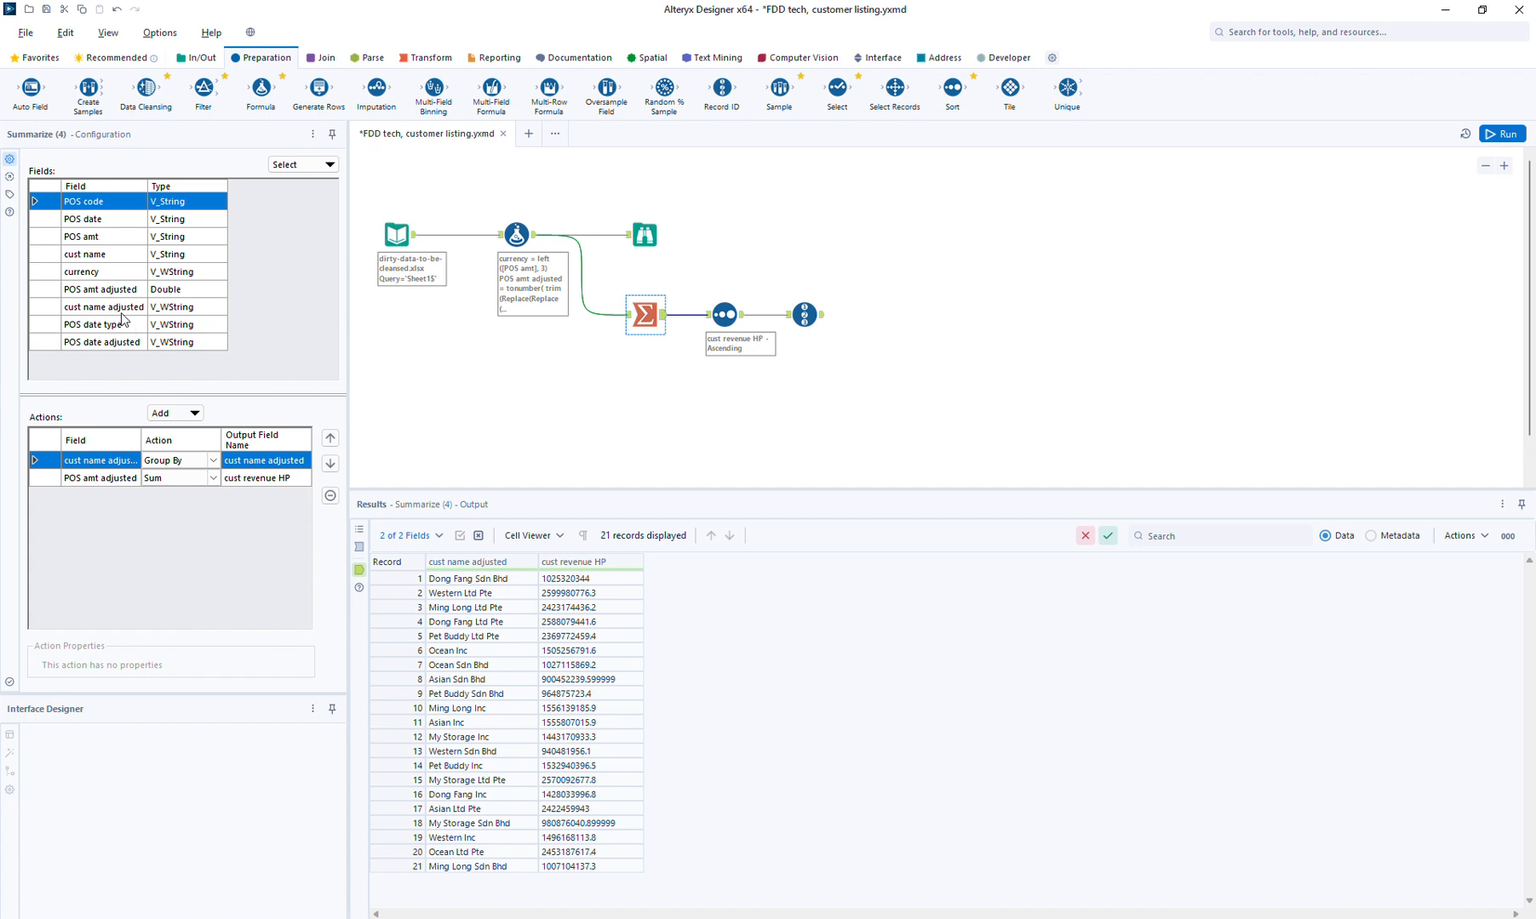
pyautogui.click(656, 240)
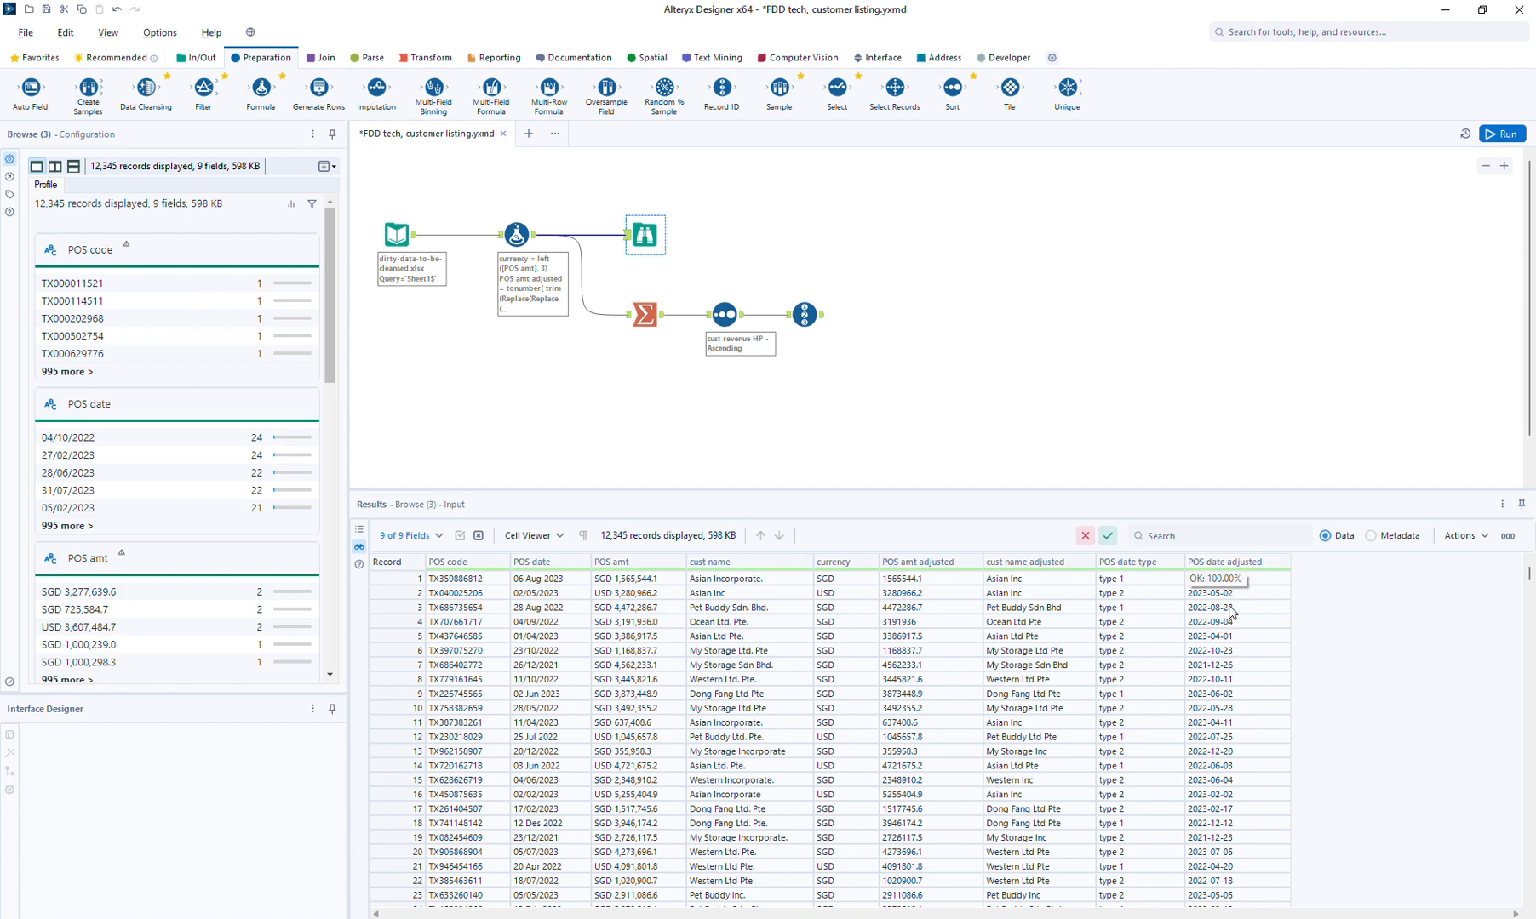
pyautogui.click(637, 316)
pyautogui.click(126, 344)
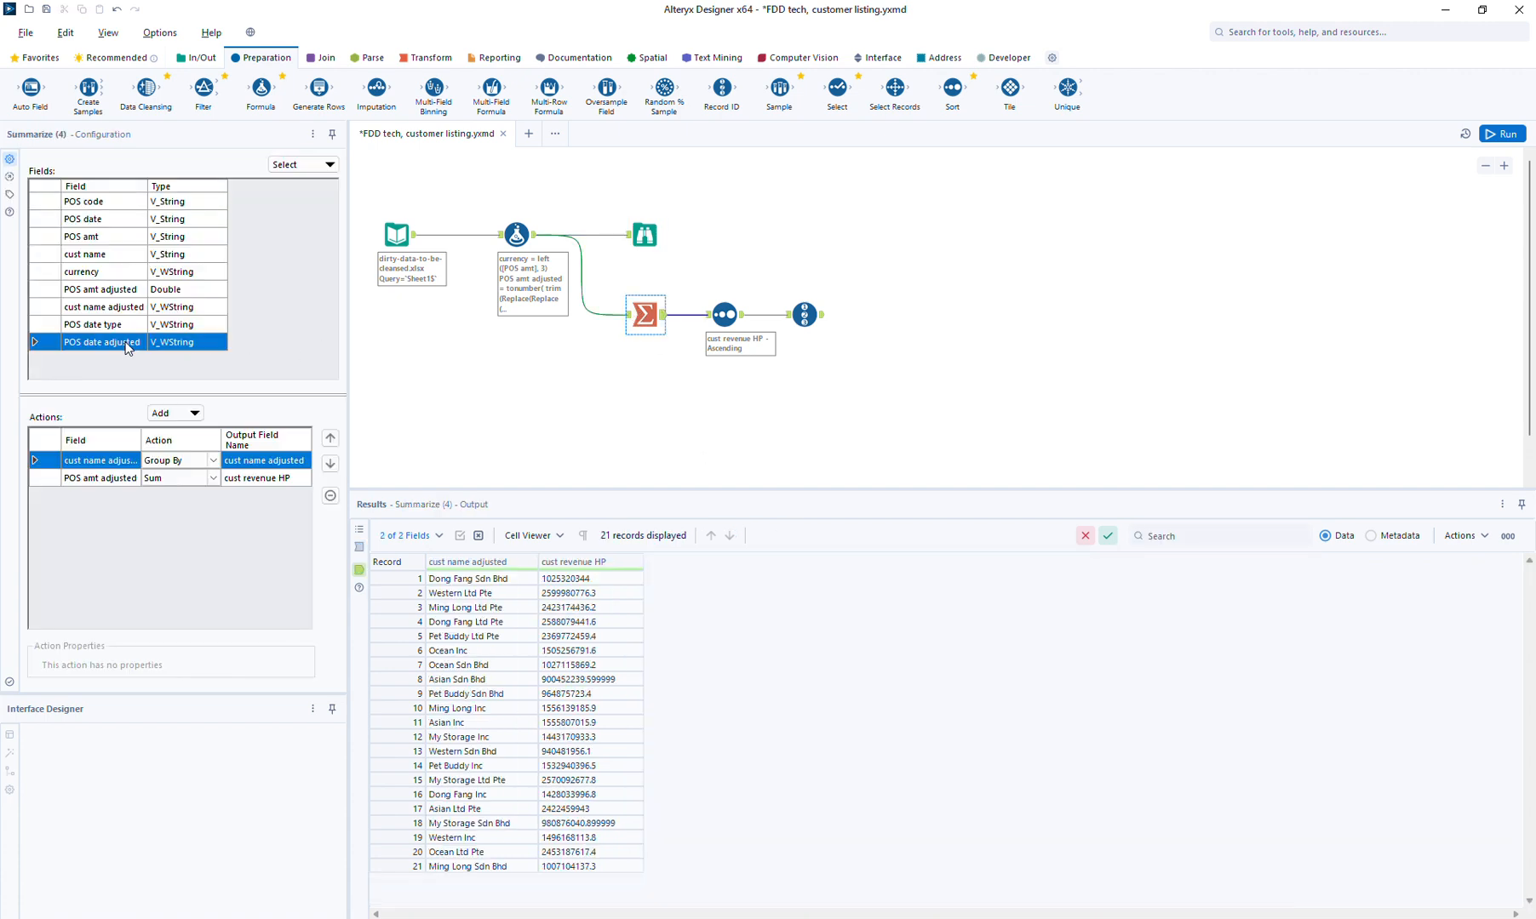
pyautogui.click(191, 416)
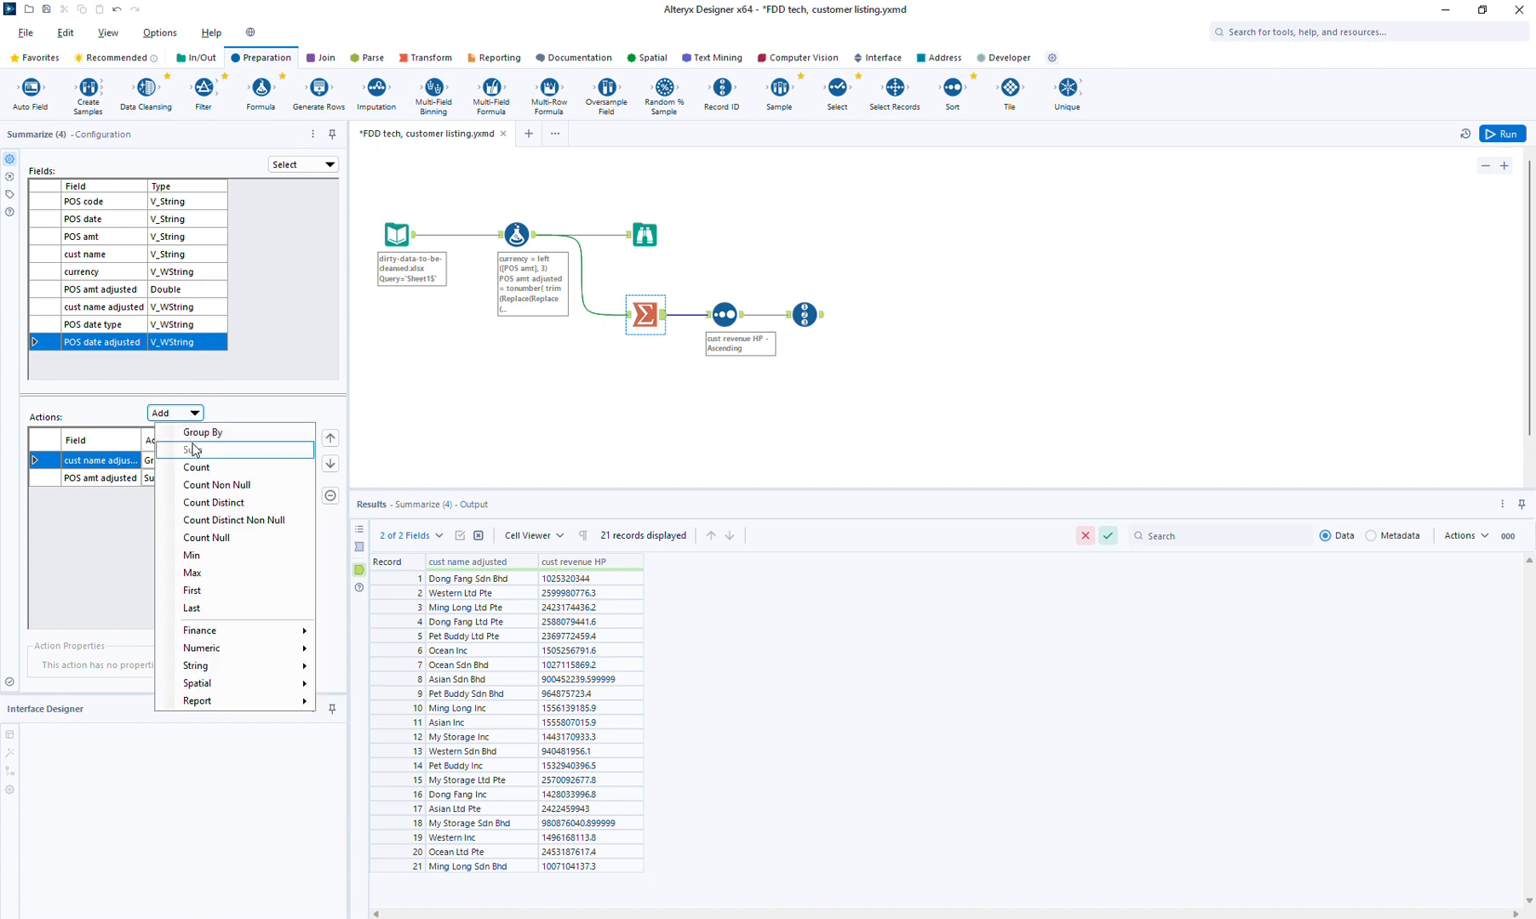
pyautogui.click(203, 555)
pyautogui.click(270, 495)
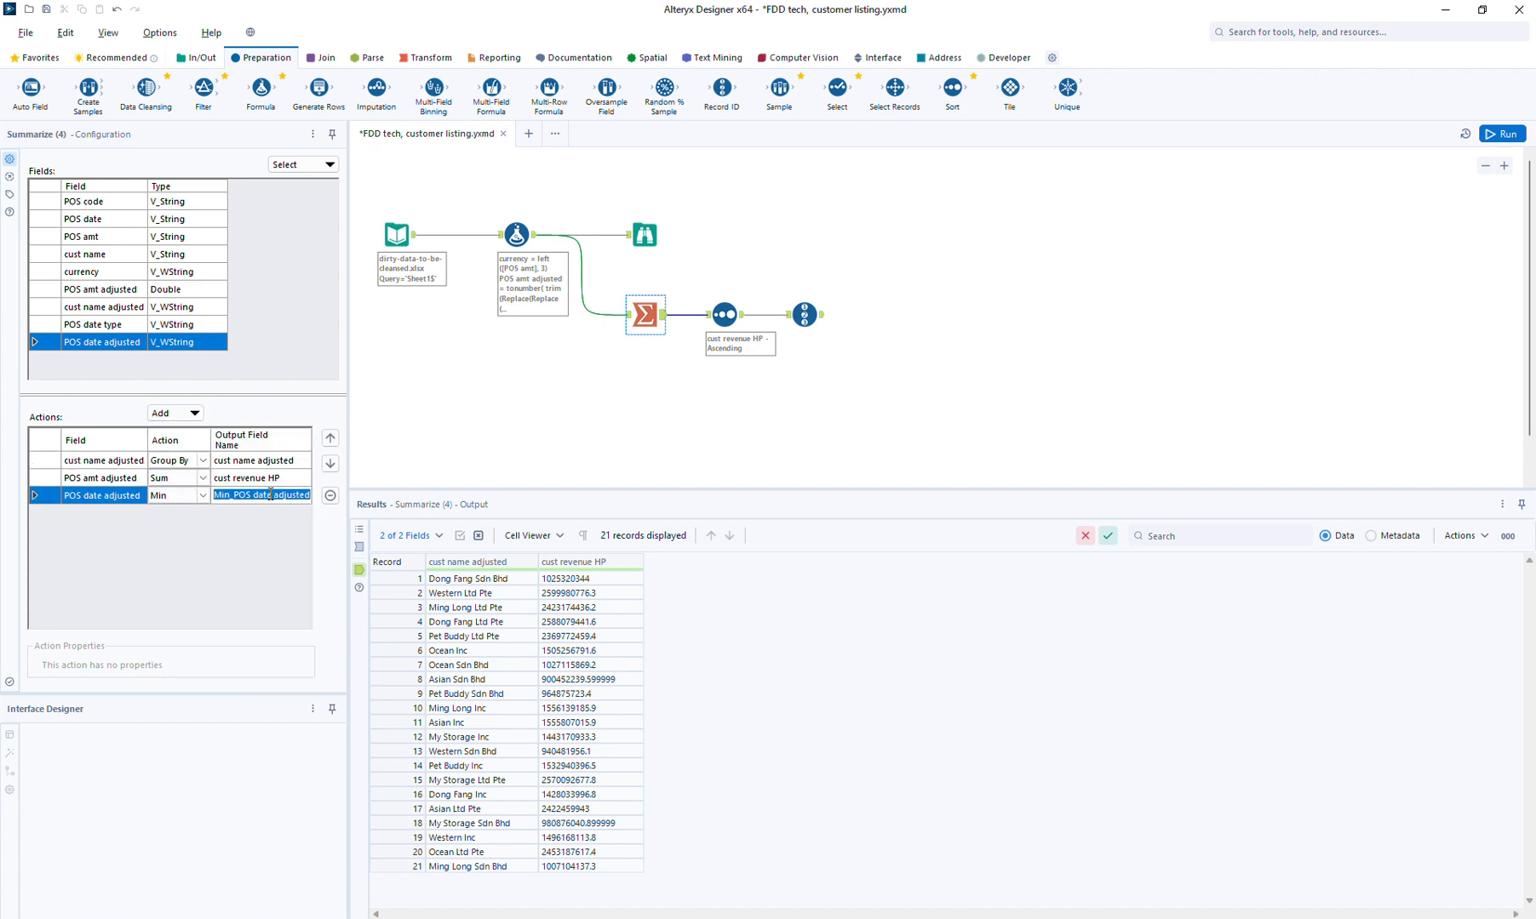
pyautogui.write('cust FCD')
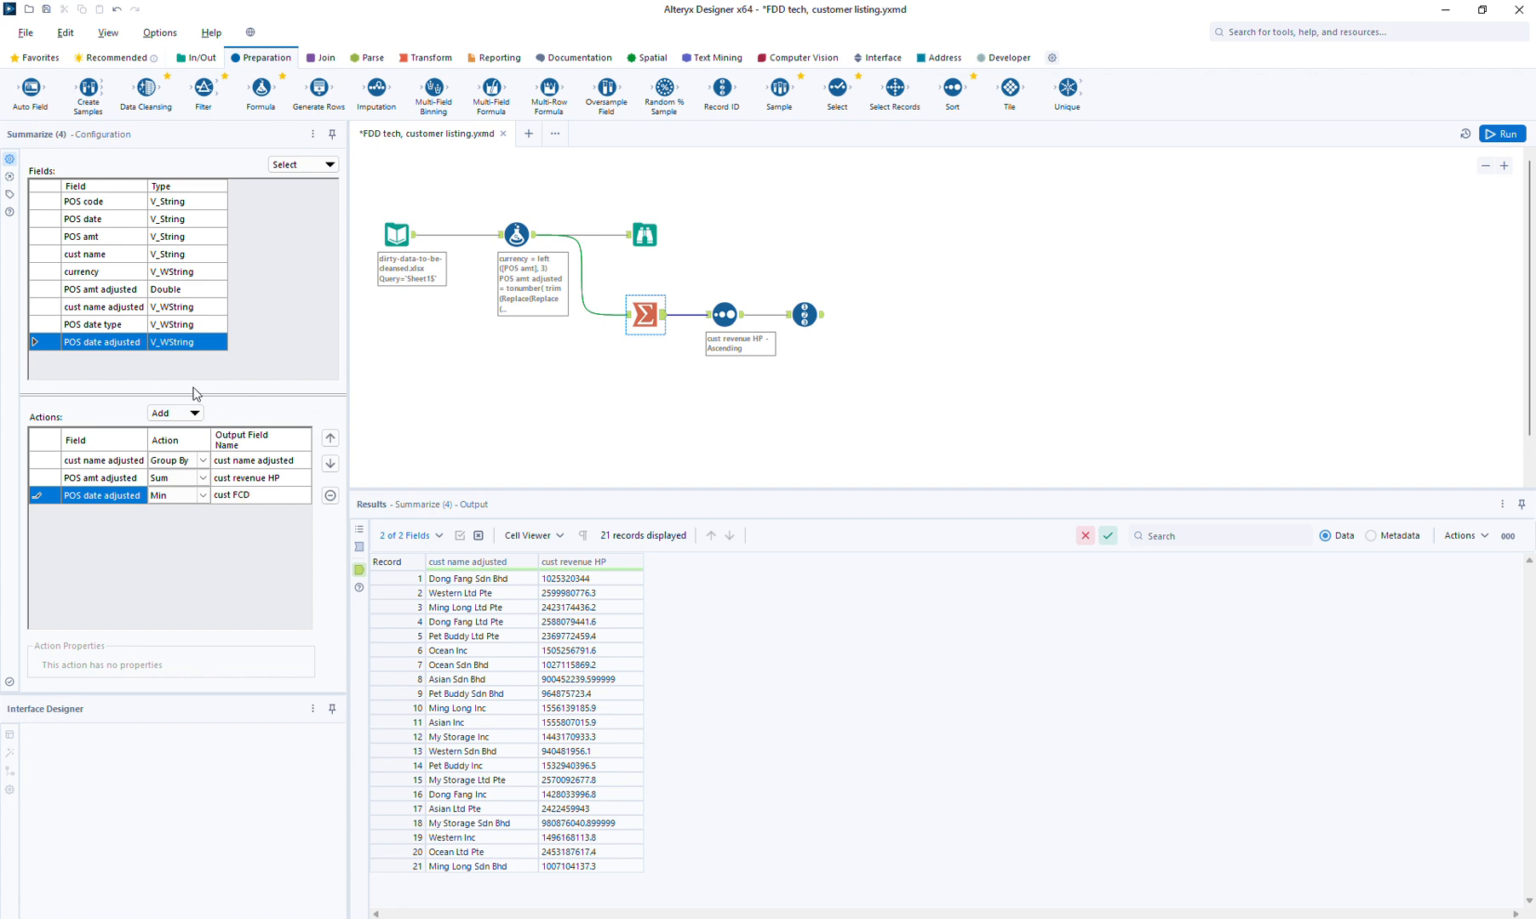
# Add a Max of POS date adjusted named cust LCD, then run the workflow and view the Record ID output.
pyautogui.click(186, 414)
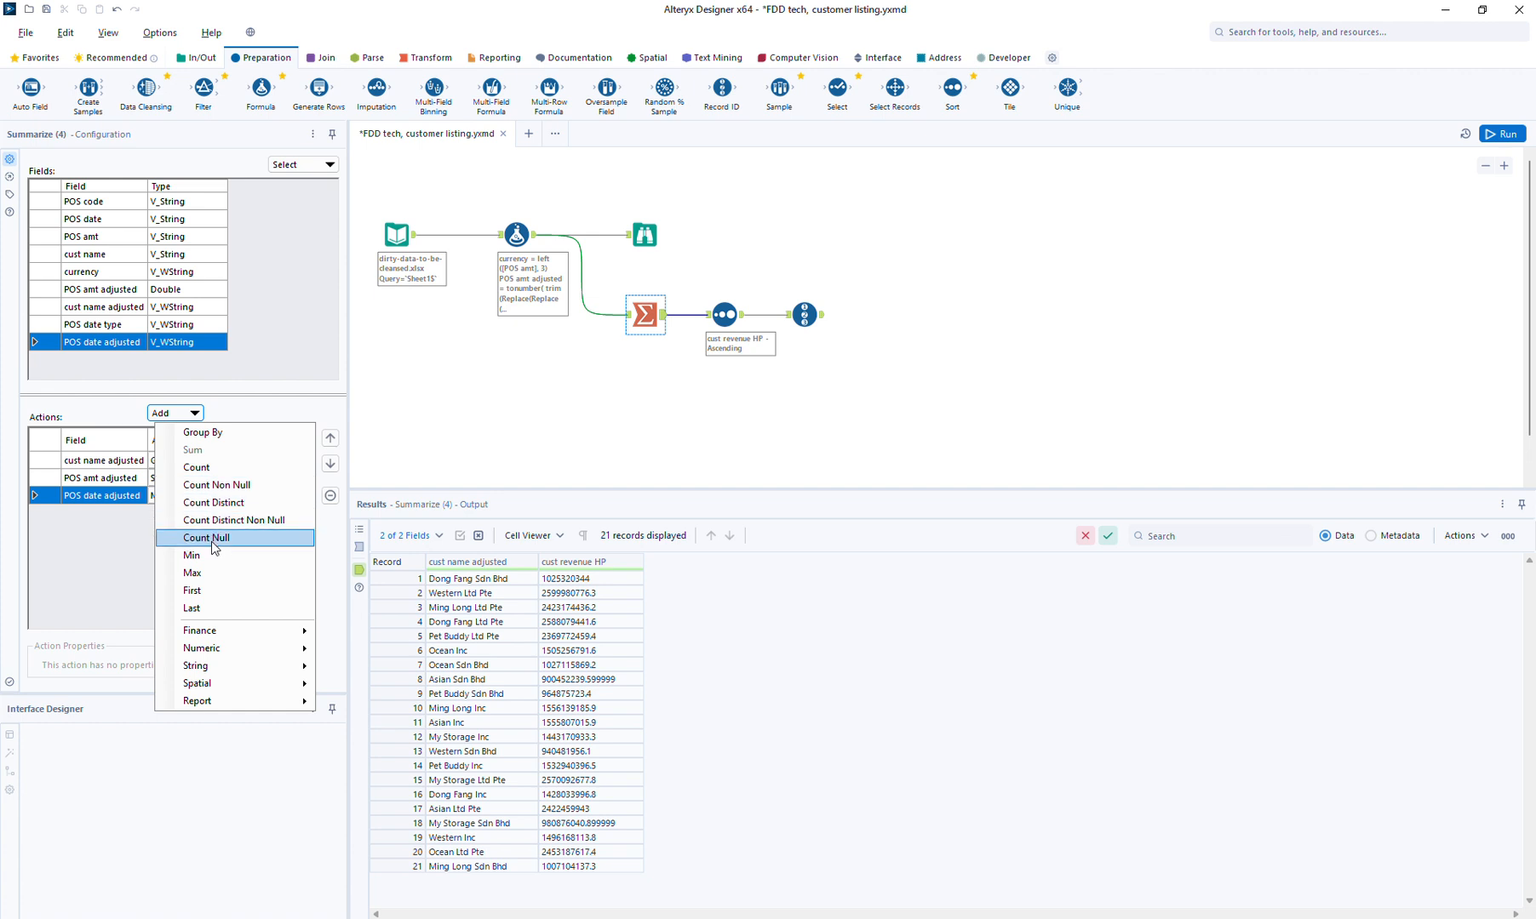
pyautogui.click(206, 573)
pyautogui.click(245, 514)
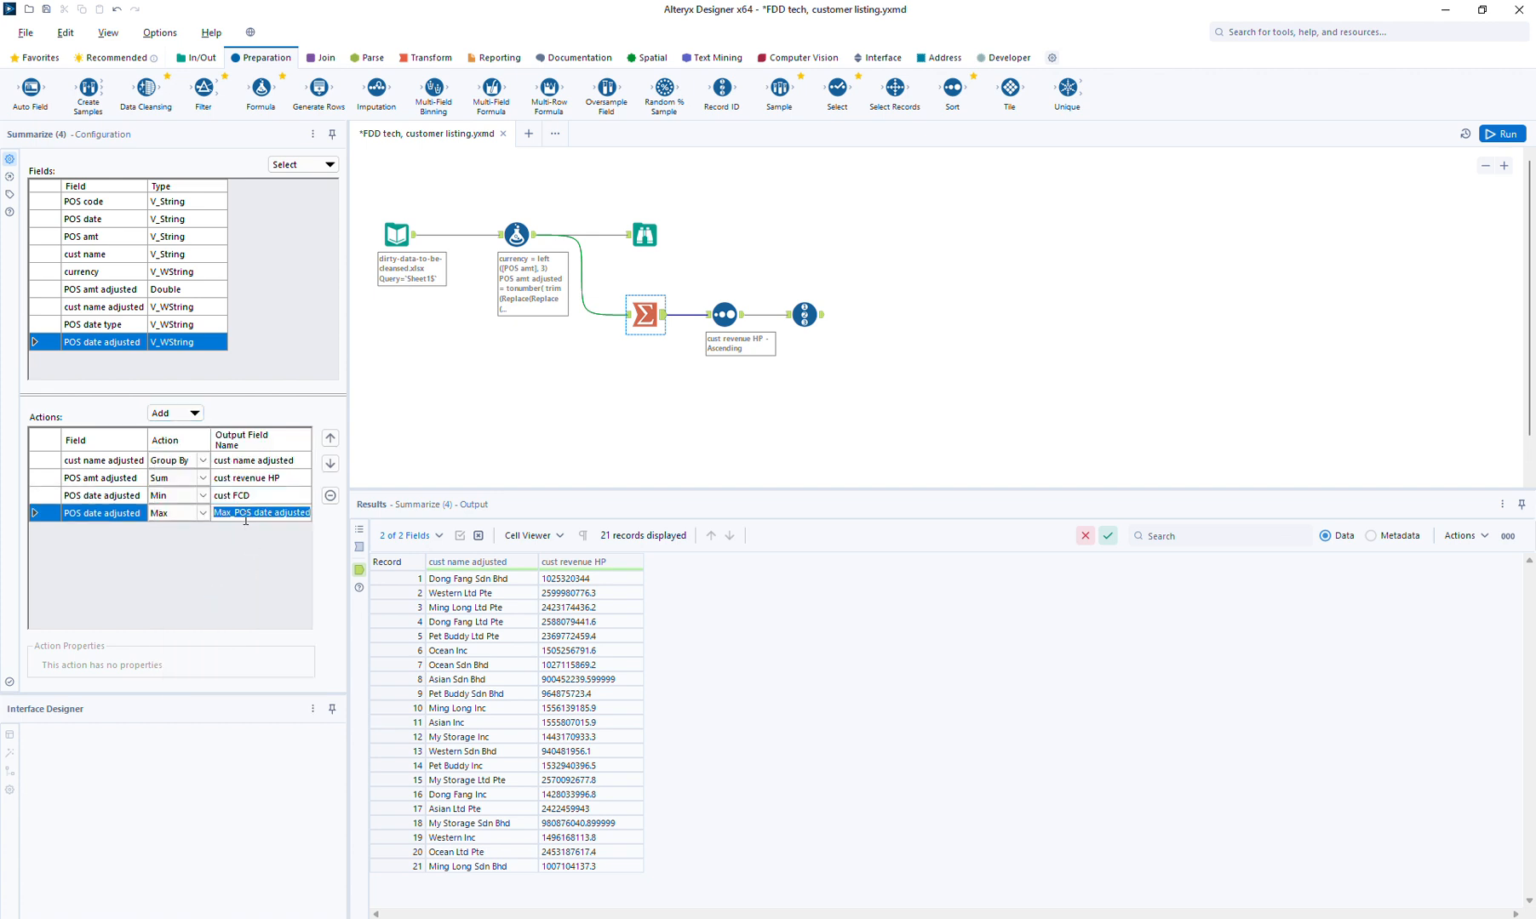
pyautogui.write('cust LCD')
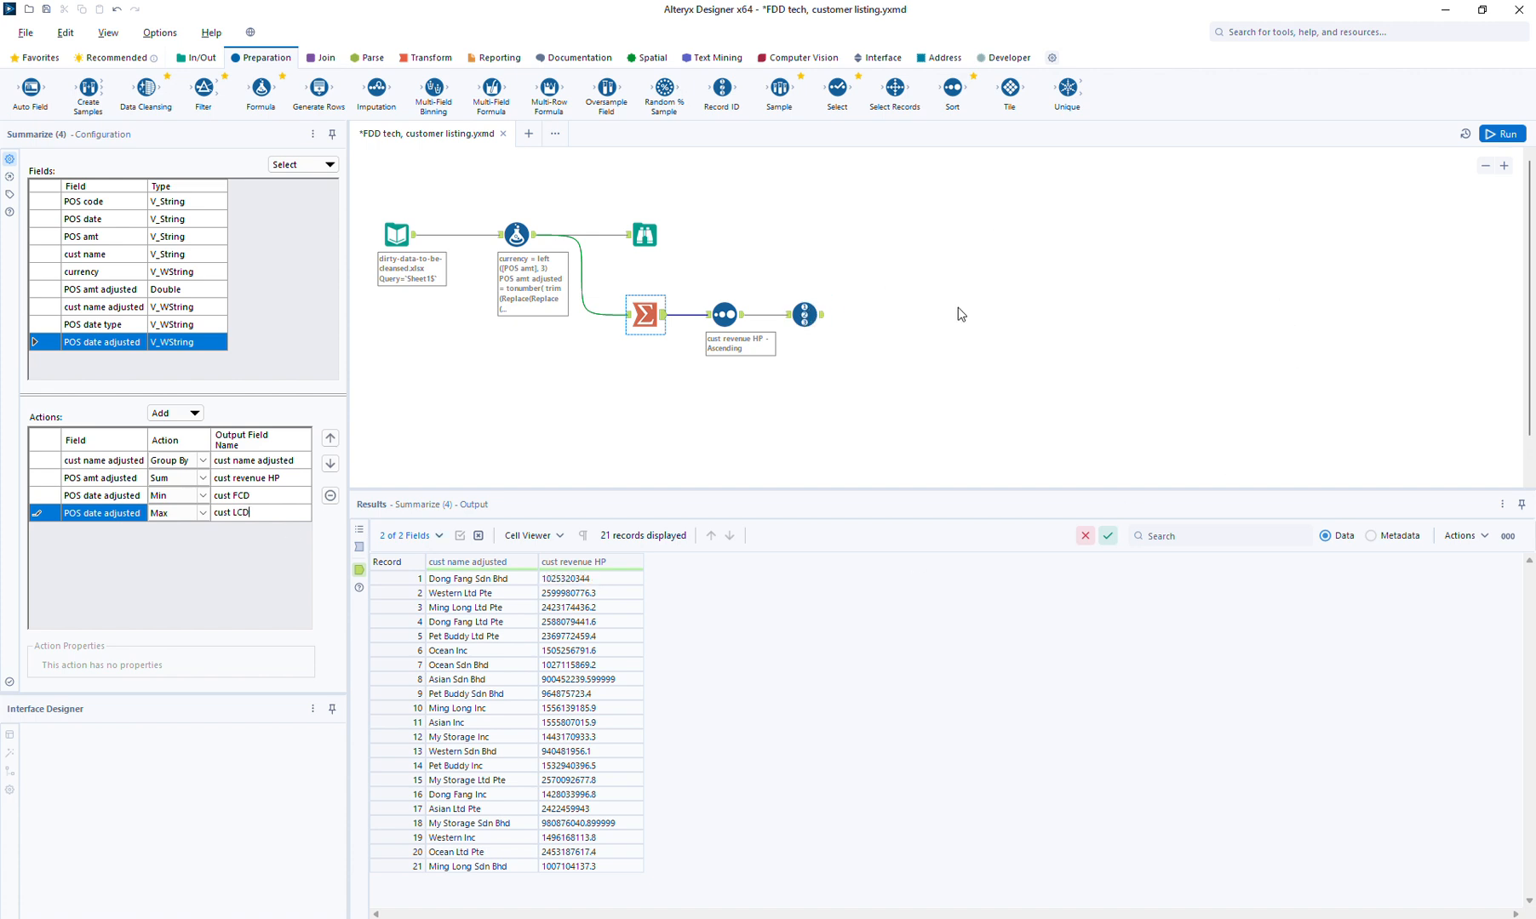
pyautogui.click(1501, 133)
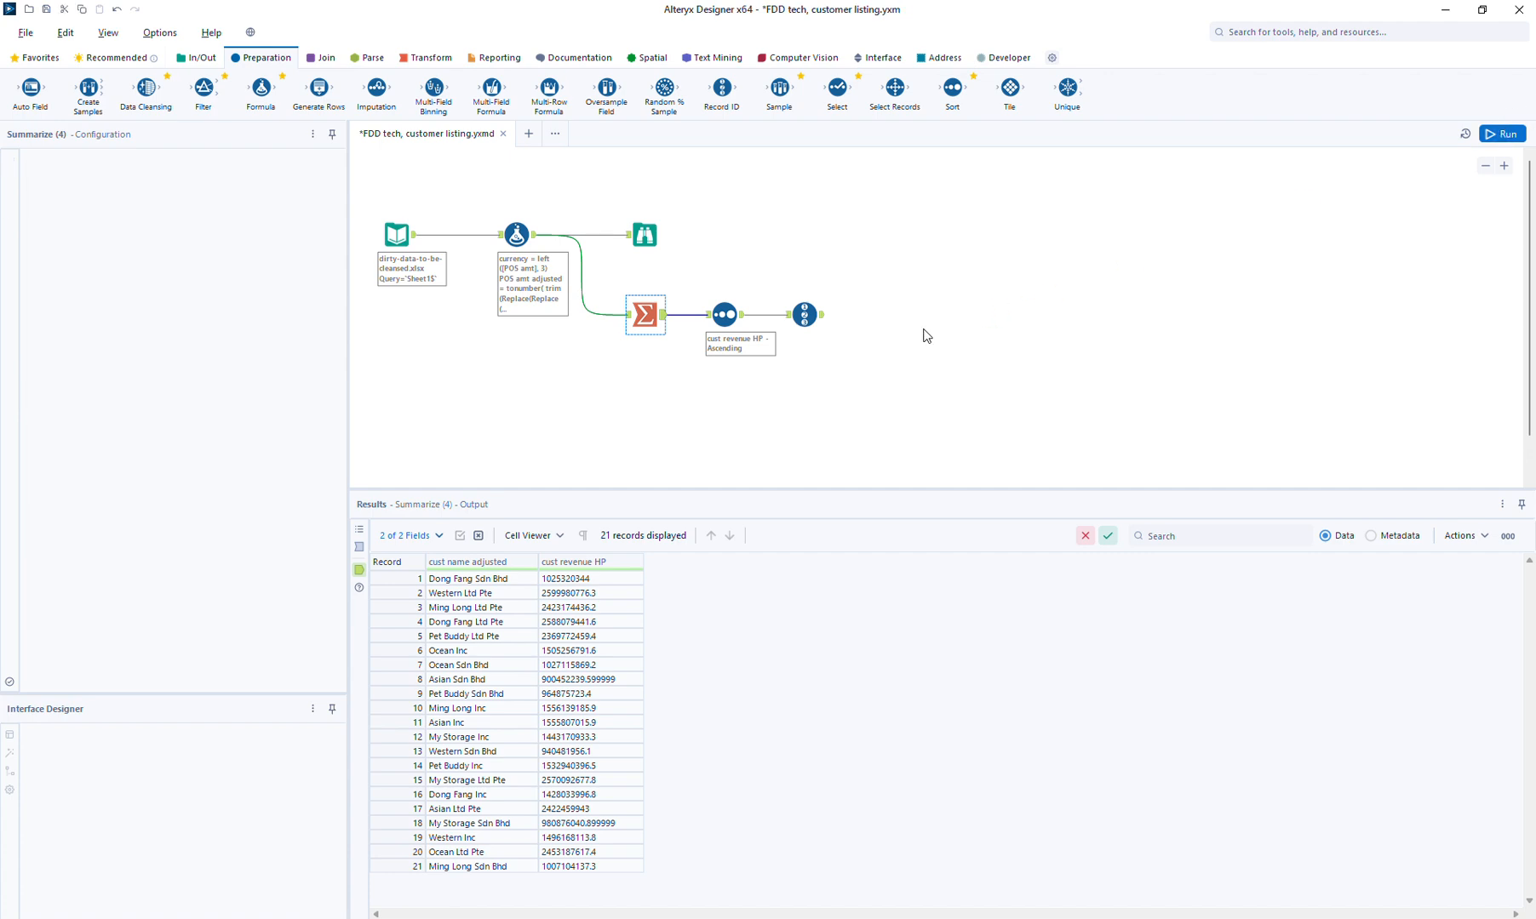
pyautogui.click(821, 319)
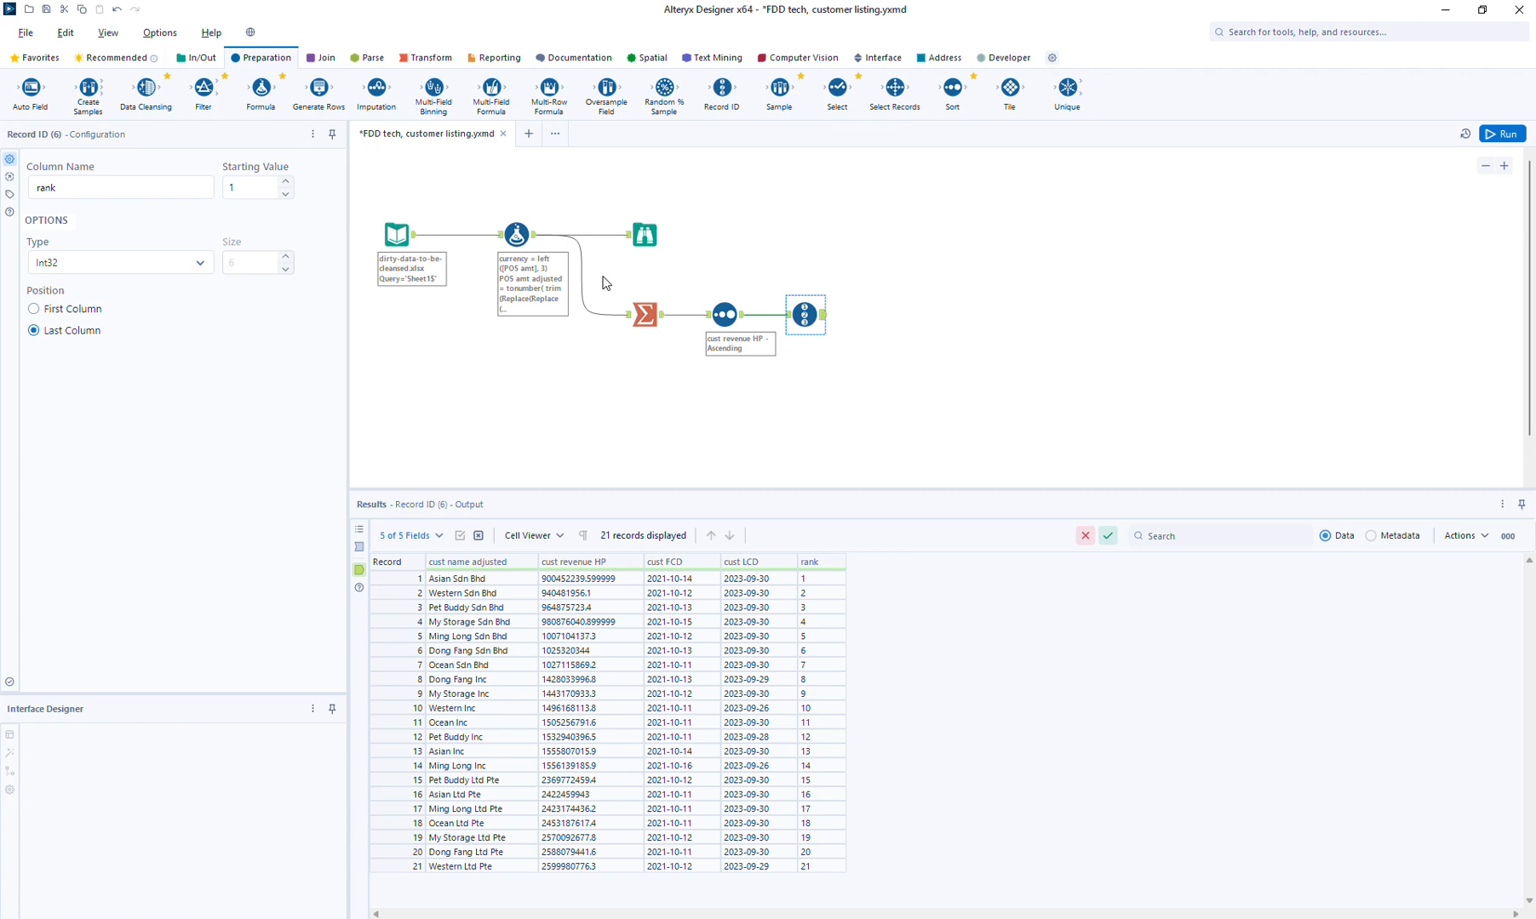
# Duplicate the Summarize, Sort and Record ID tools below the originals and connect the Formula tool's output to the copied Summarize.
pyautogui.moveTo(602, 282); pyautogui.dragTo(888, 367)
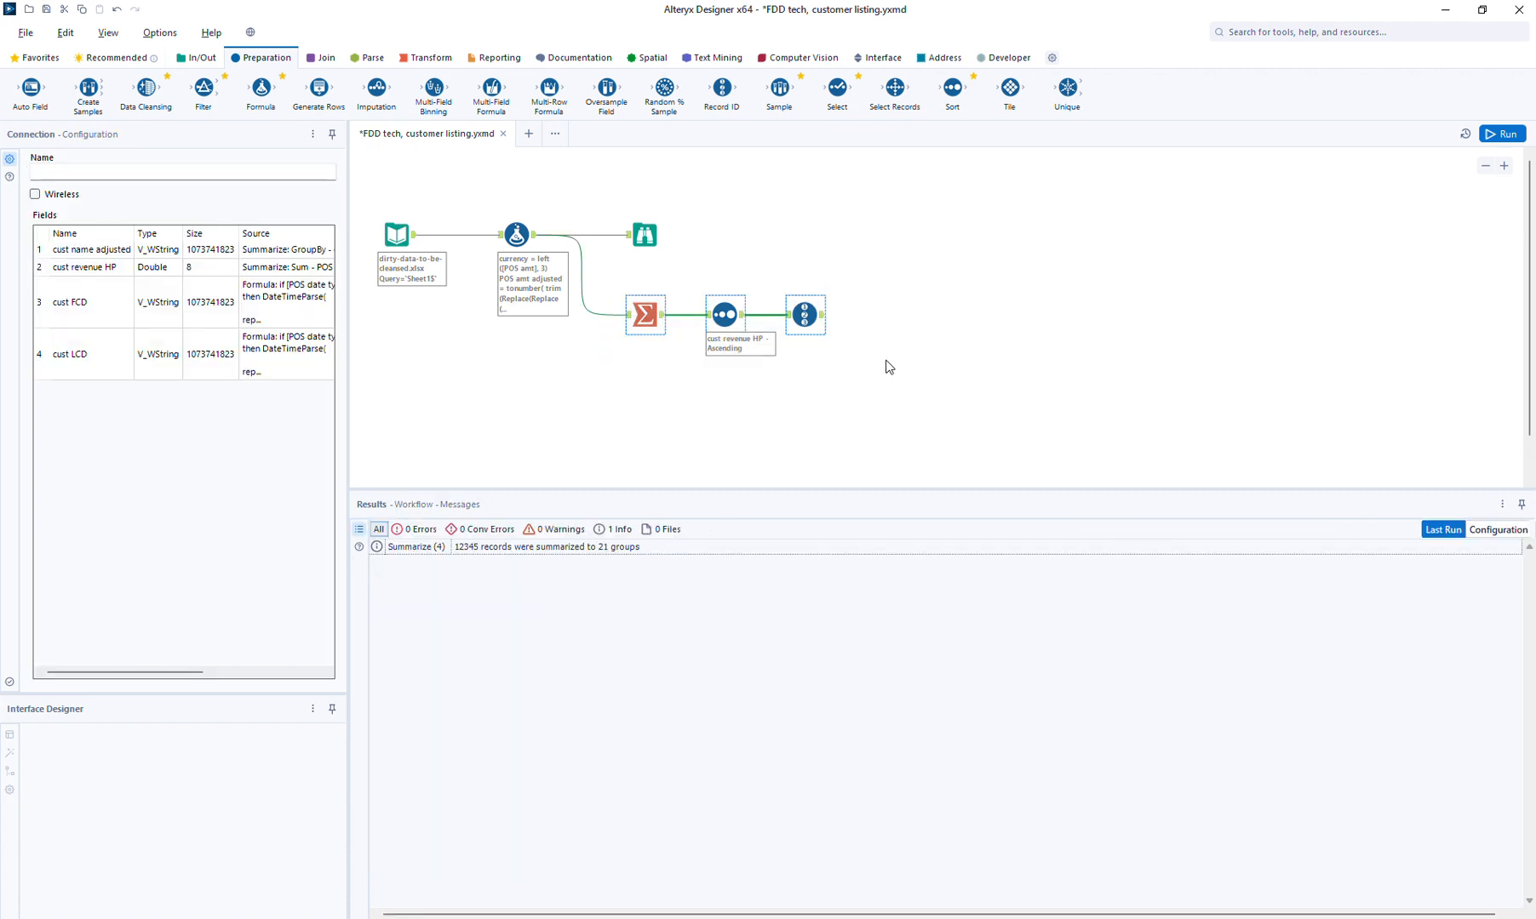
pyautogui.click(638, 398)
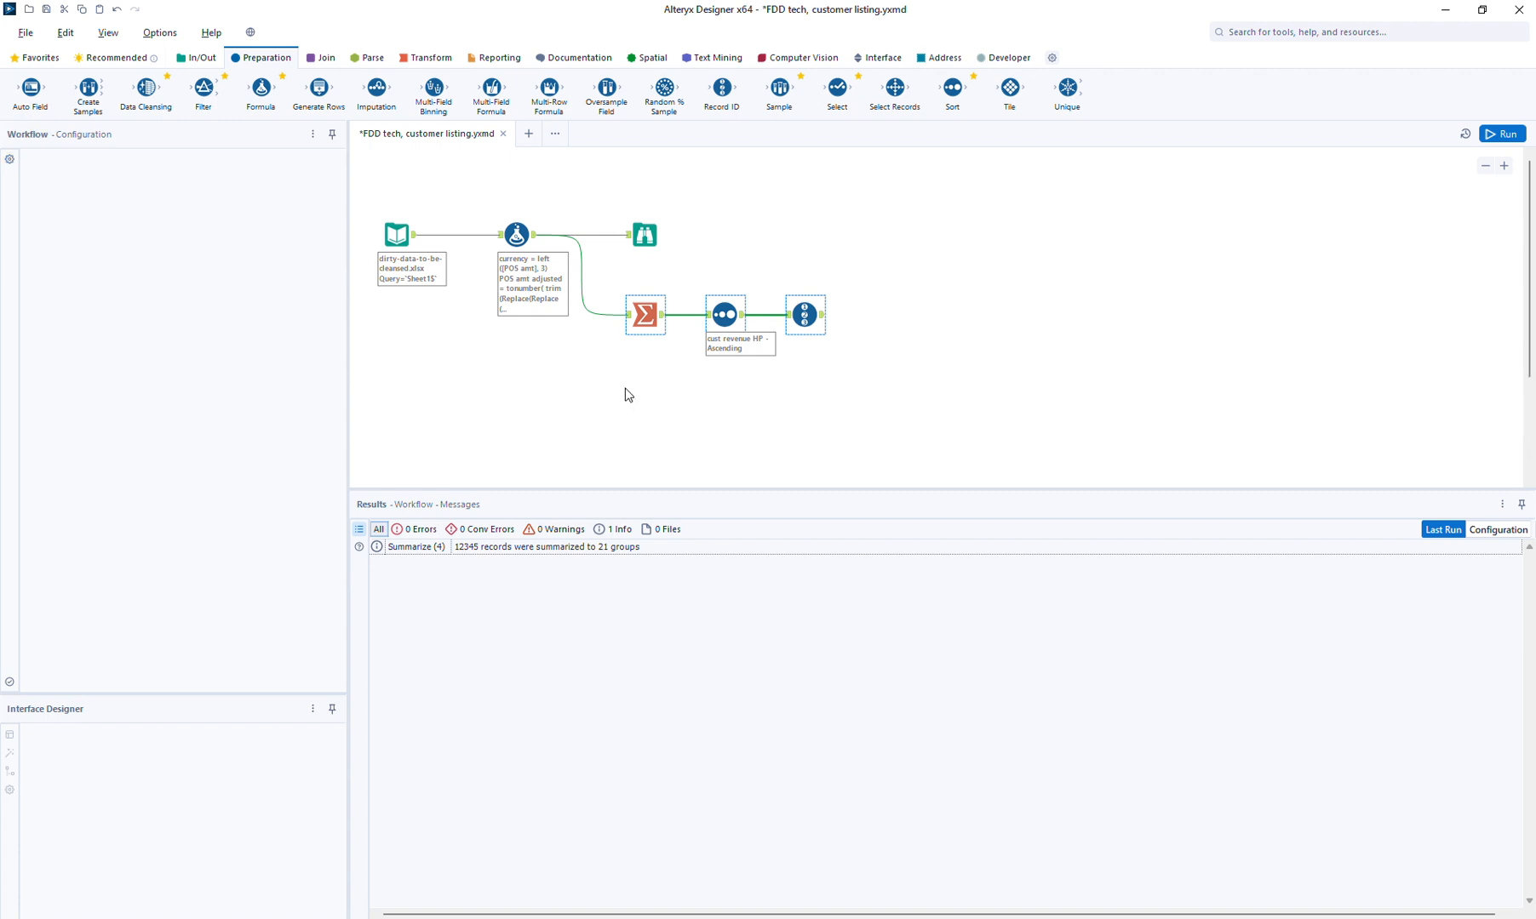
pyautogui.hotkey('ctrl', 'v')
pyautogui.moveTo(533, 237); pyautogui.dragTo(651, 418)
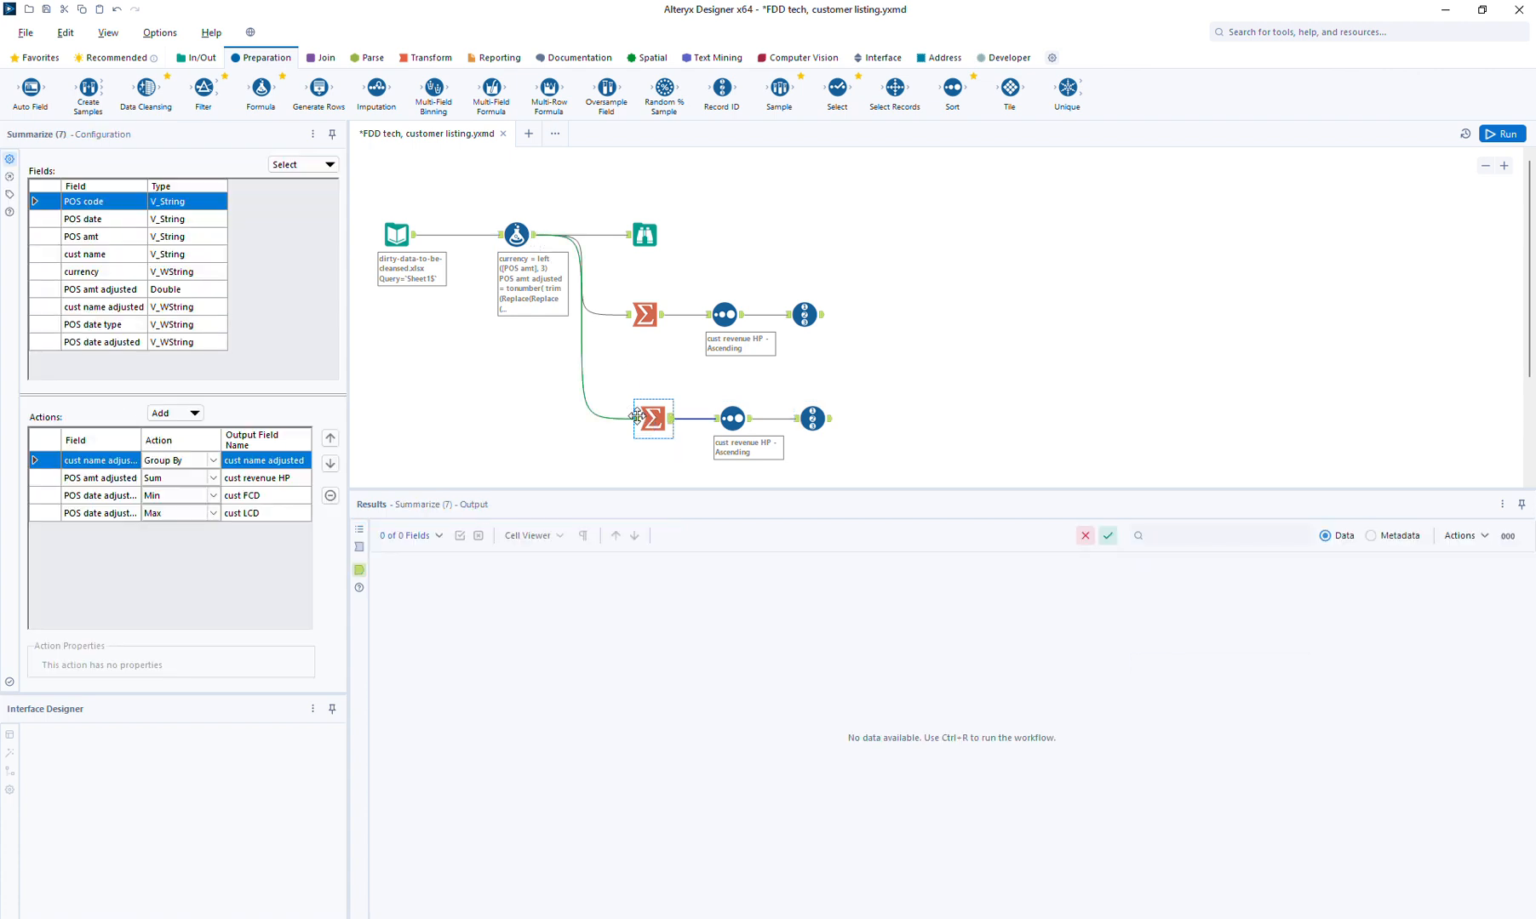
# Add a Group By on cust name to the copied Summarize tool and move it directly below cust name adjusted.
pyautogui.click(114, 255)
pyautogui.click(182, 418)
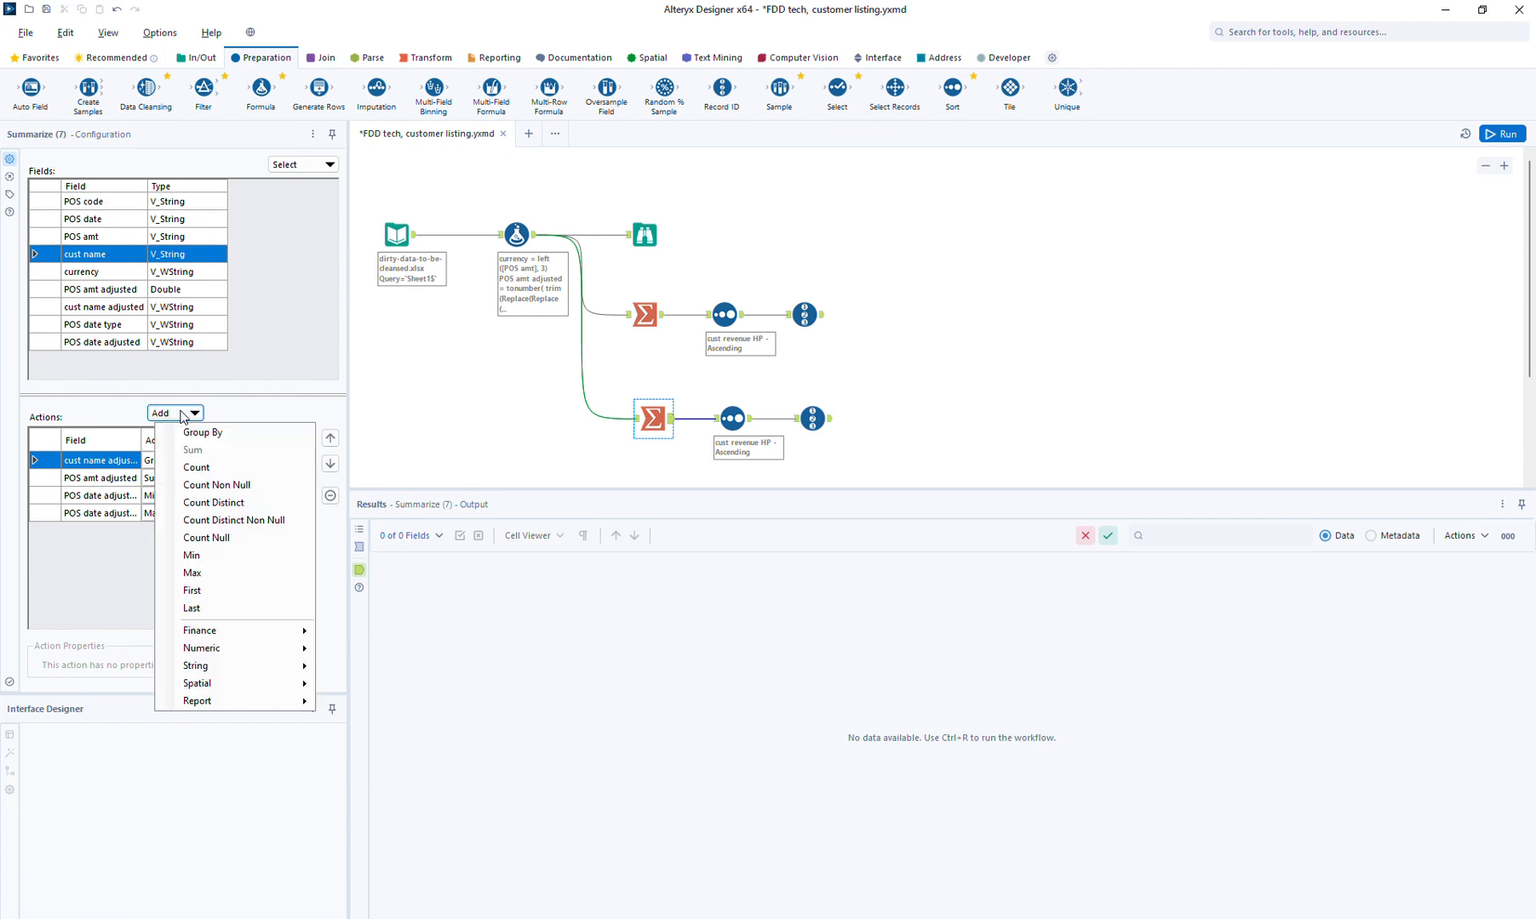
pyautogui.click(208, 434)
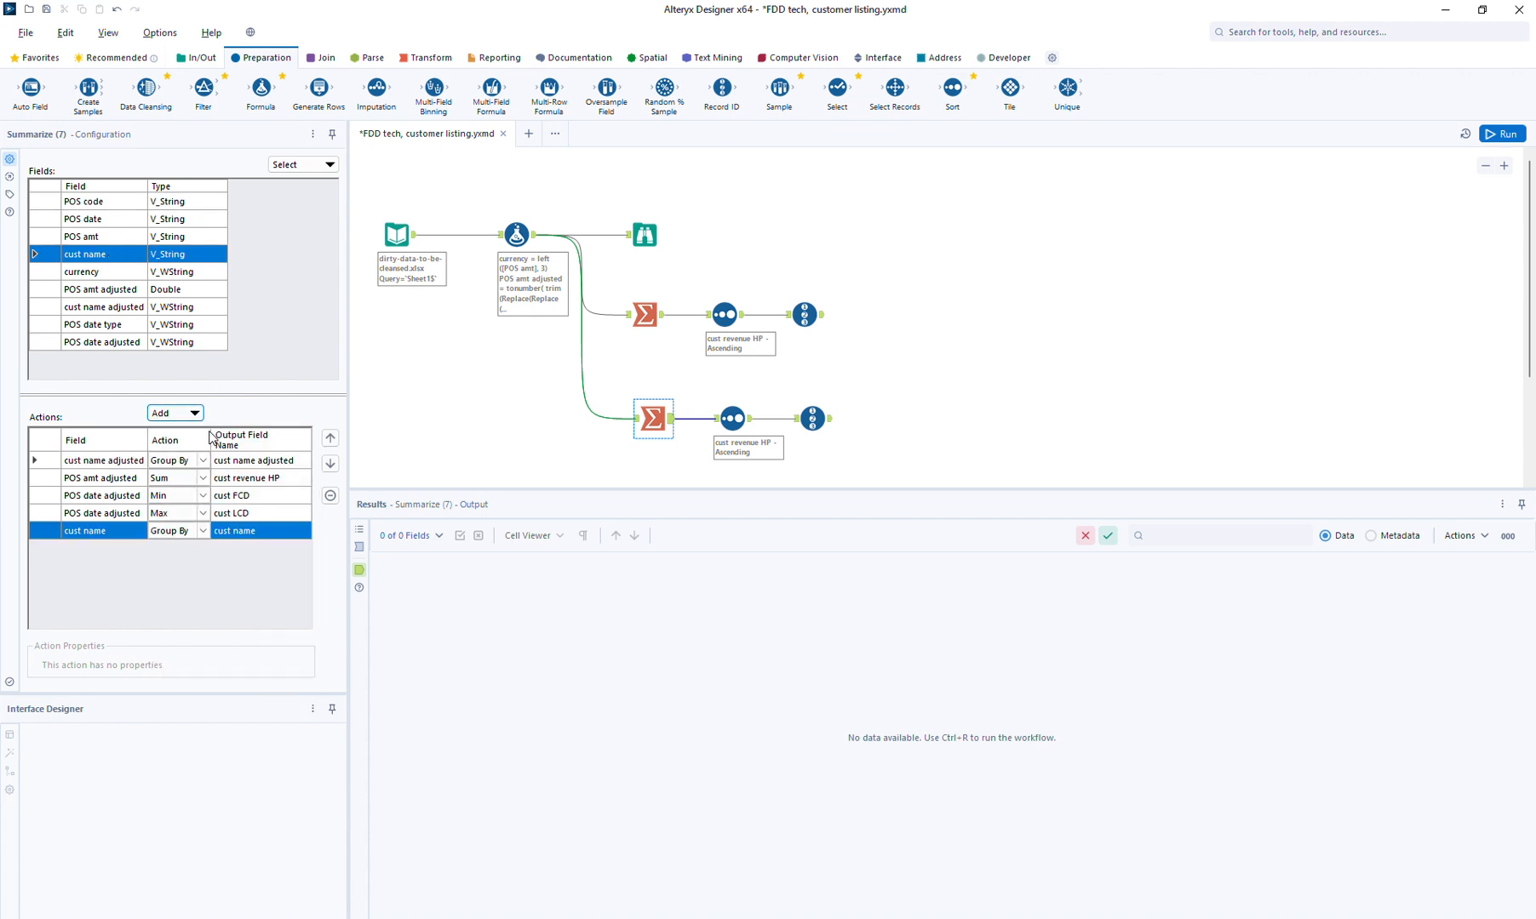
pyautogui.click(331, 437)
pyautogui.click(331, 437)
pyautogui.click(330, 438)
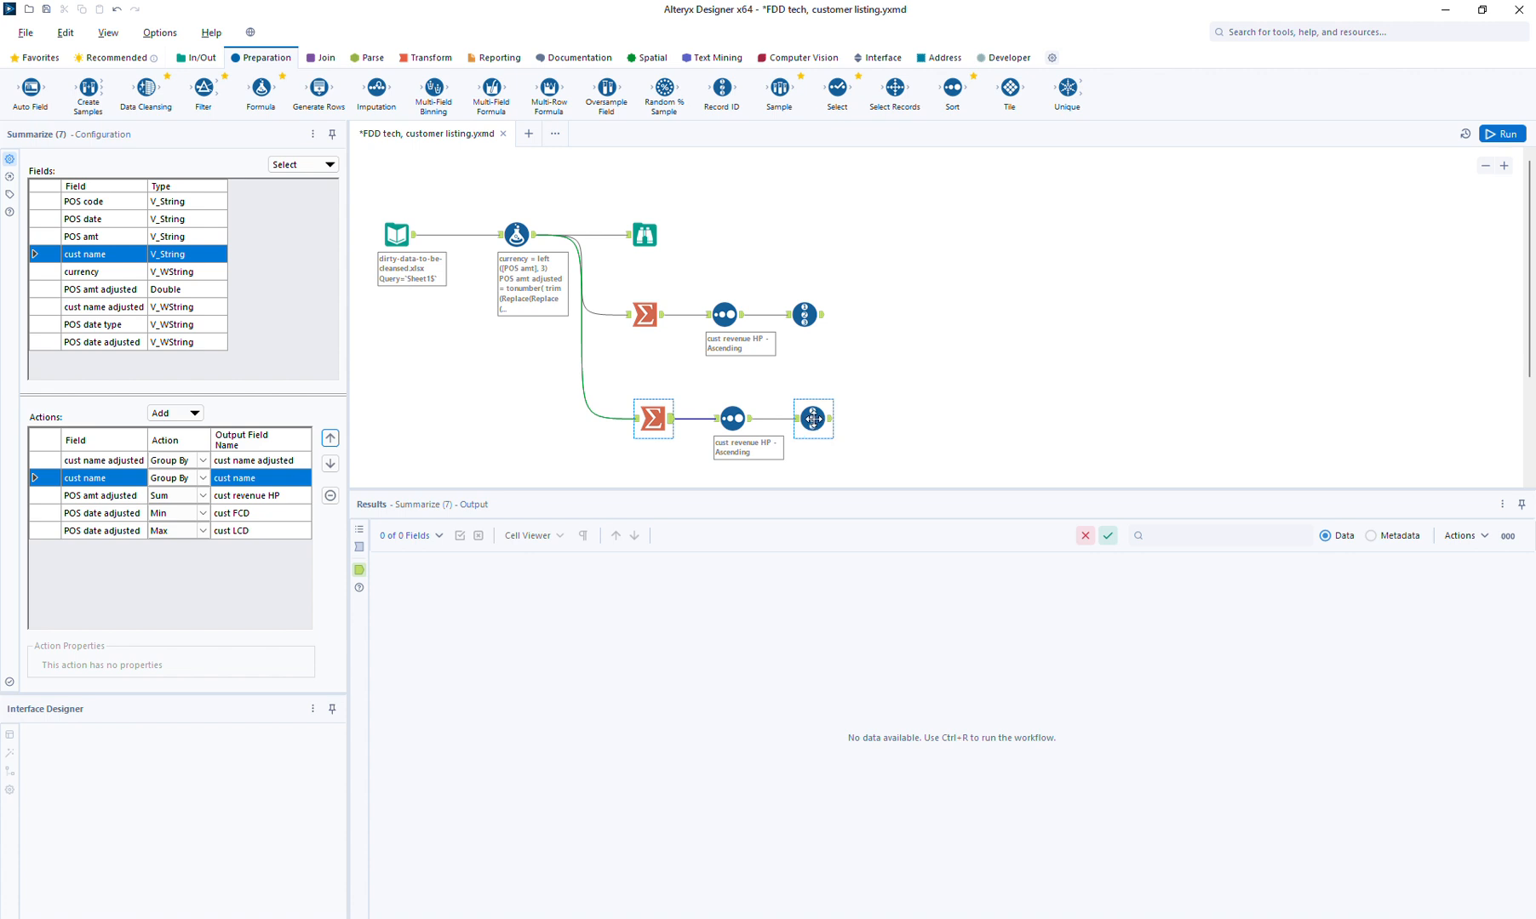
# Run the workflow and compare the two Record ID outputs, checking the Asian Sdn Bhd rows in the duplicated branch.
pyautogui.click(1504, 135)
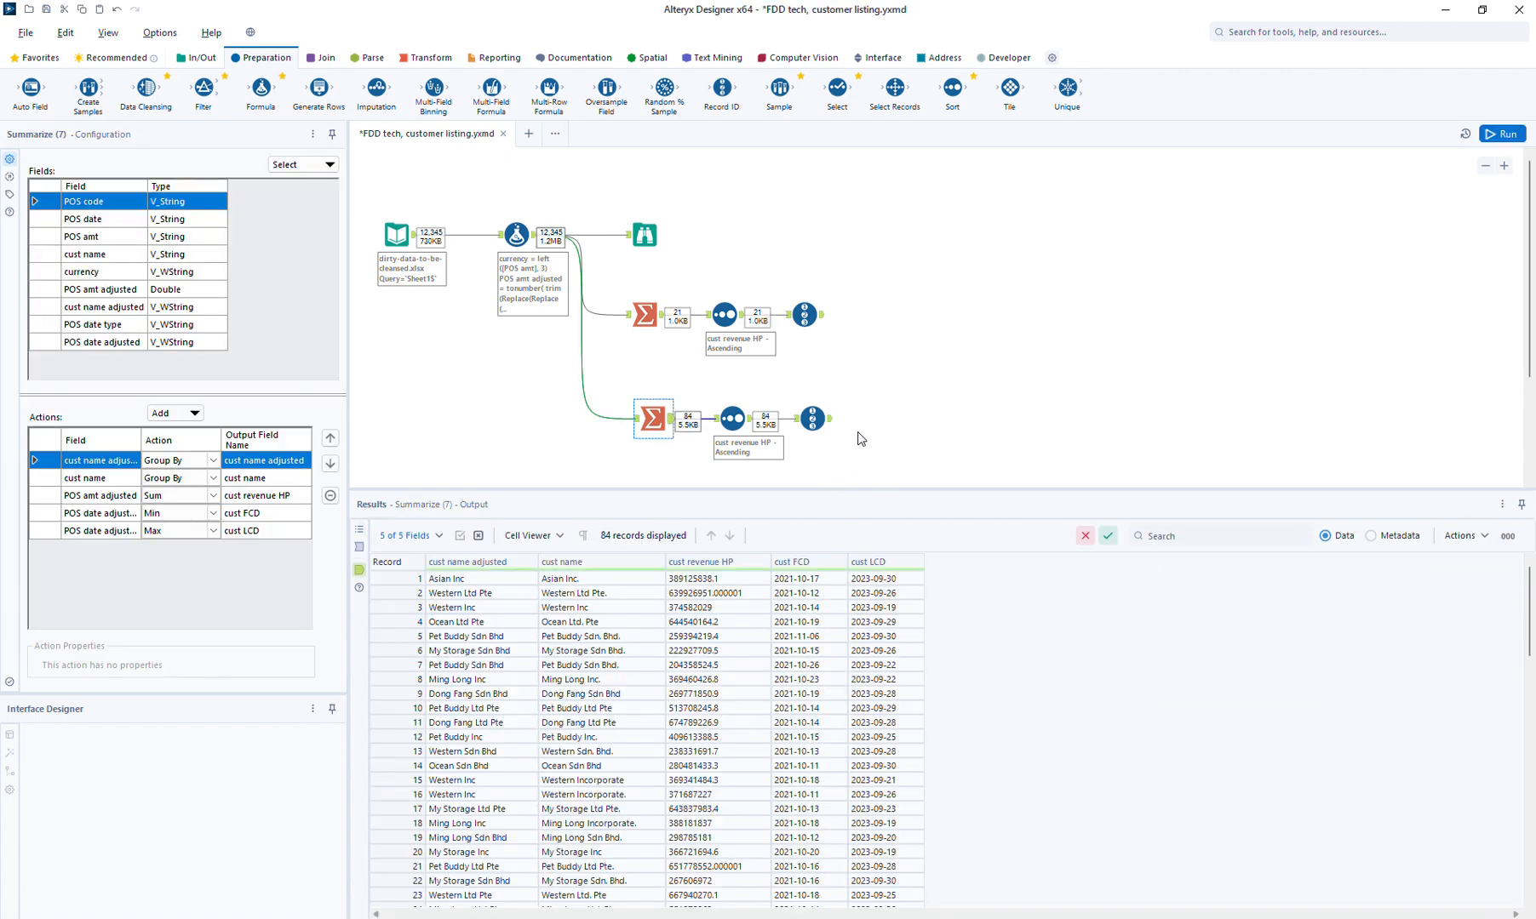
pyautogui.click(829, 423)
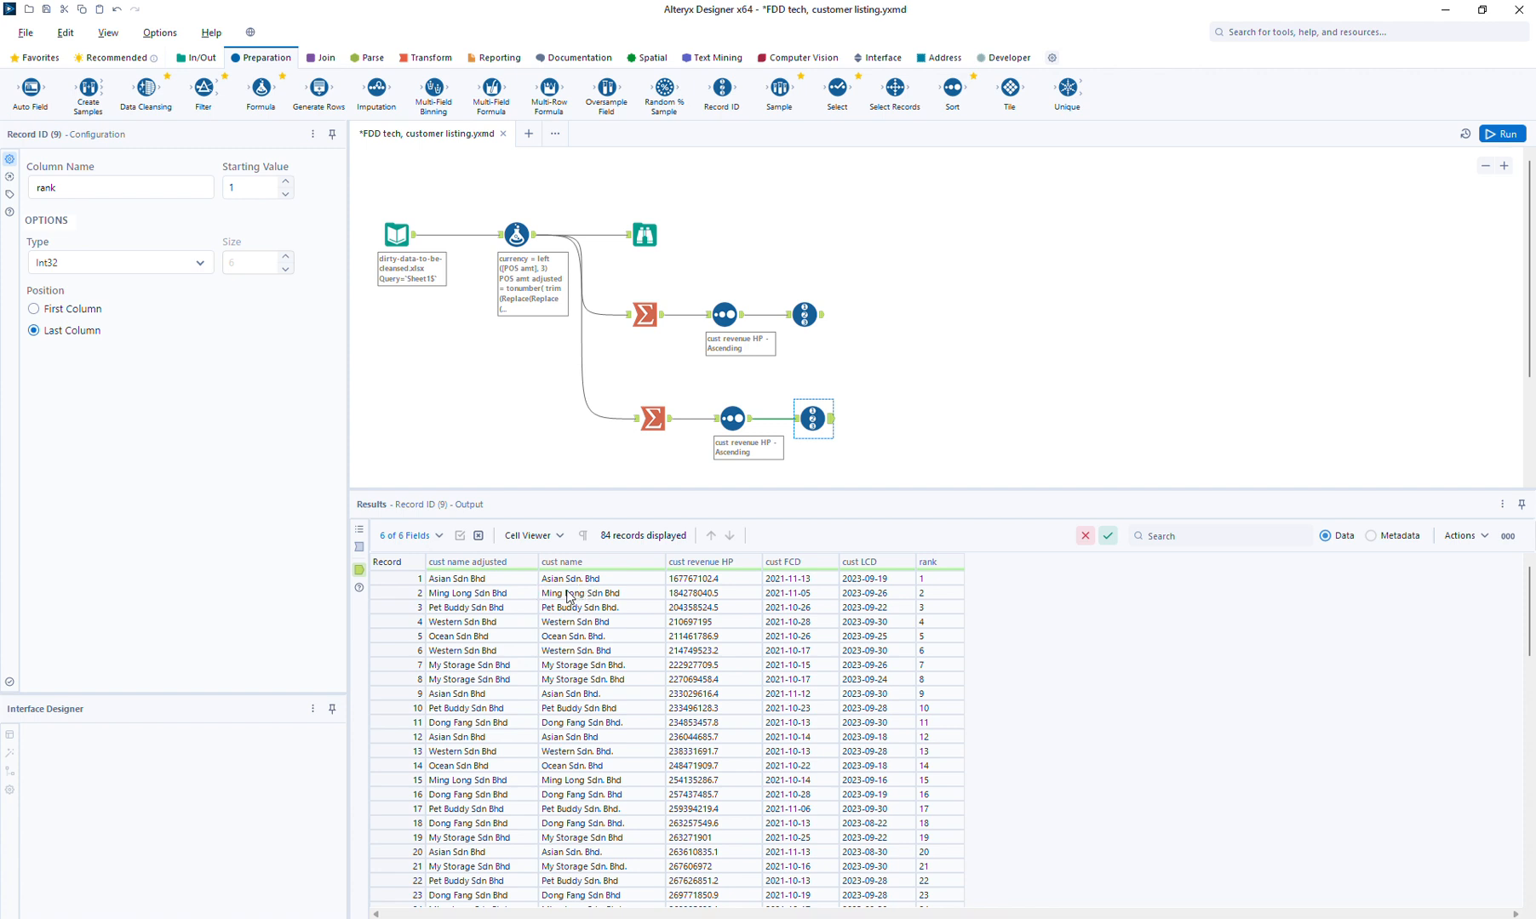
pyautogui.click(820, 324)
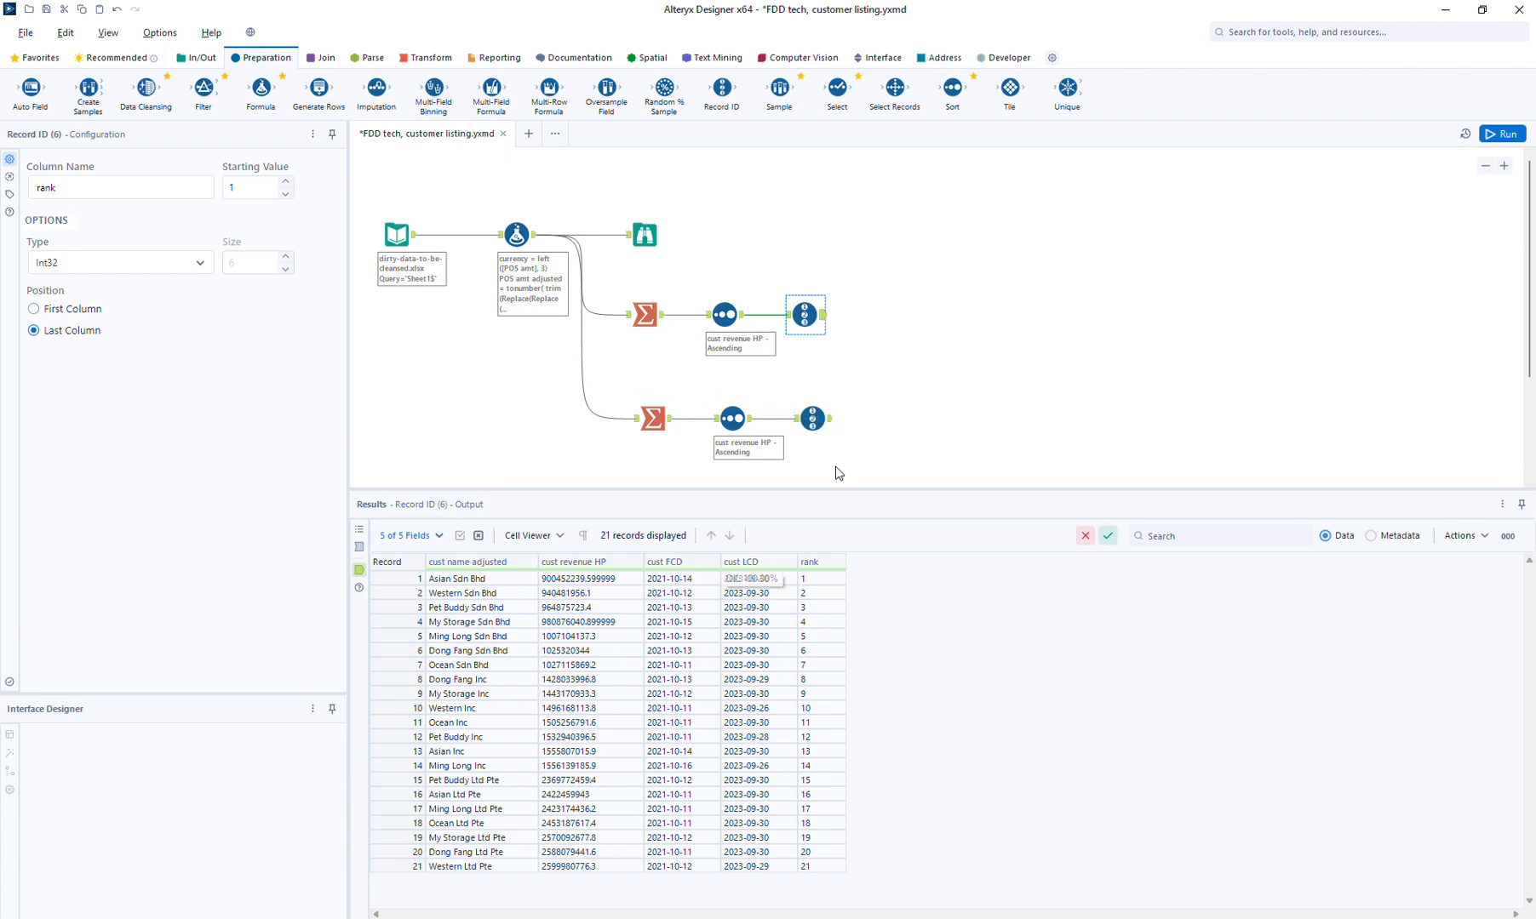
pyautogui.click(832, 426)
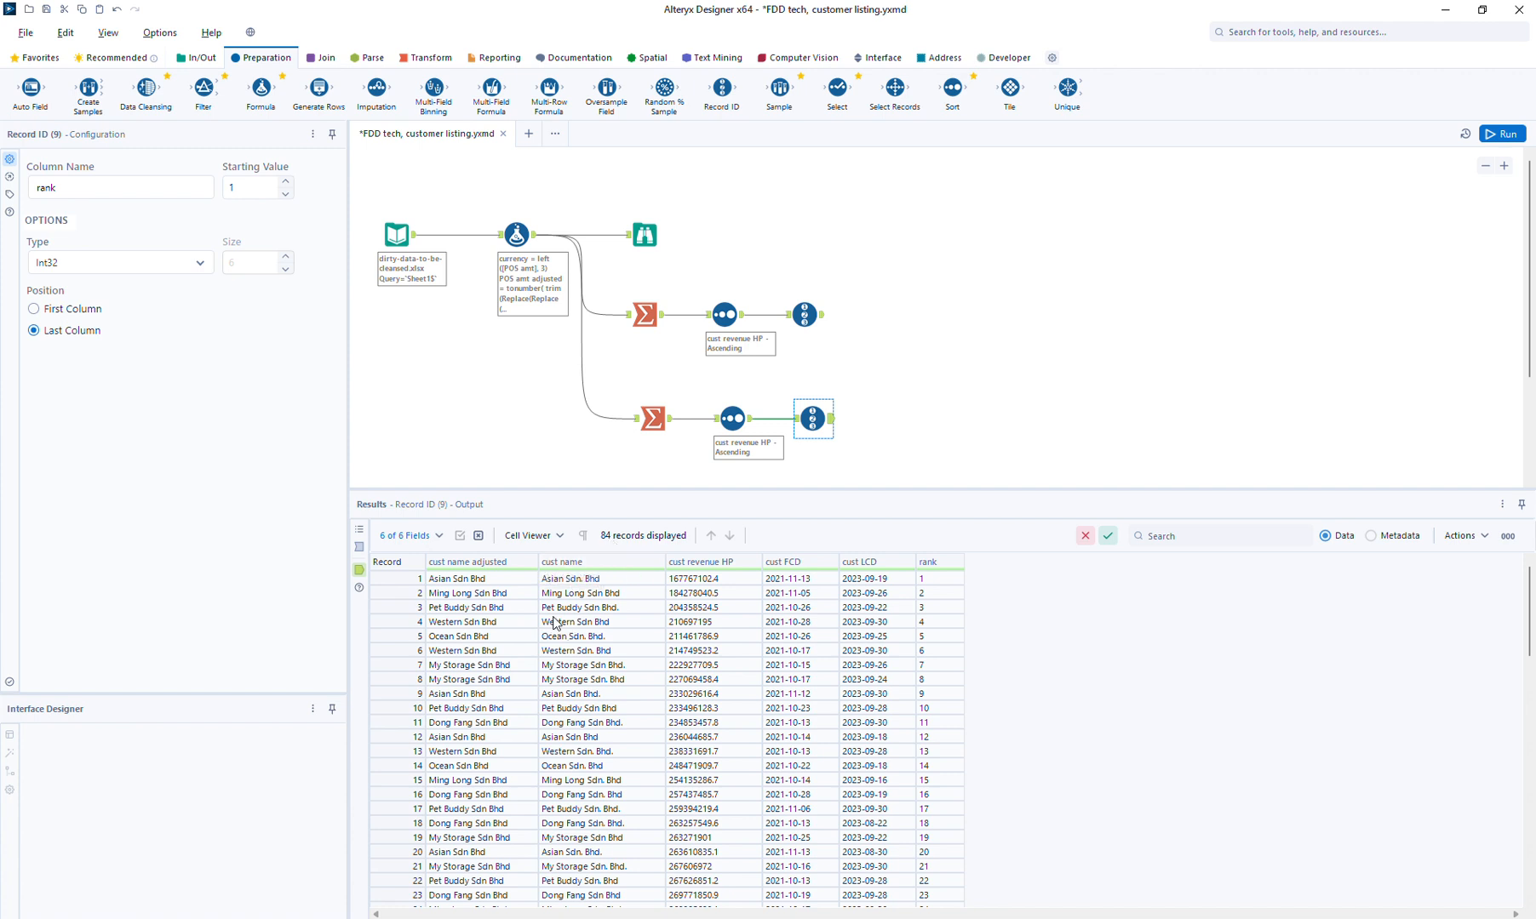
pyautogui.click(468, 581)
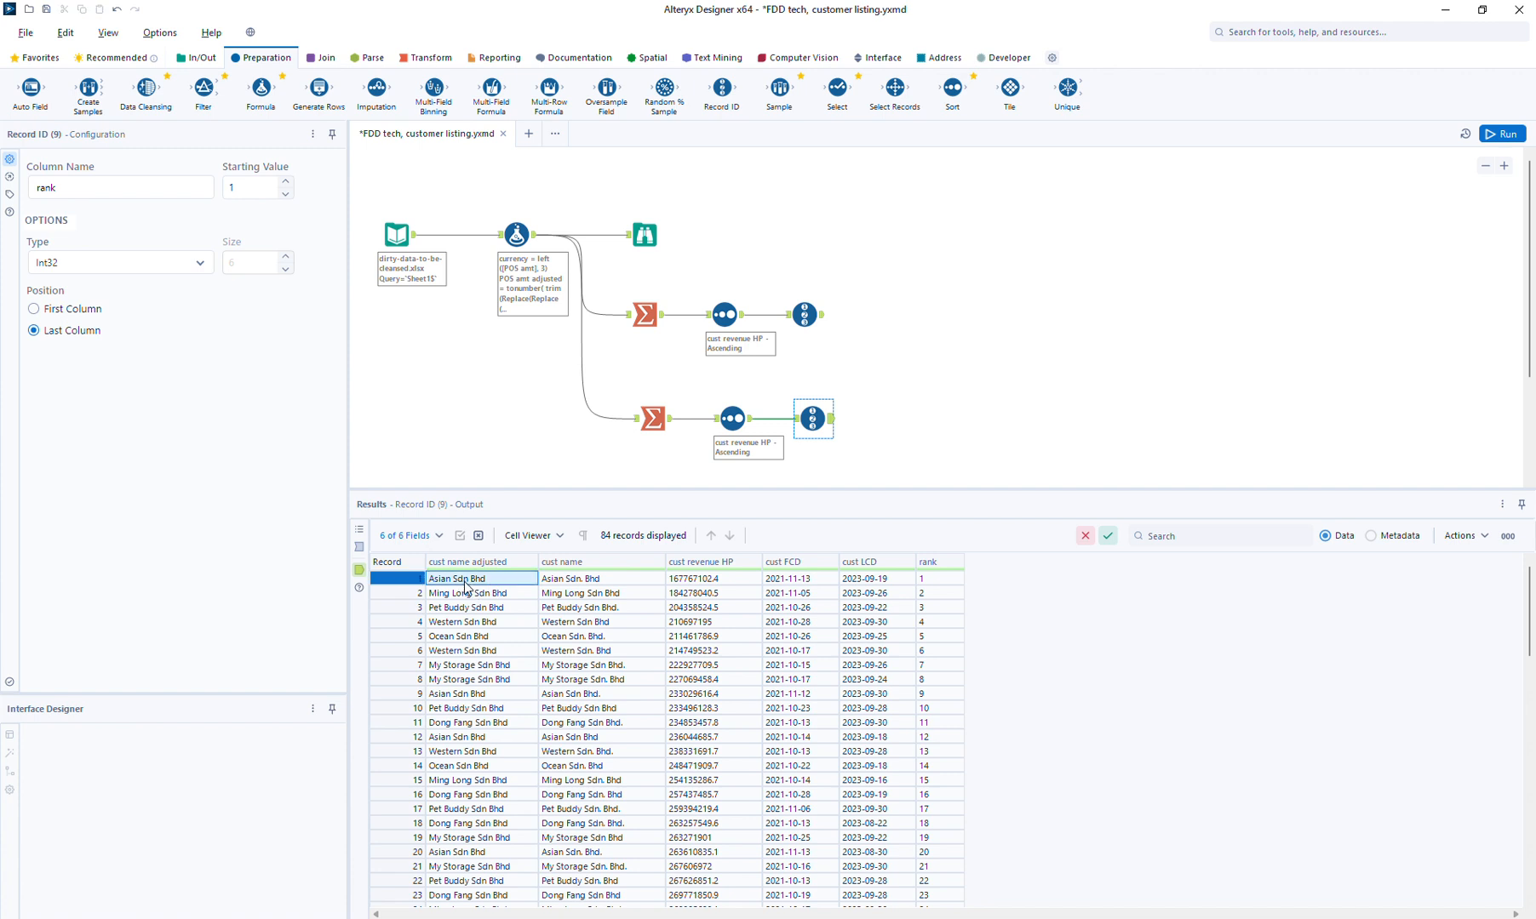
pyautogui.click(500, 695)
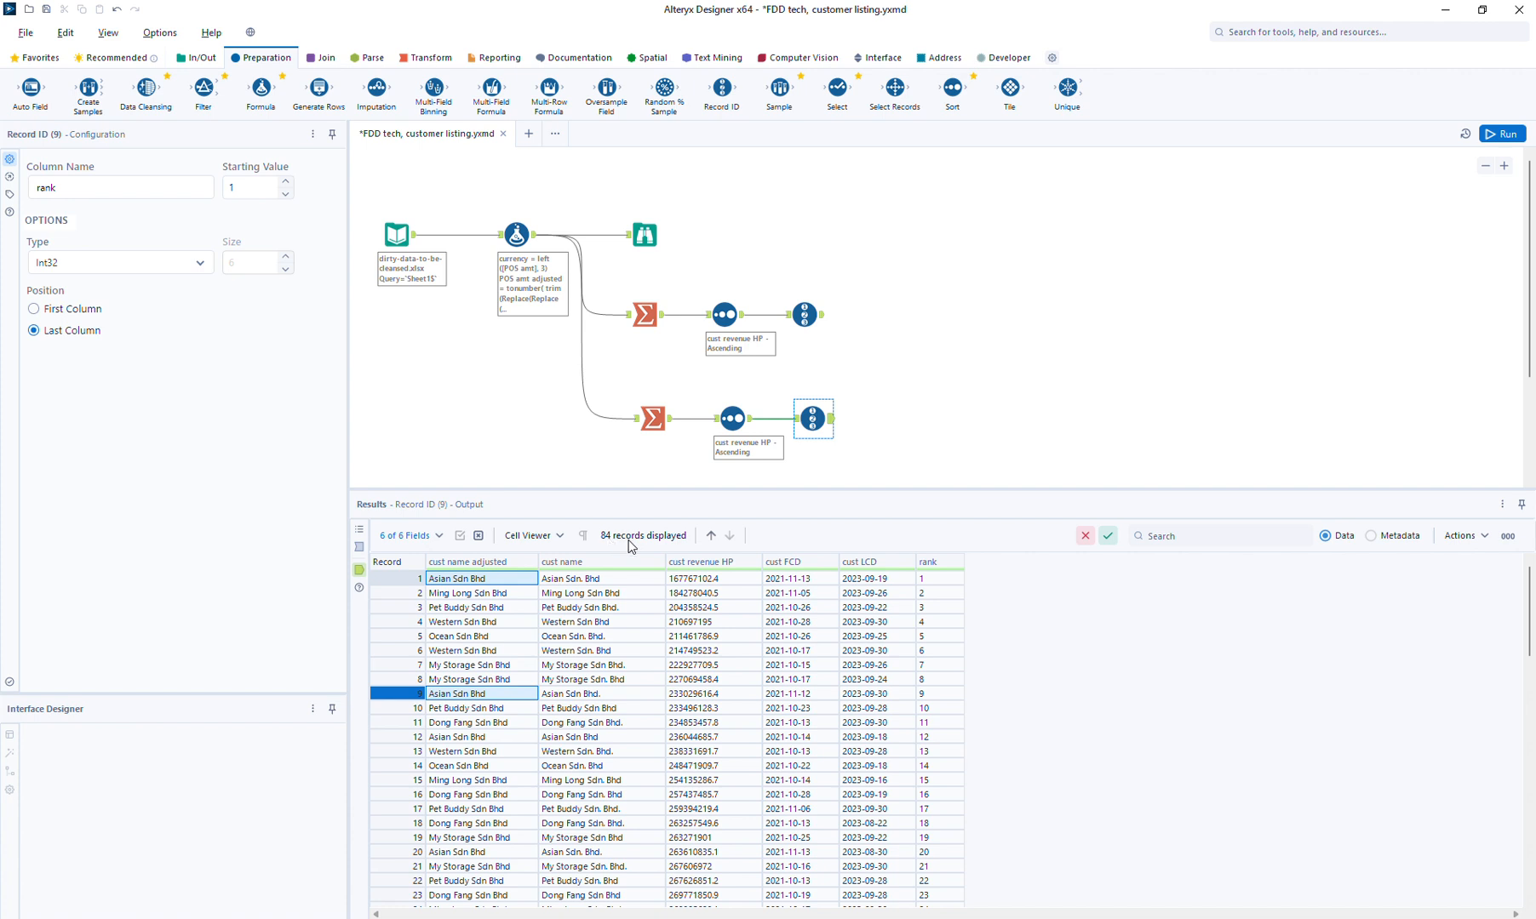
pyautogui.click(832, 429)
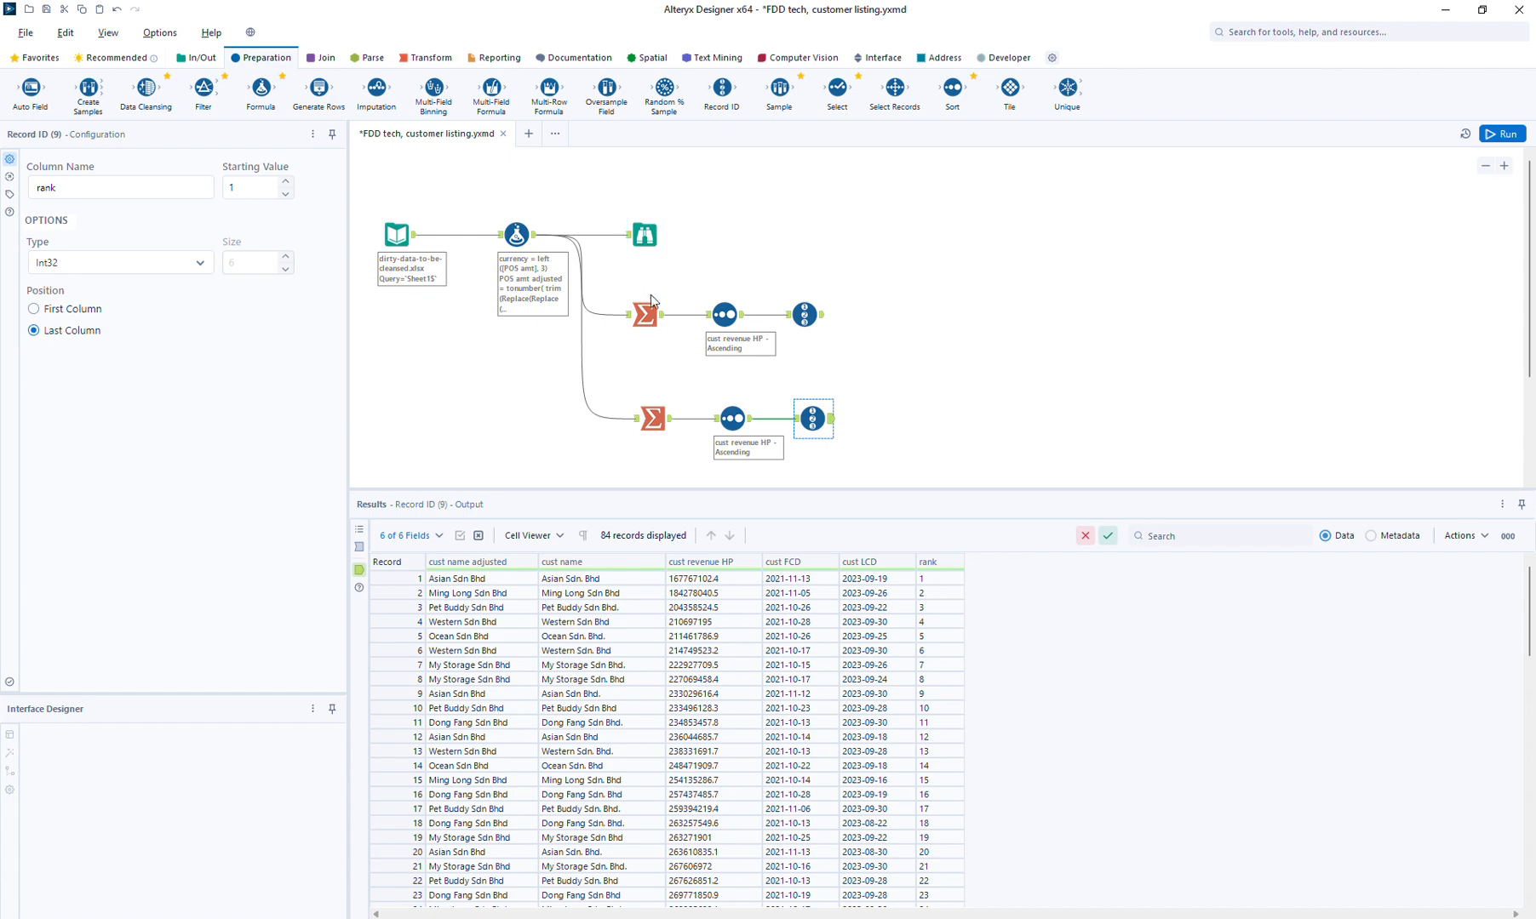
# Compare the original branch's ranked customer summary with the detailed records in the Browse tool.
pyautogui.click(807, 316)
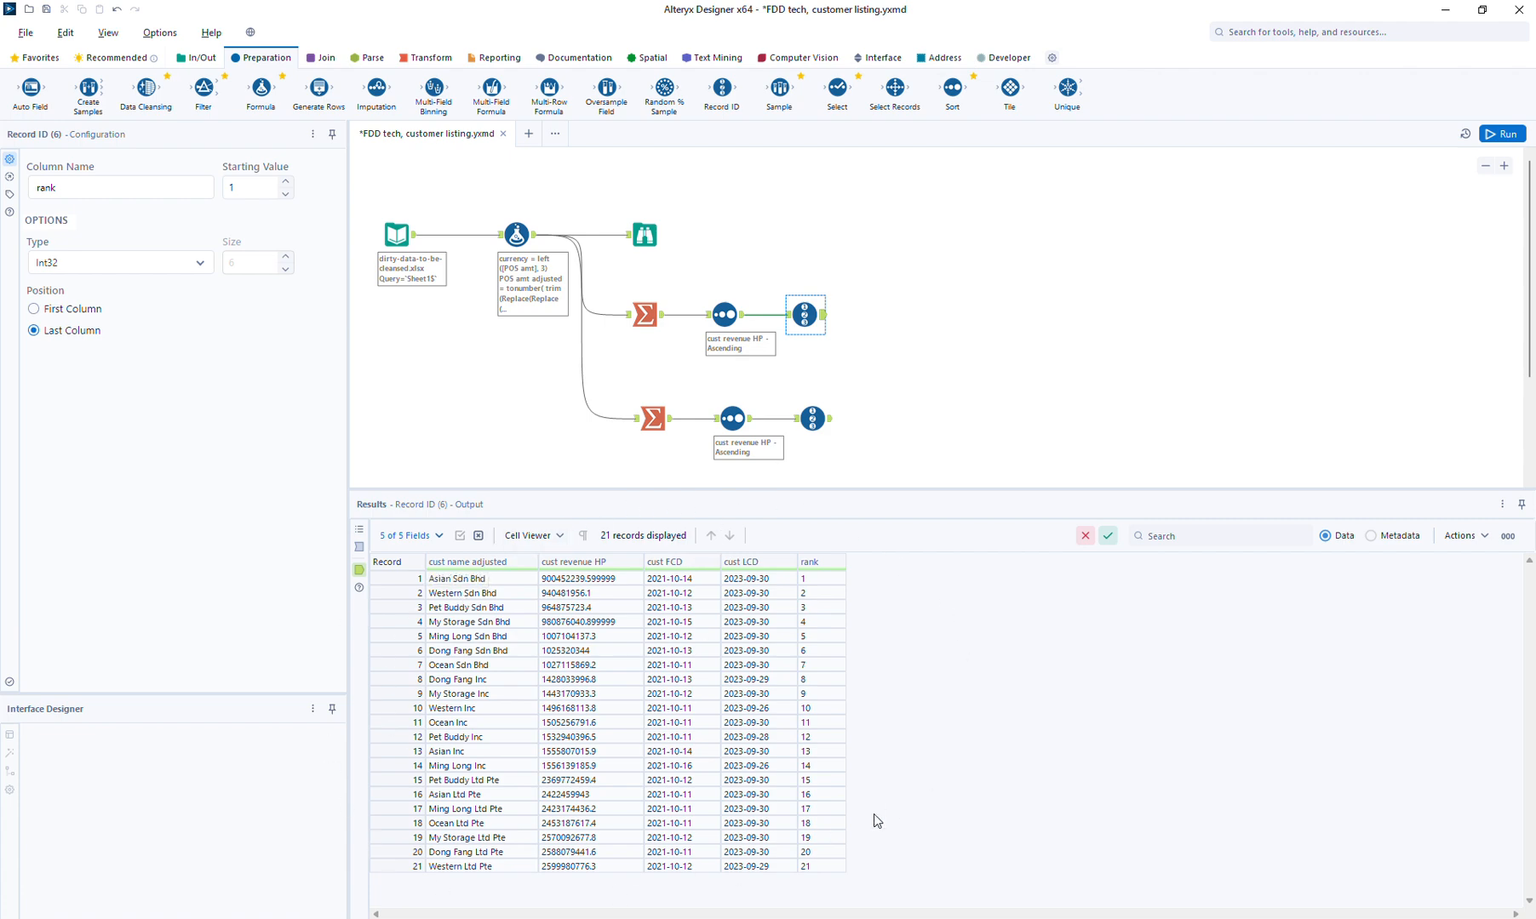
pyautogui.click(636, 227)
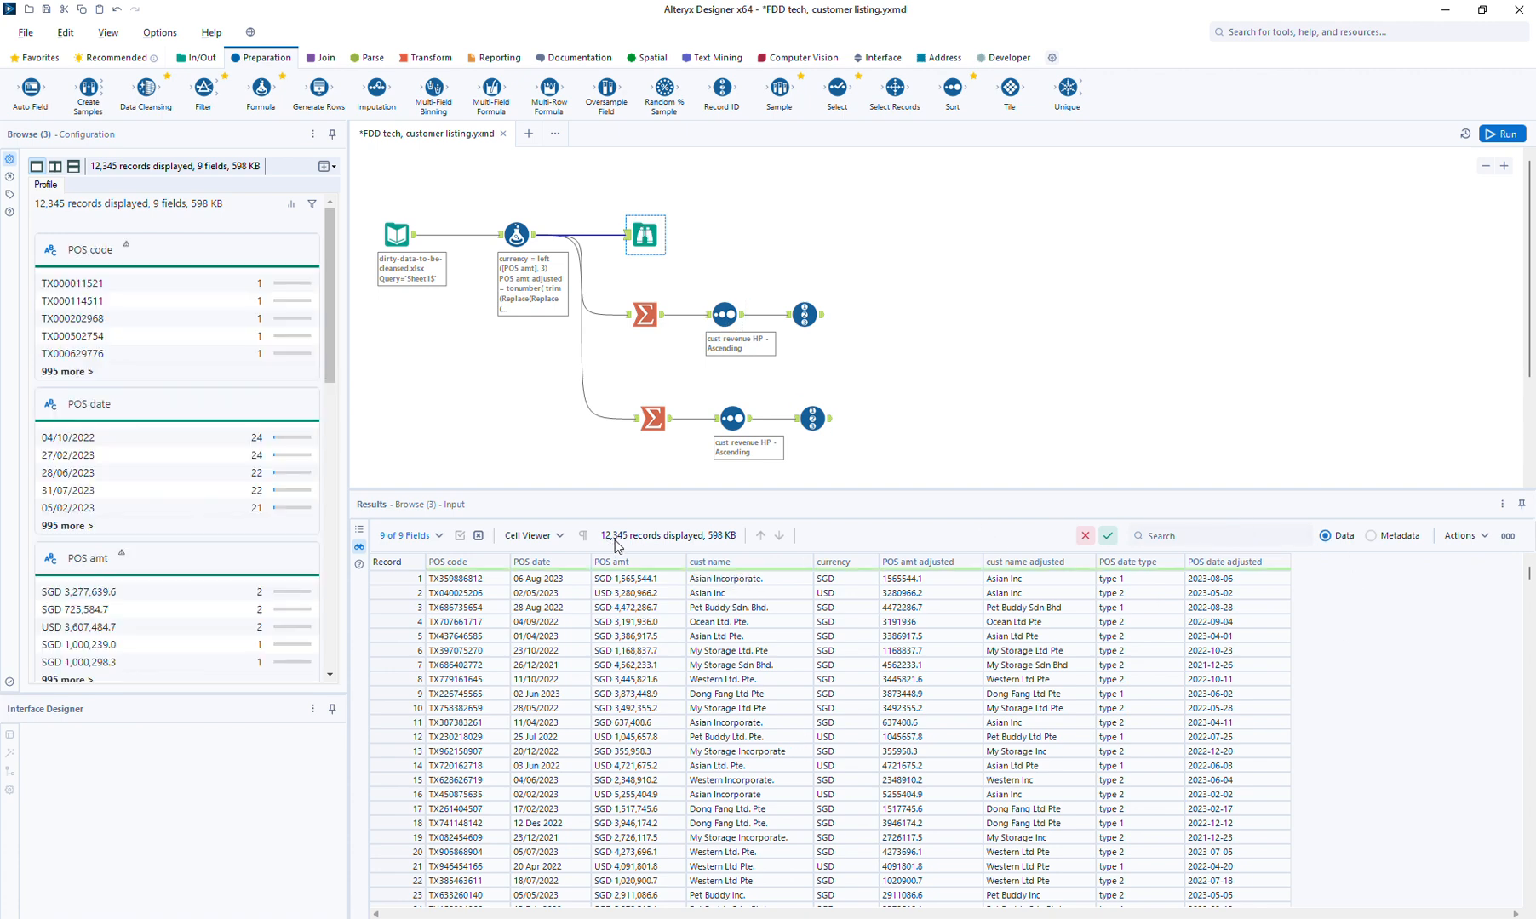
pyautogui.click(819, 319)
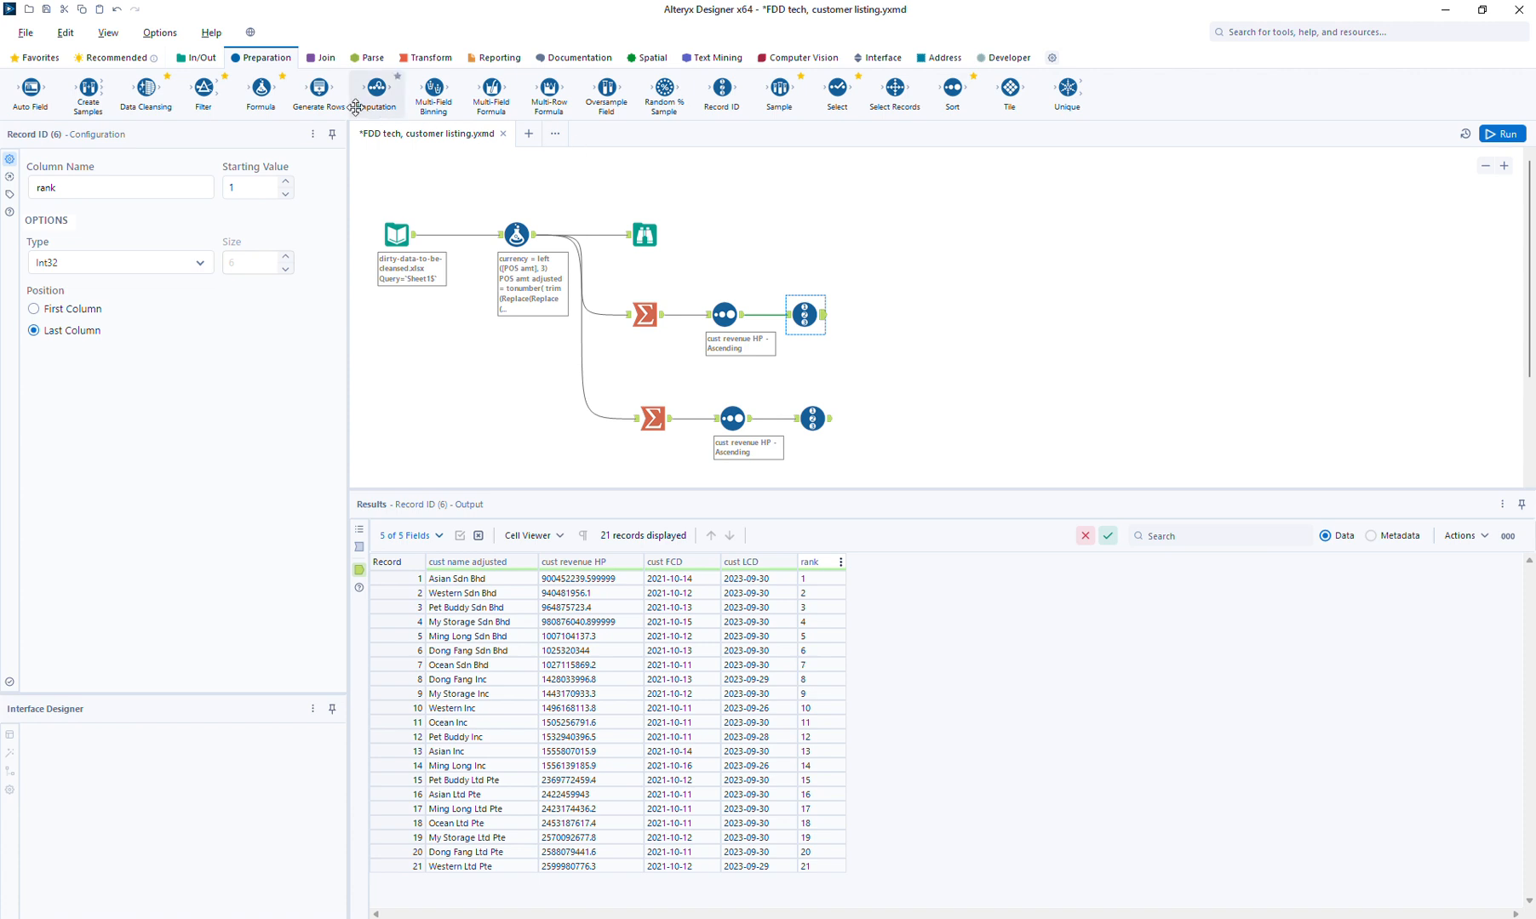
# Add a Formula tool after the original Record ID tool and create a new output column named cust top5.
pyautogui.moveTo(273, 89); pyautogui.dragTo(885, 316)
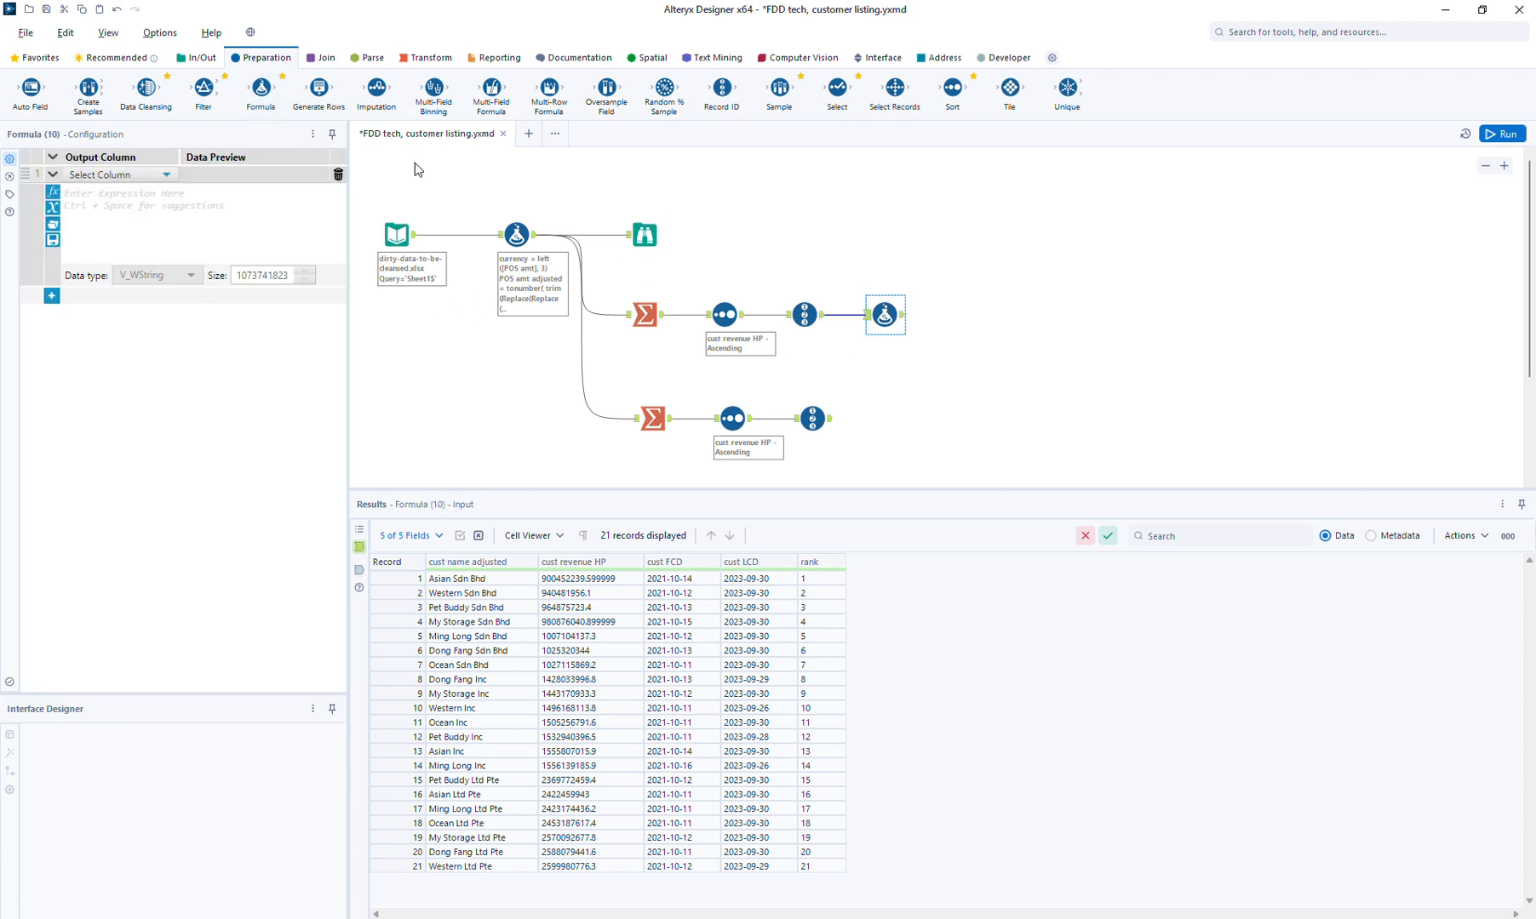
pyautogui.click(134, 177)
pyautogui.click(120, 193)
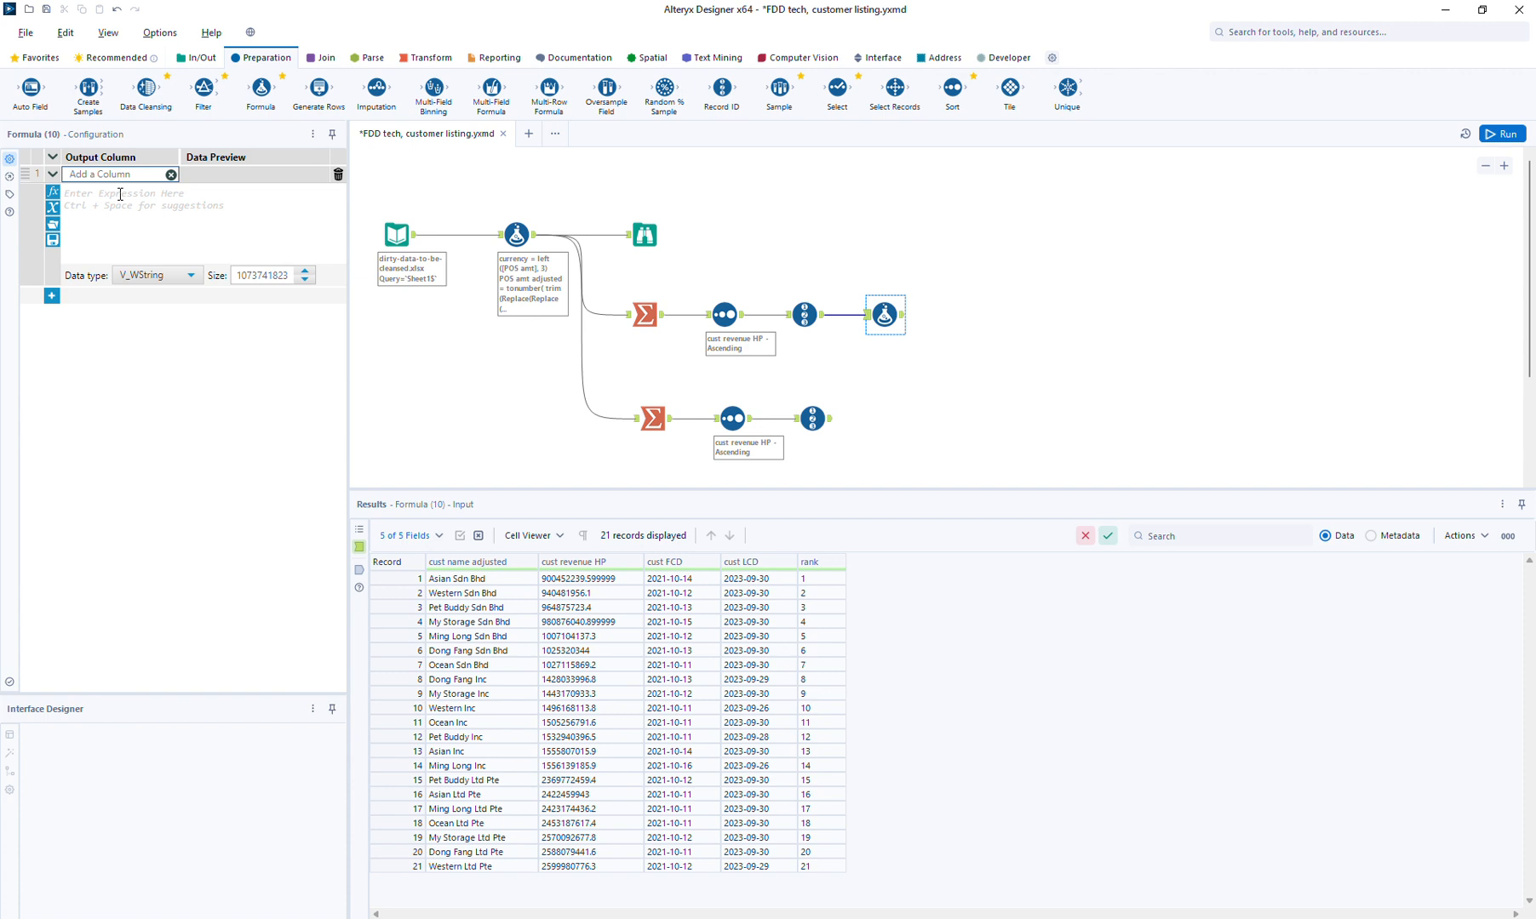
pyautogui.write('t')
pyautogui.write('ust top')
pyautogui.write('5')
# Begin the cust top5 expression with the condition if [rank]<= 5 then.
pyautogui.click(156, 233)
pyautogui.write('1')
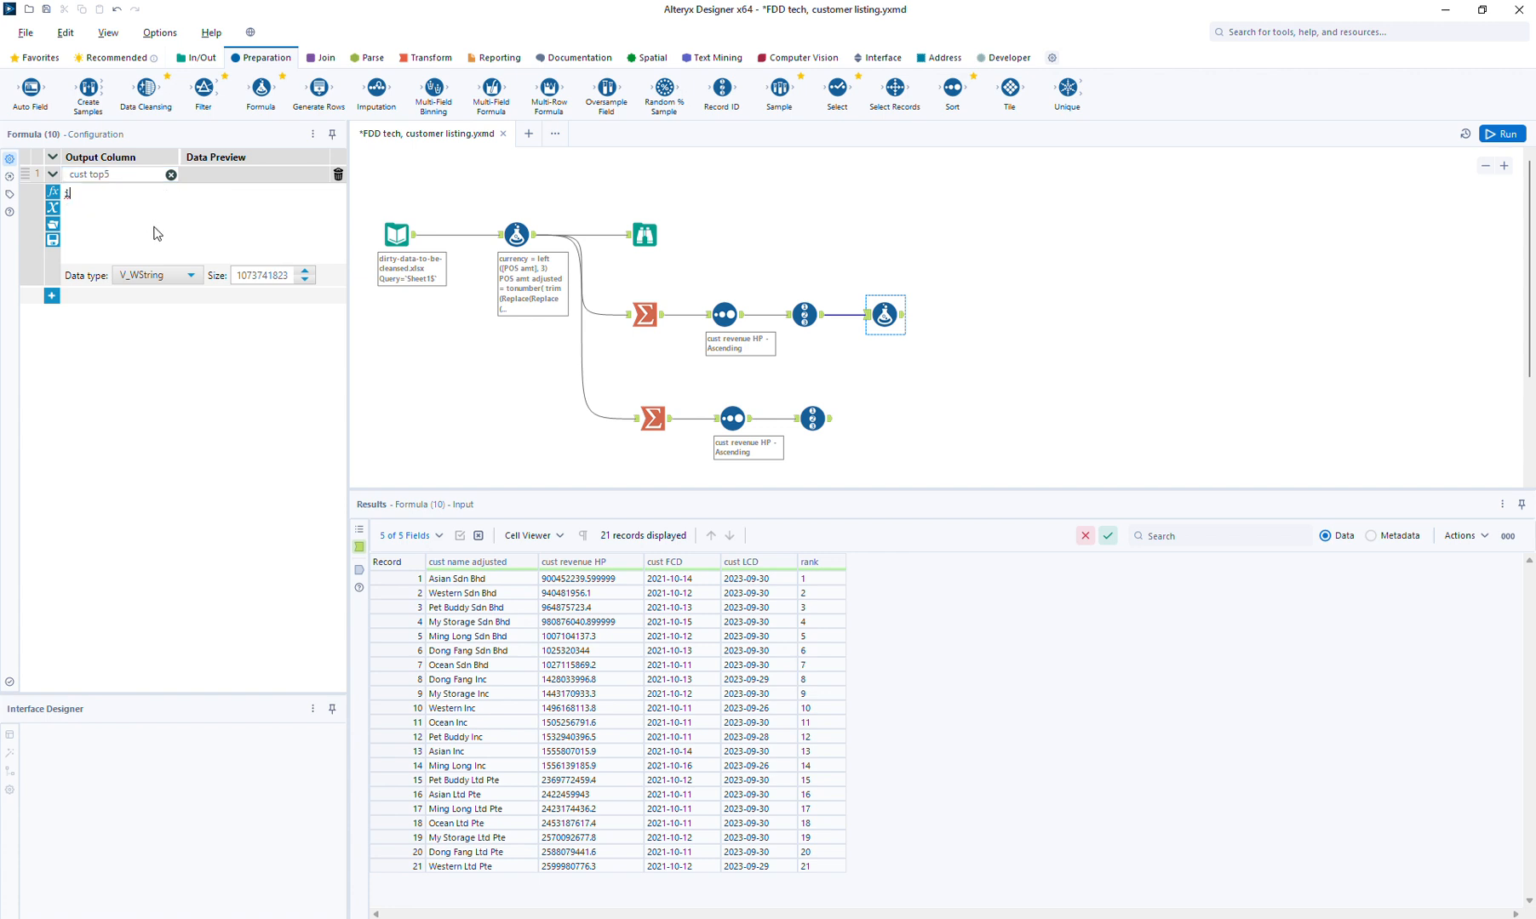
pyautogui.write('f [')
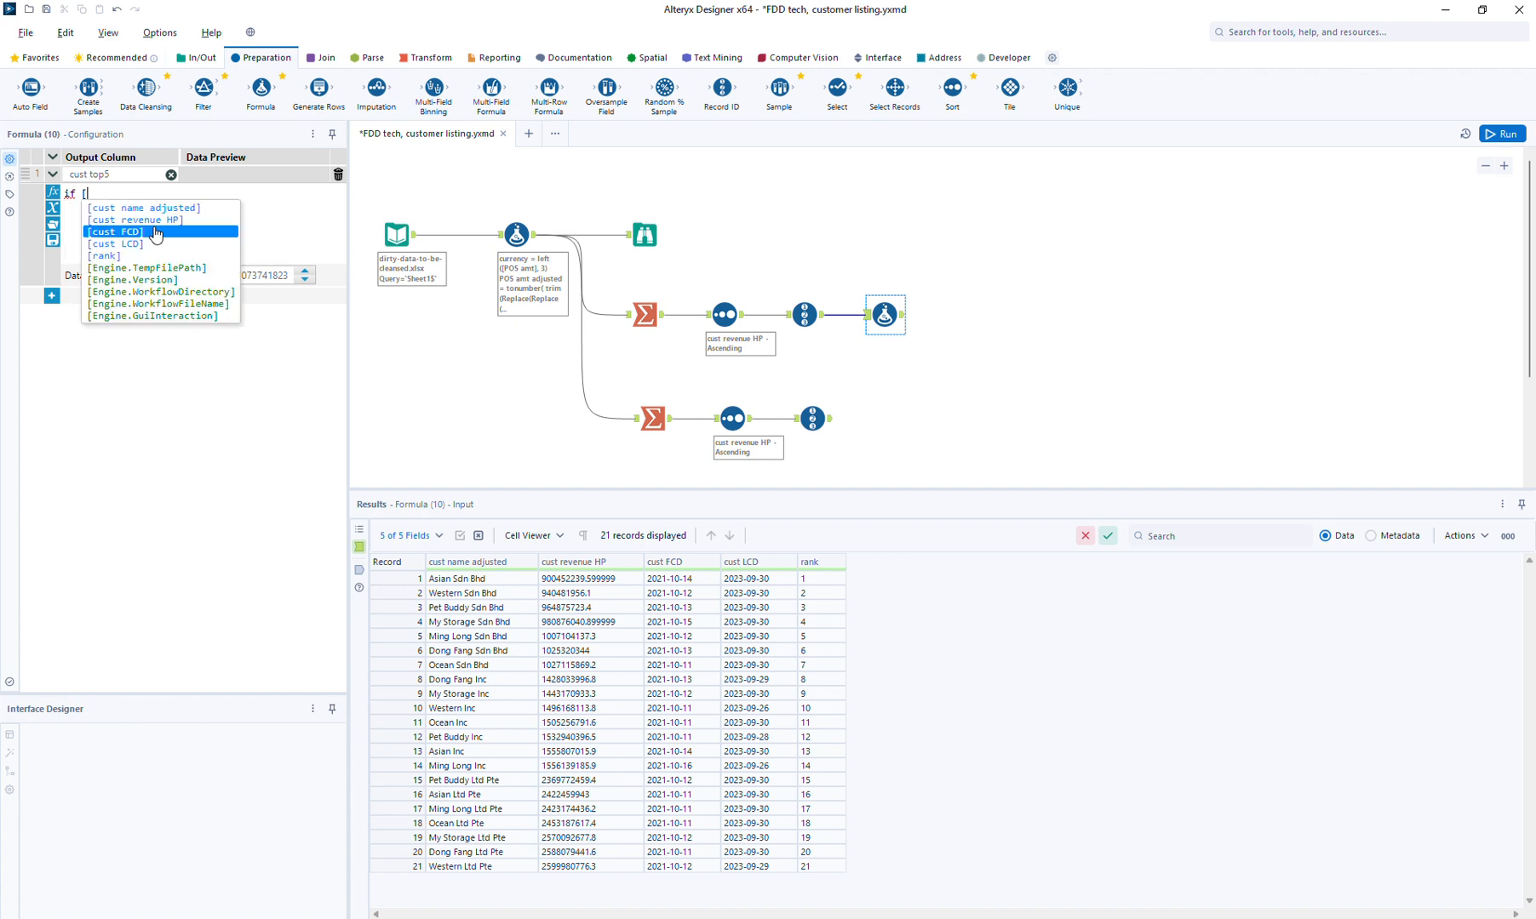
pyautogui.write('rank]<=')
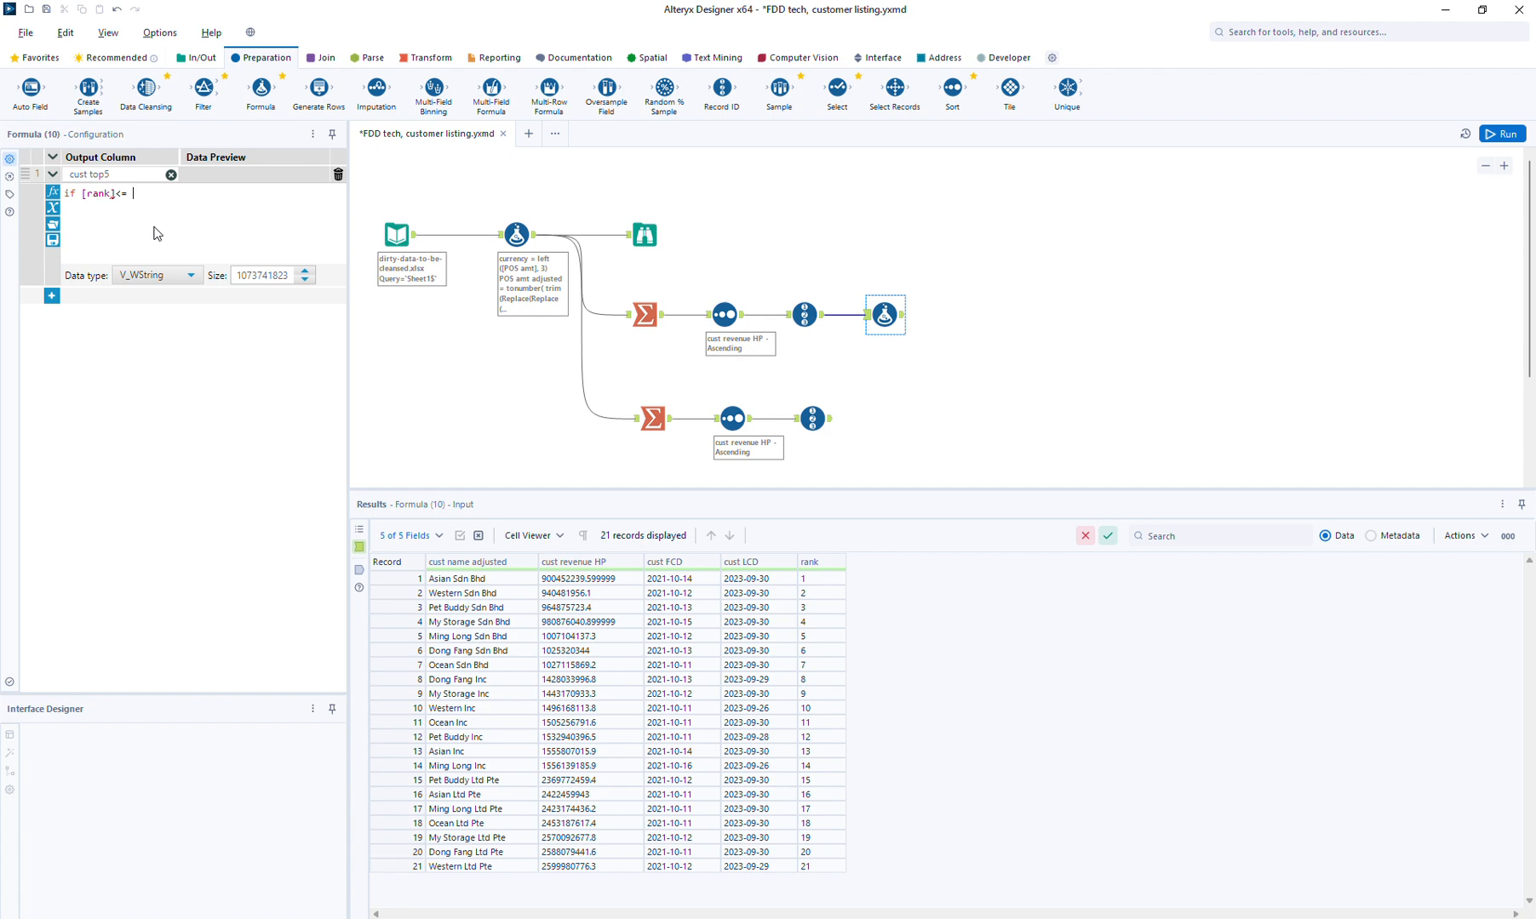
pyautogui.write(' 5 the')
pyautogui.write('n ')
pyautogui.write('[')
pyautogui.press('BackSpace')
pyautogui.press('BackSpace')
pyautogui.press('Return')
# Complete the expression with tostring([rank]) + " " + [cust name adjusted] else "Others" endif, and run the workflow to check the Formula output.
pyautogui.write('tostri')
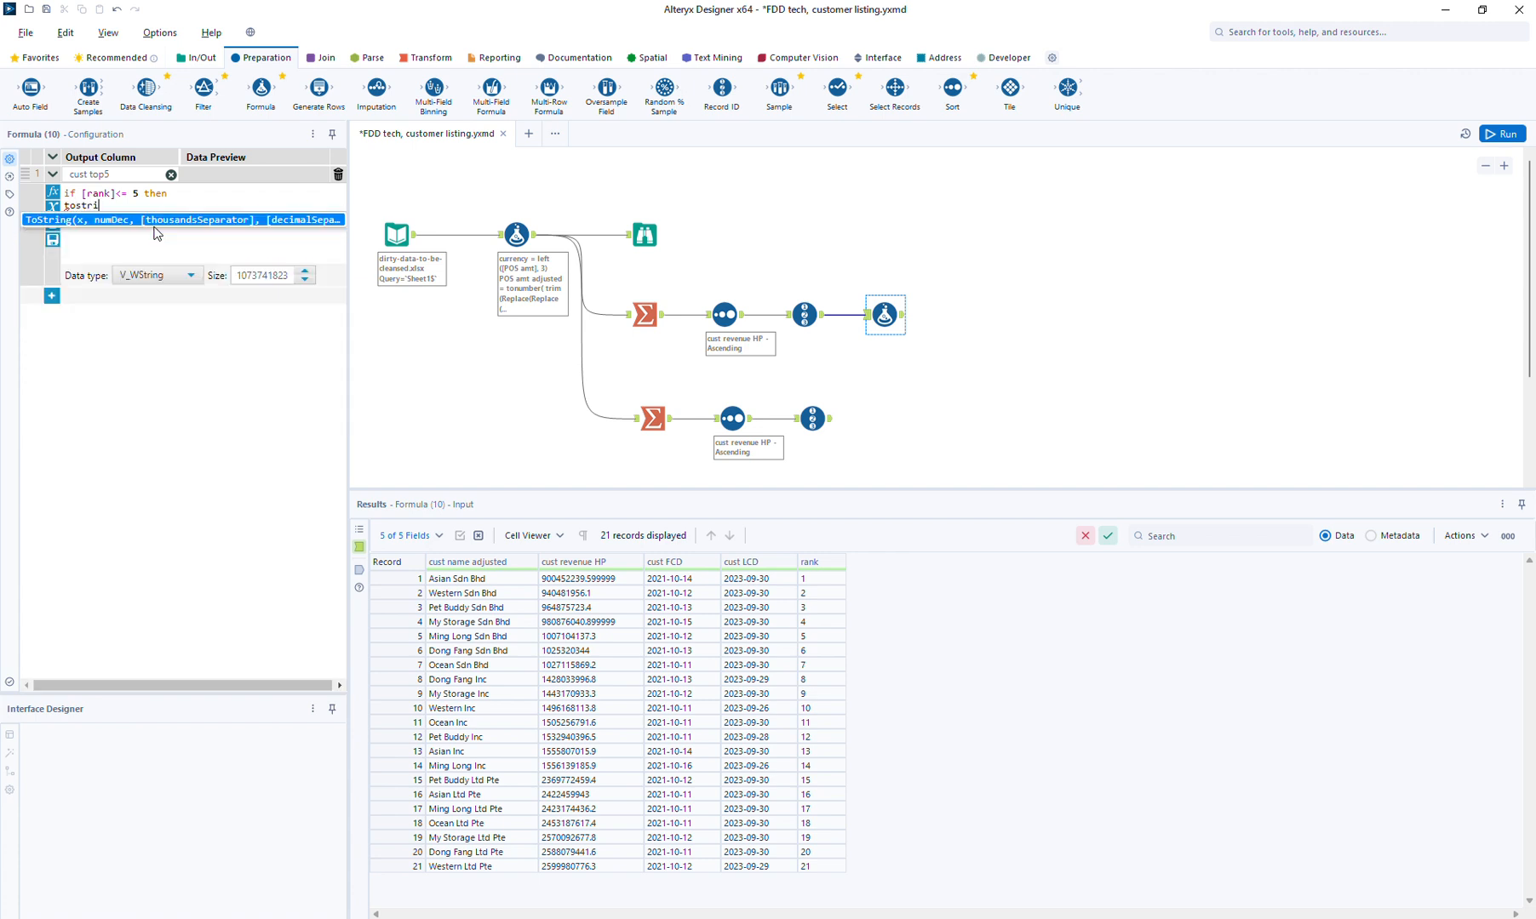
pyautogui.write('ng([r')
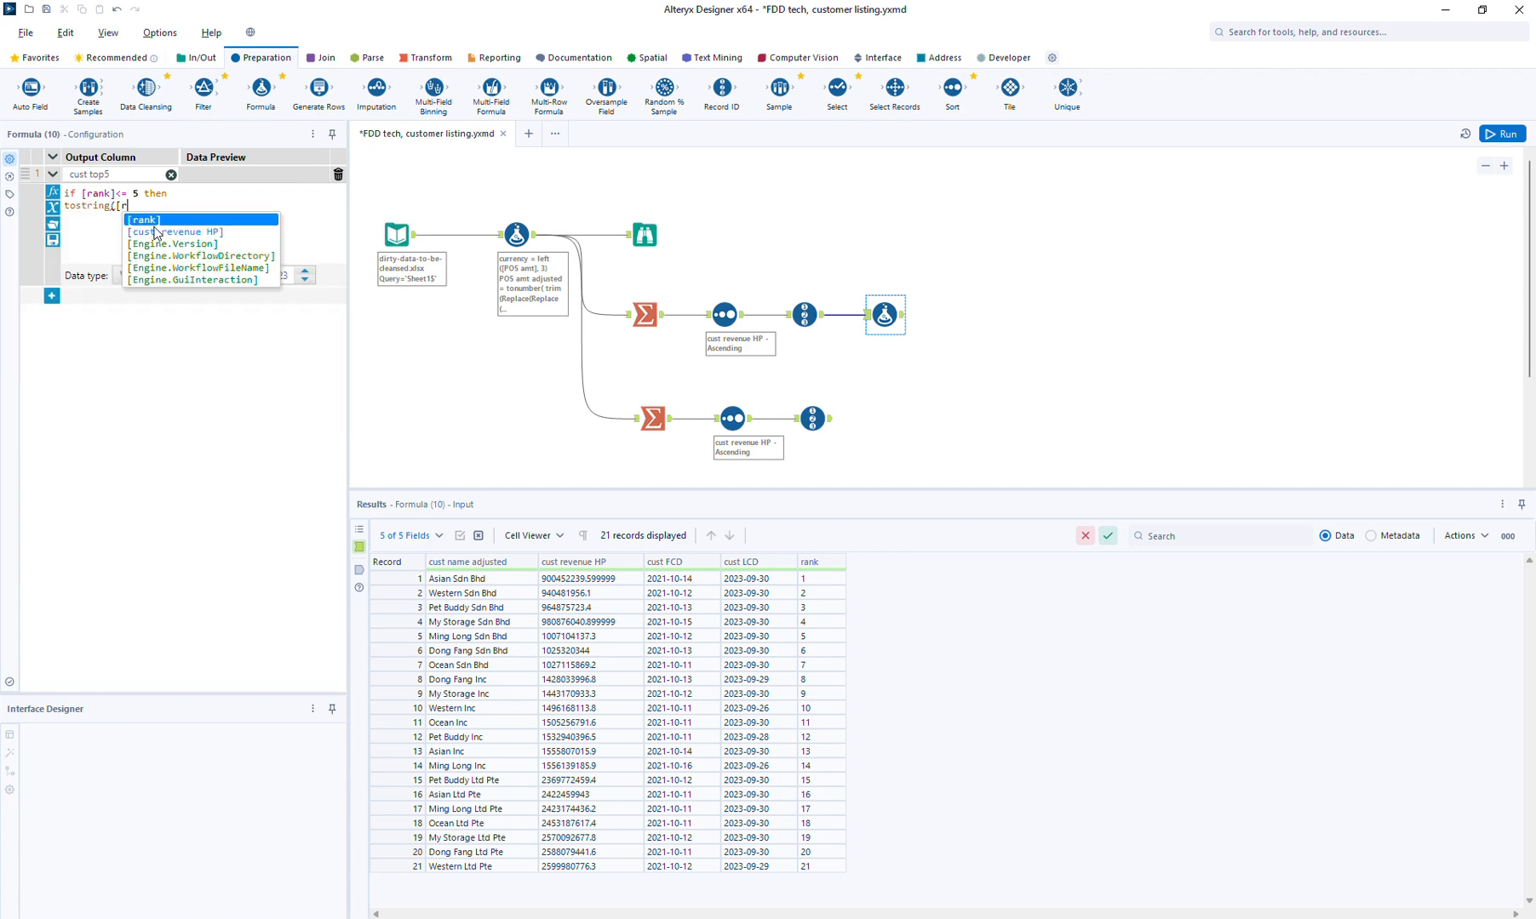
pyautogui.write('ank]) +')
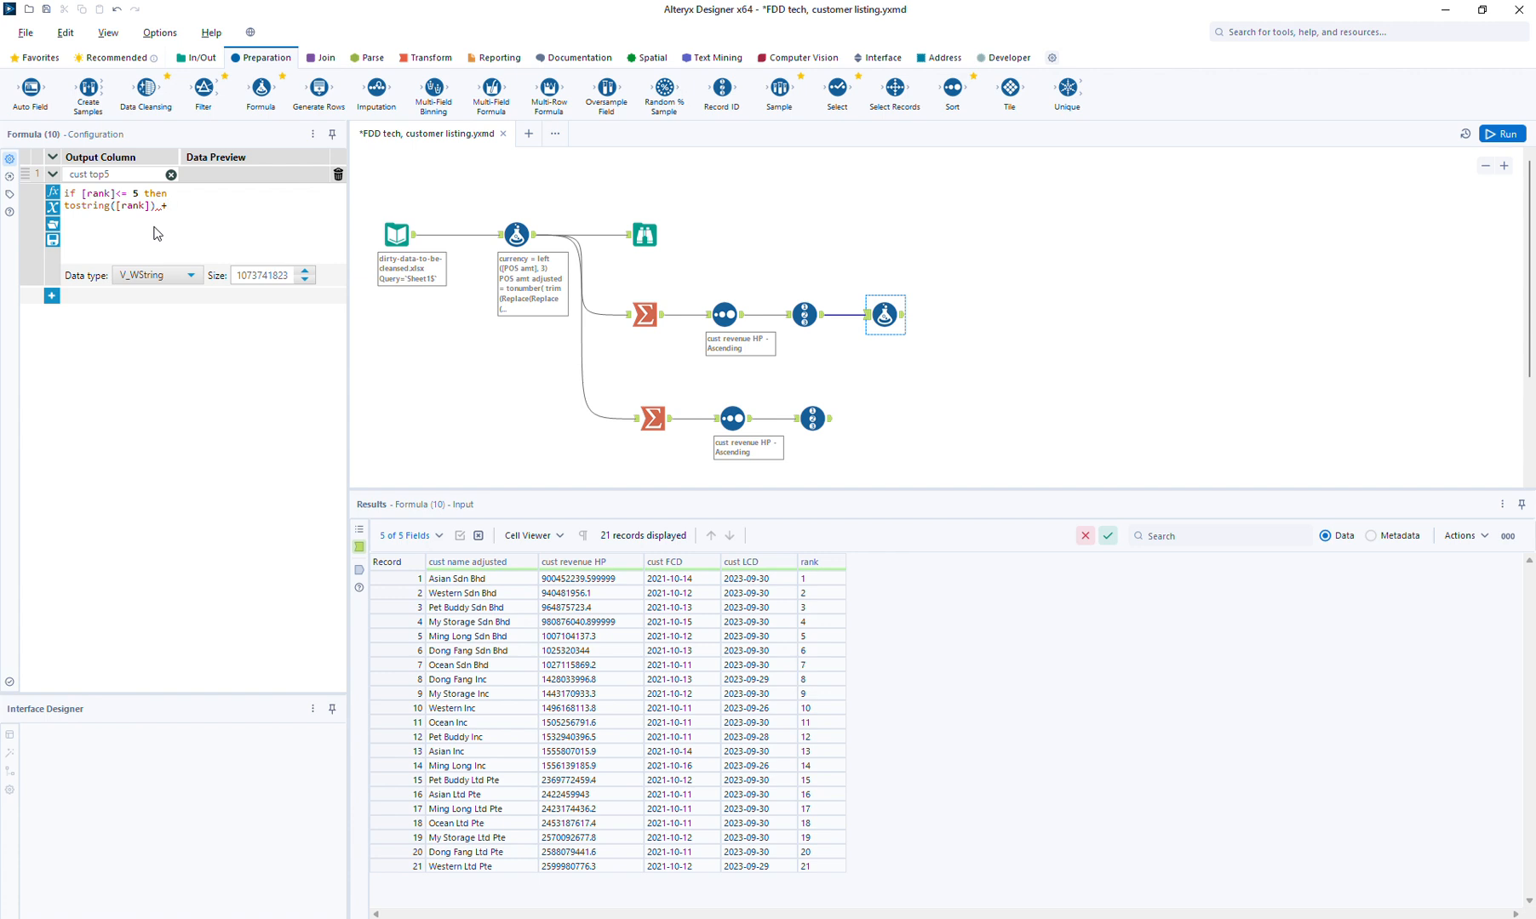
pyautogui.write(' " " + [c')
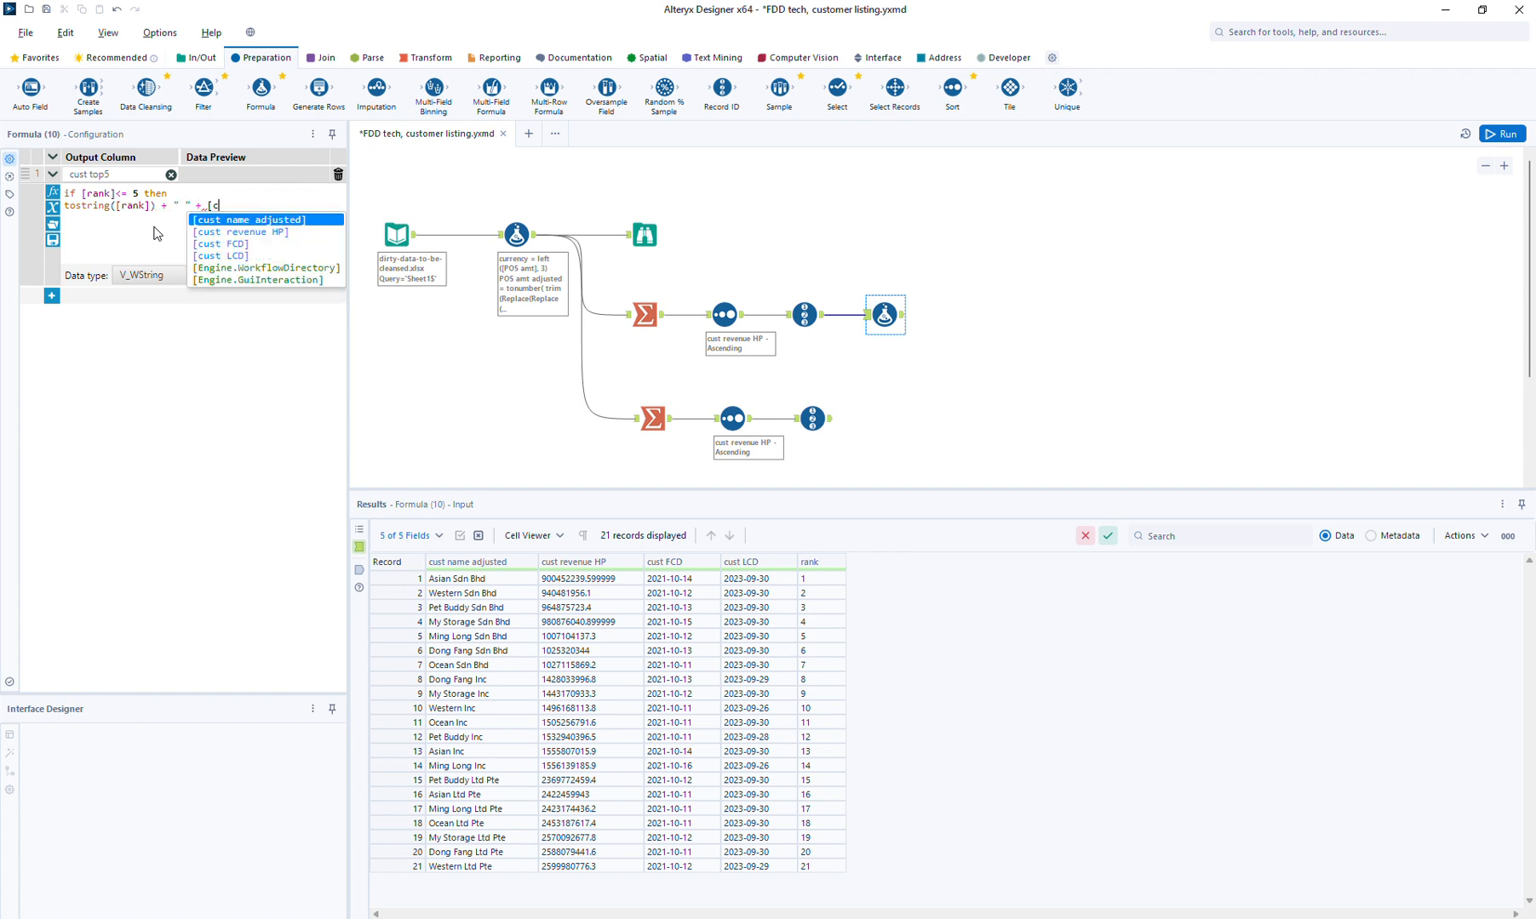
pyautogui.press('Return')
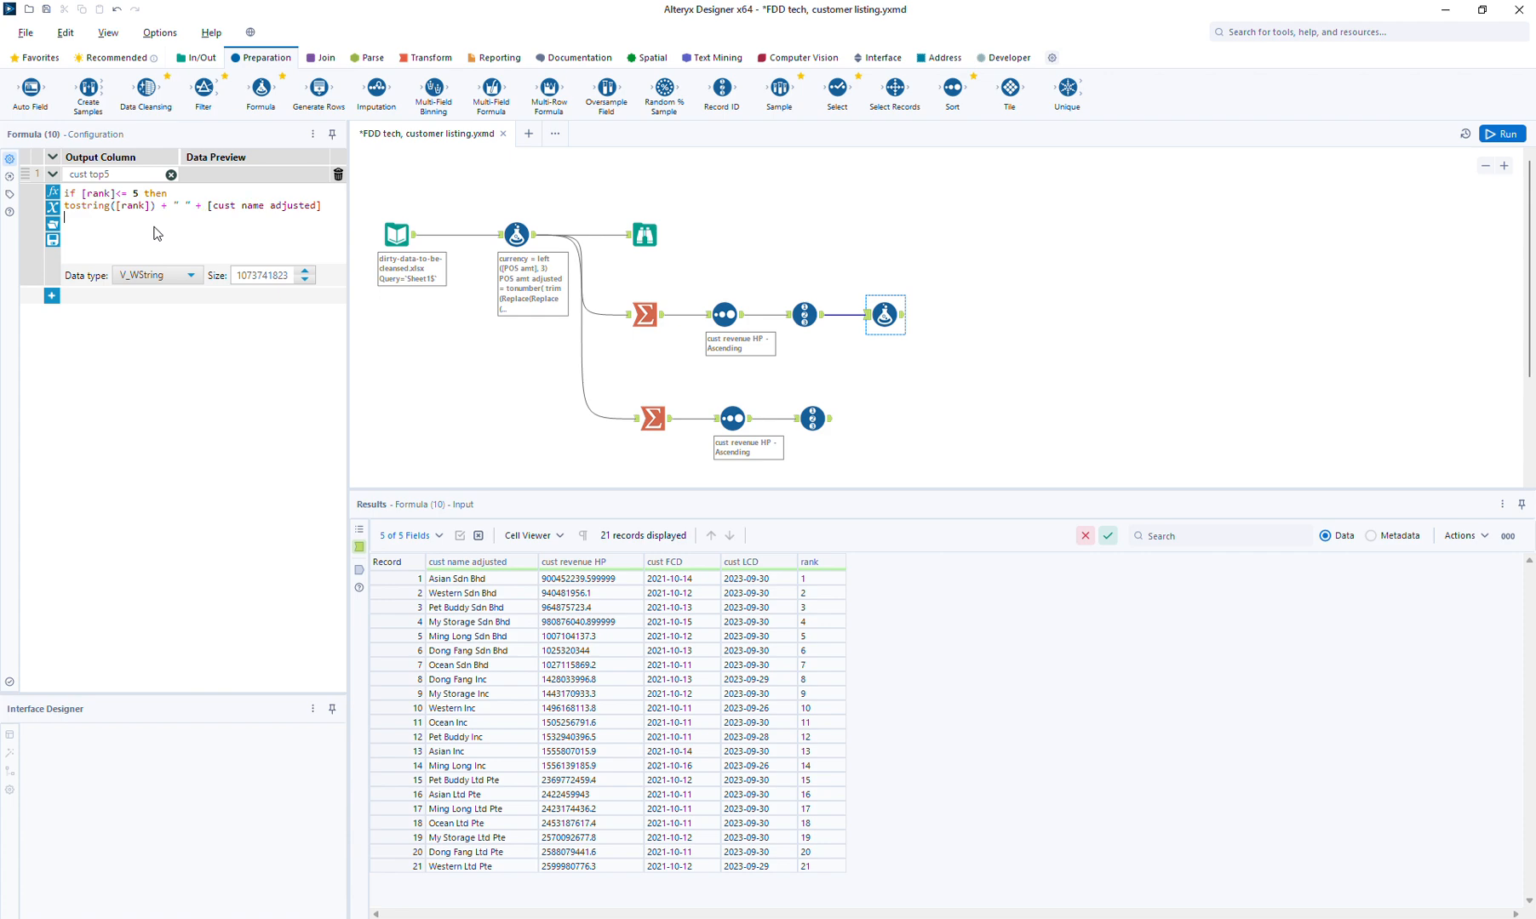
pyautogui.press('Return')
pyautogui.write('else "Others" endif')
pyautogui.click(1502, 136)
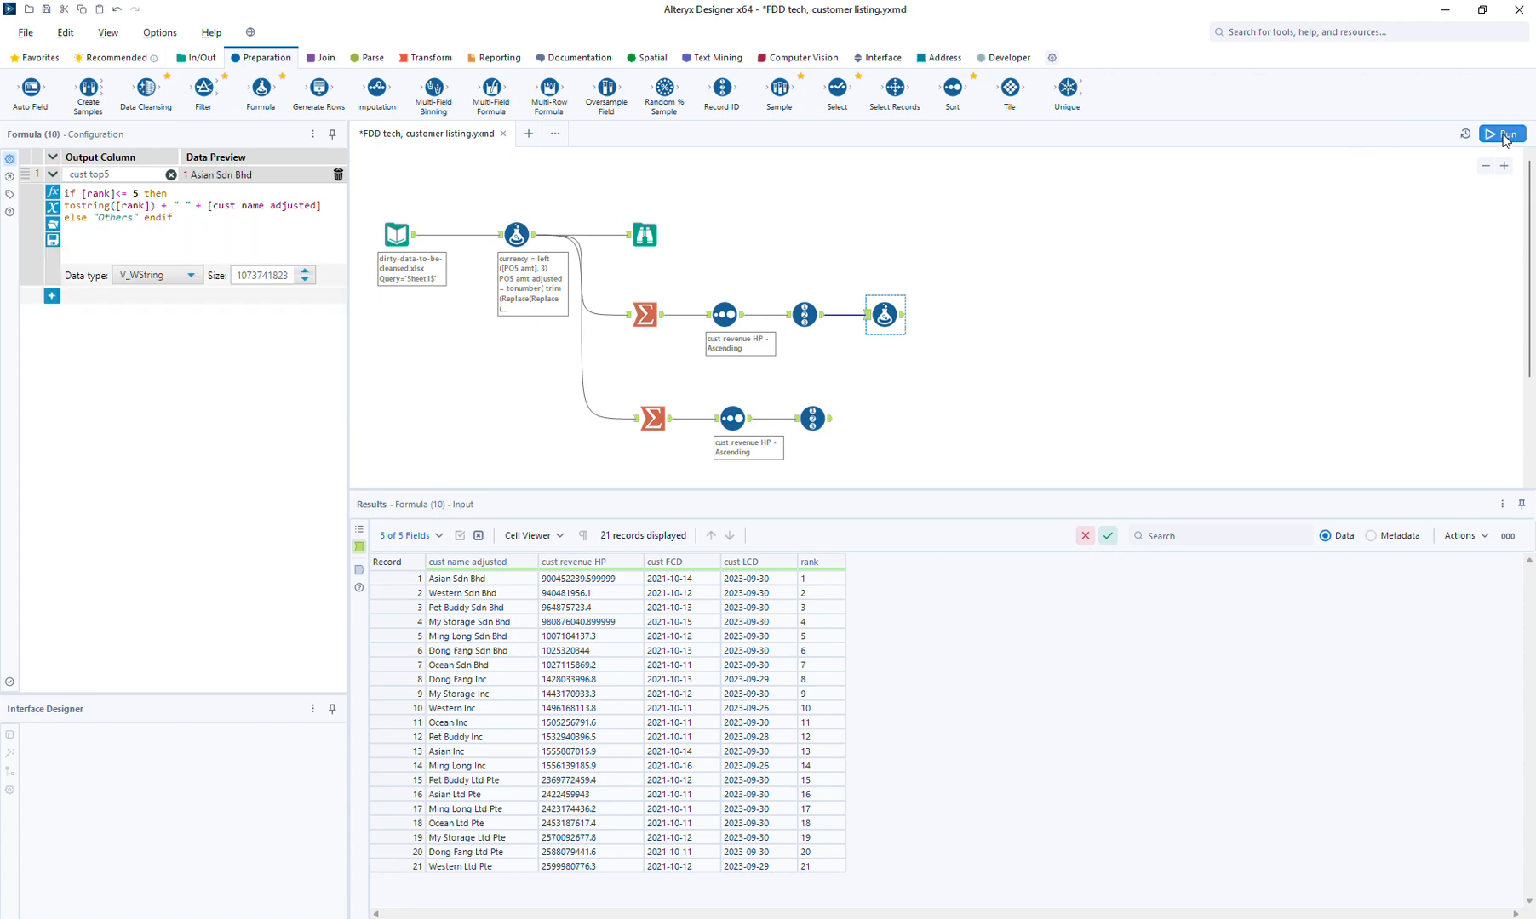
pyautogui.click(903, 317)
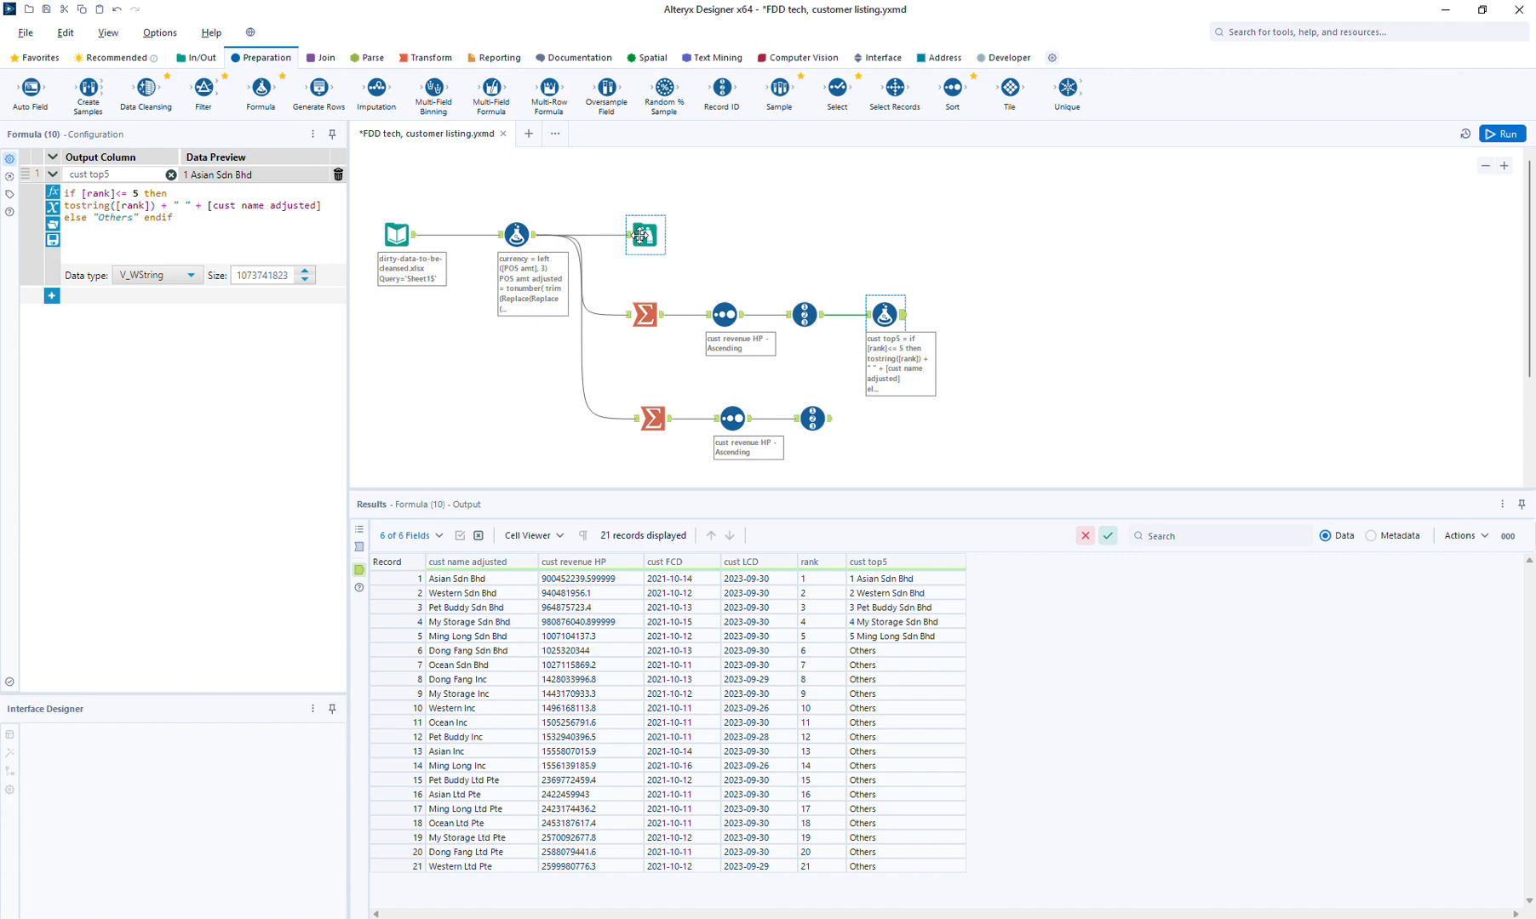
# Make room before the Browse tool for a Find Replace tool and connect the cust top5 Formula output to its replacement input.
pyautogui.moveTo(640, 236); pyautogui.dragTo(1027, 236)
pyautogui.click(896, 326)
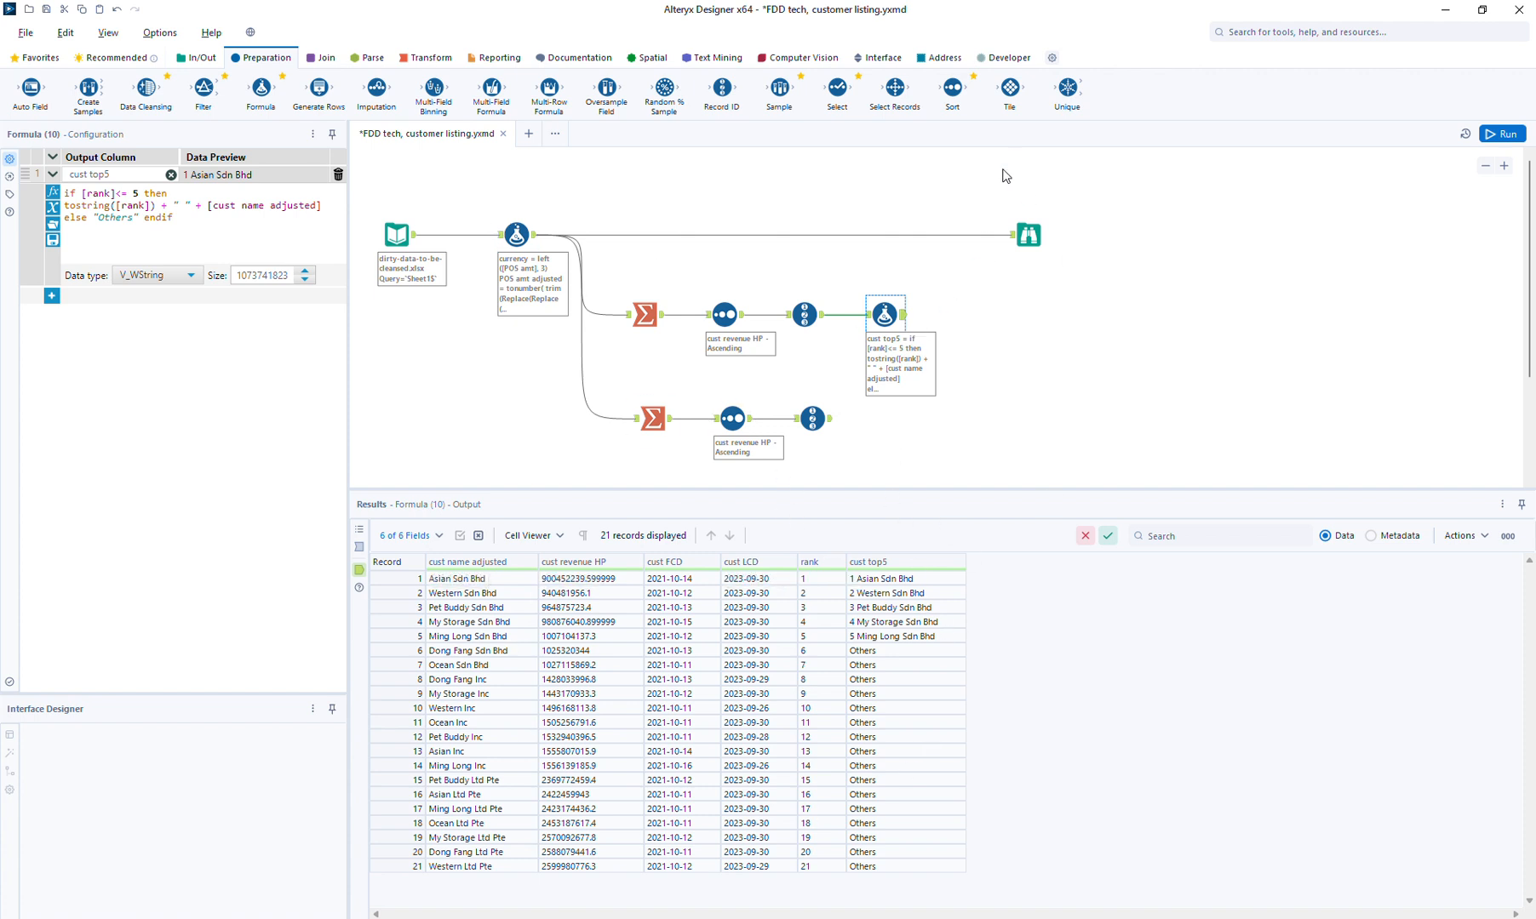
pyautogui.moveTo(1031, 236); pyautogui.dragTo(1079, 236)
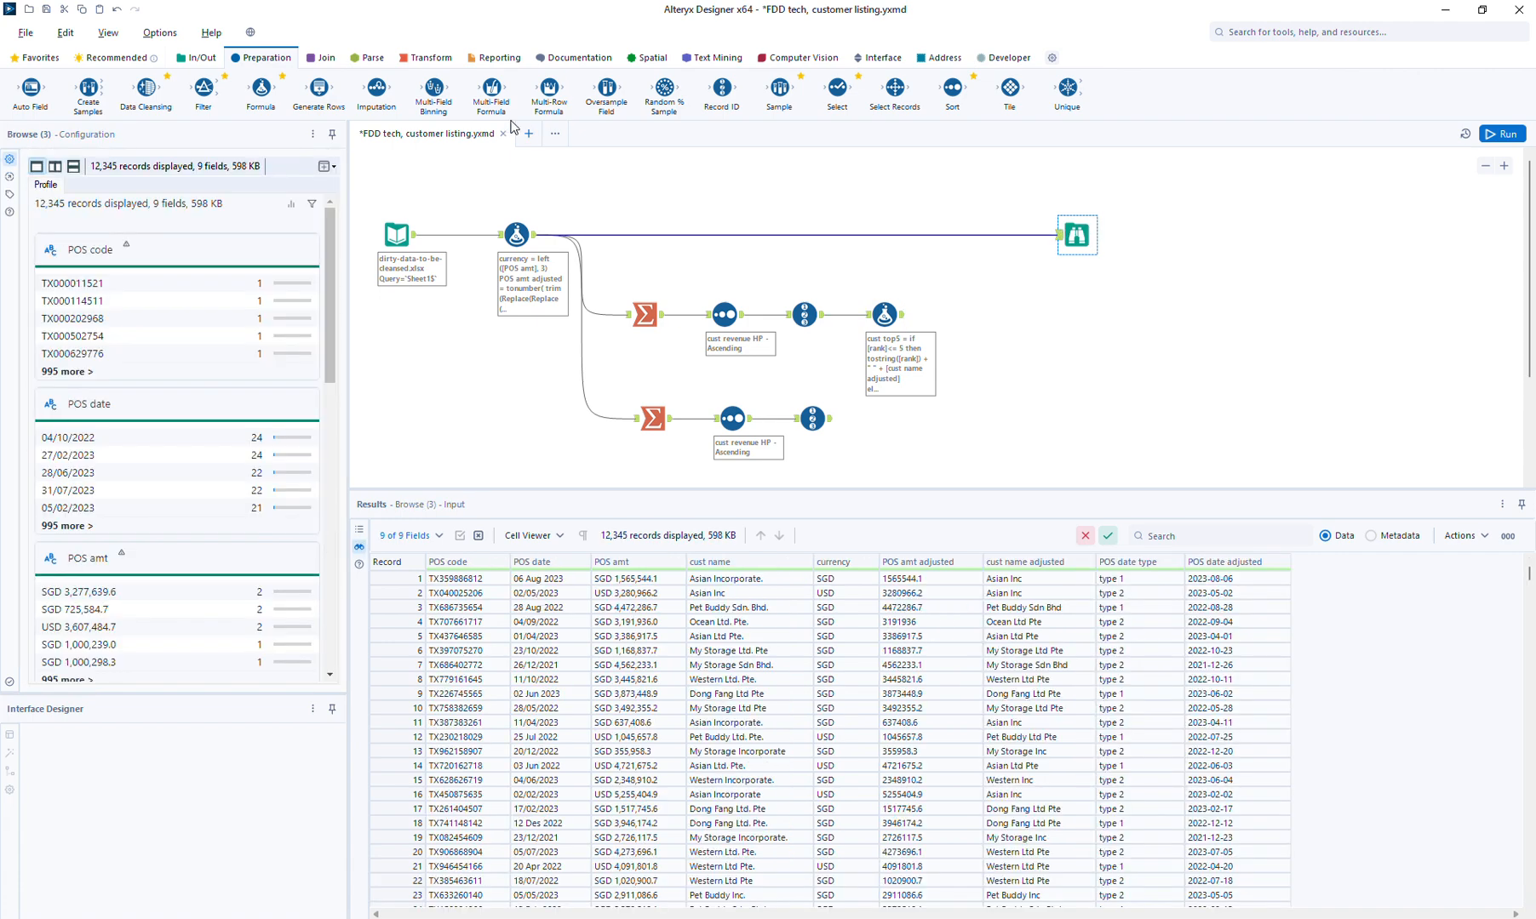
pyautogui.click(323, 58)
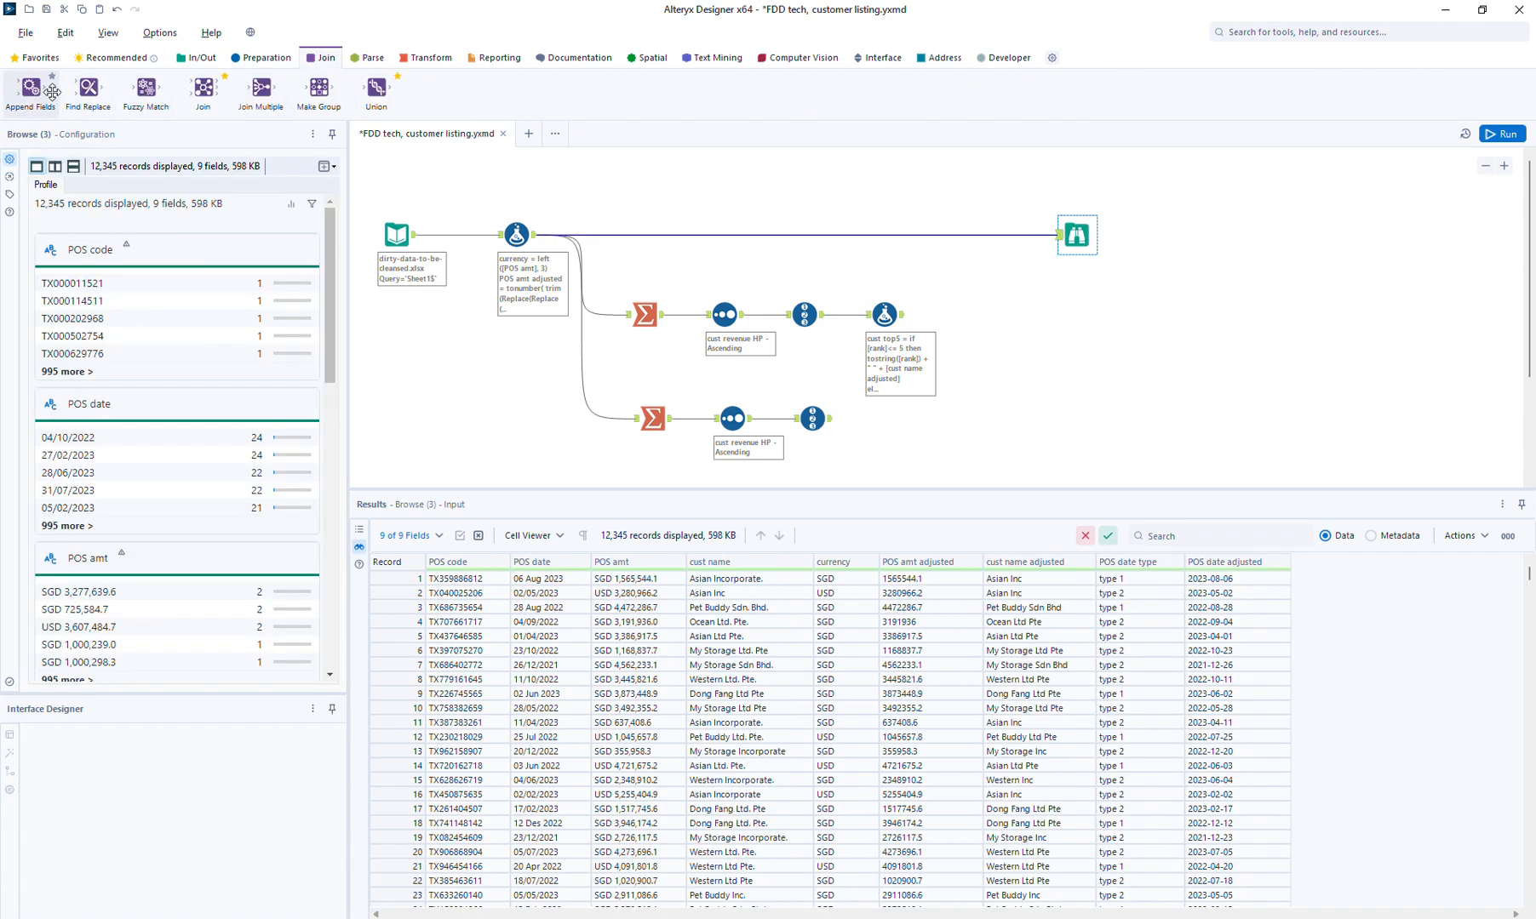
pyautogui.moveTo(89, 87); pyautogui.dragTo(998, 243)
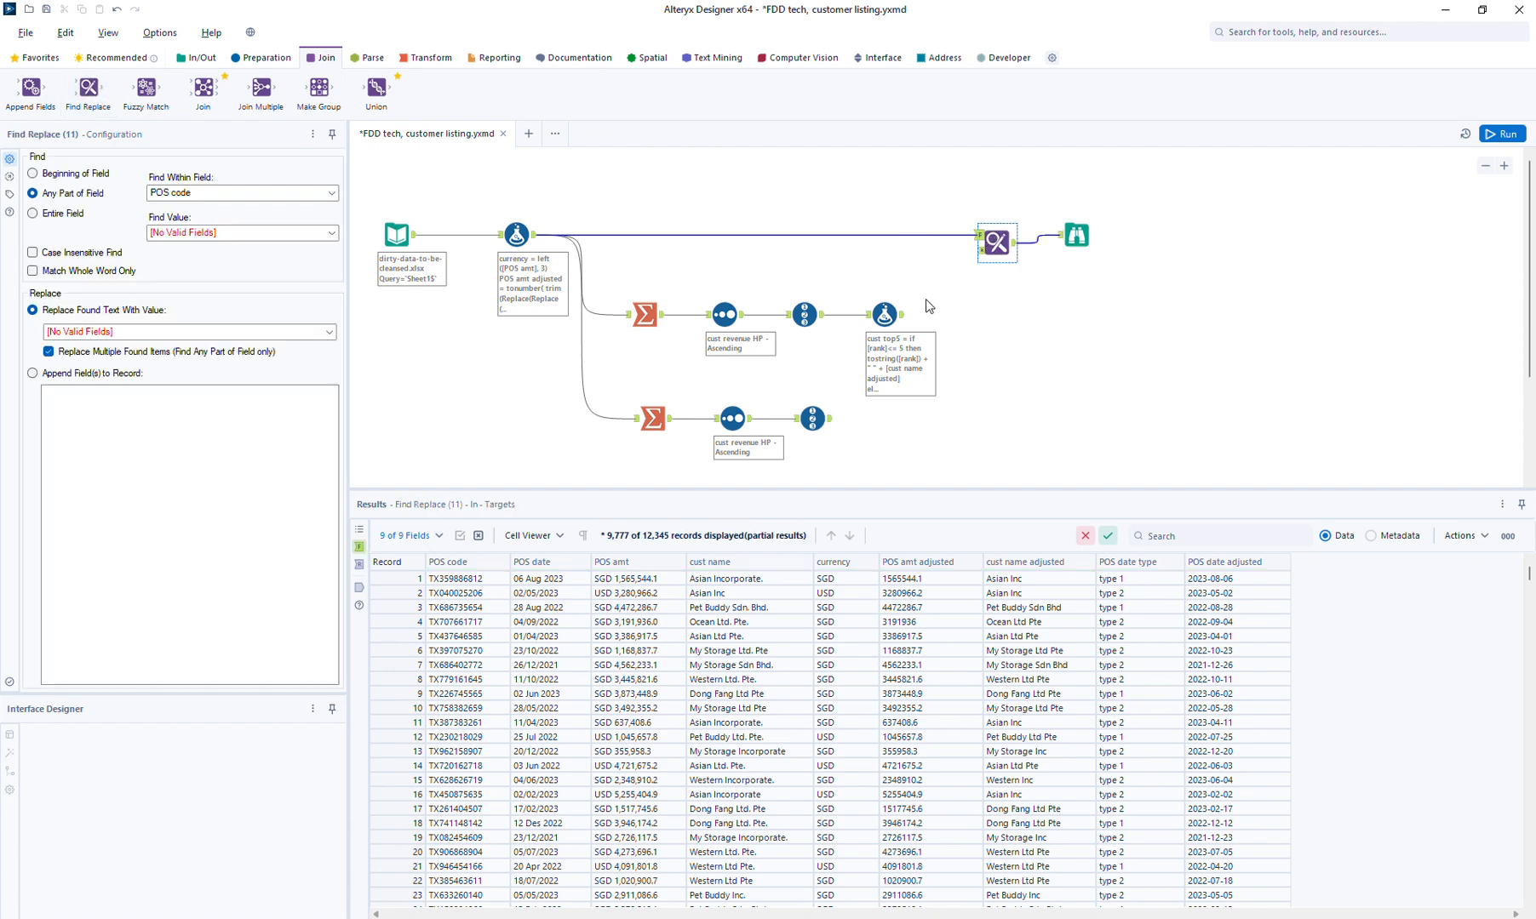
pyautogui.moveTo(905, 318); pyautogui.dragTo(981, 251)
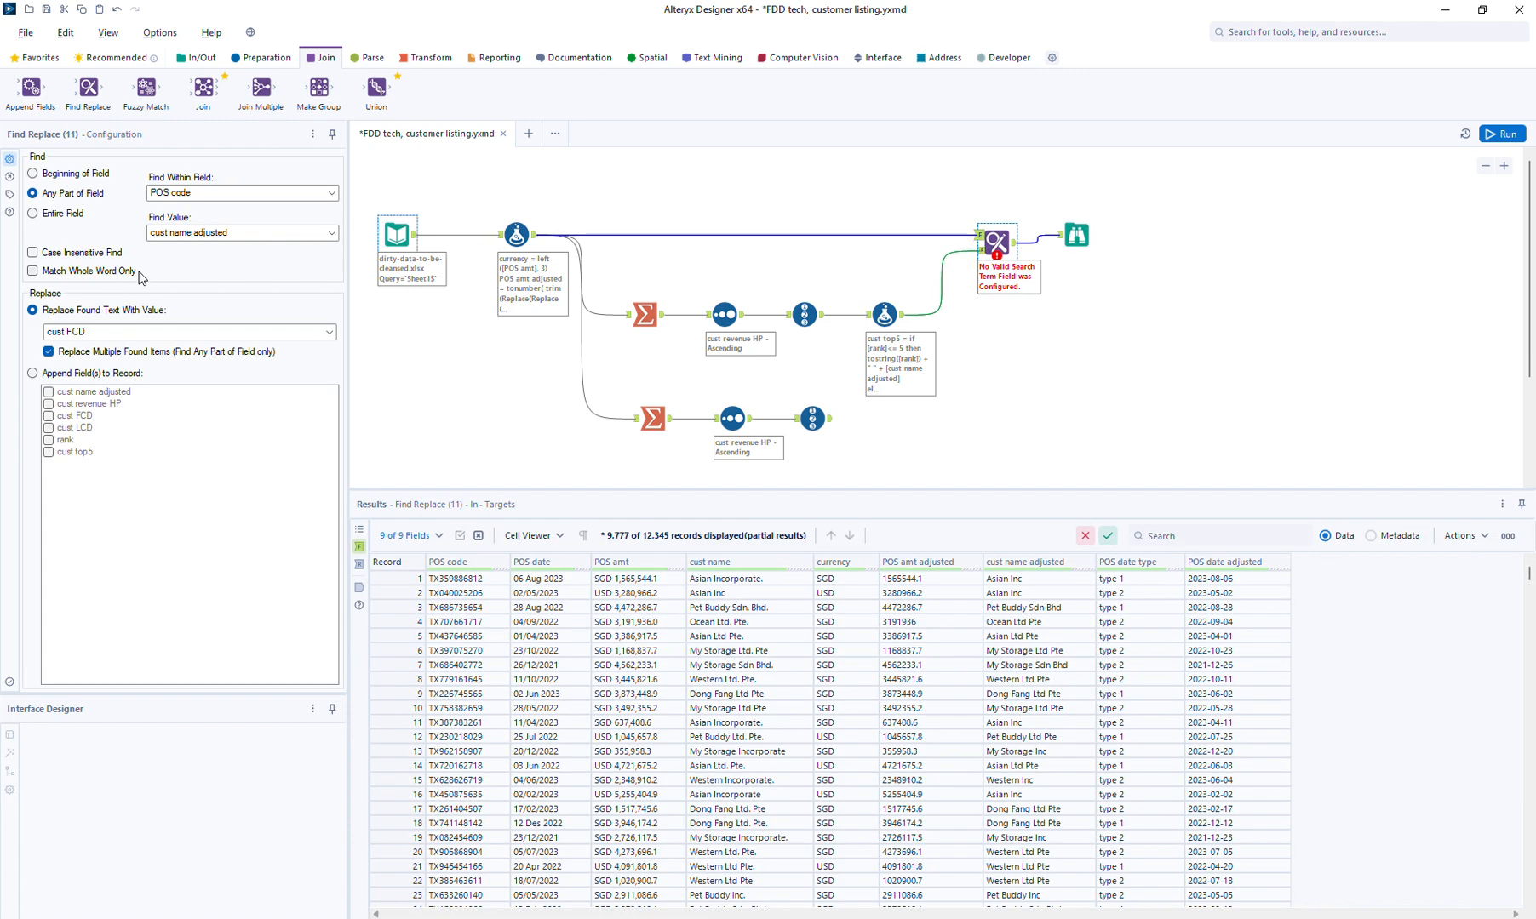
# Configure Find Replace to match the entire cust name adjusted field and append the cust top5 field to each record.
pyautogui.click(70, 216)
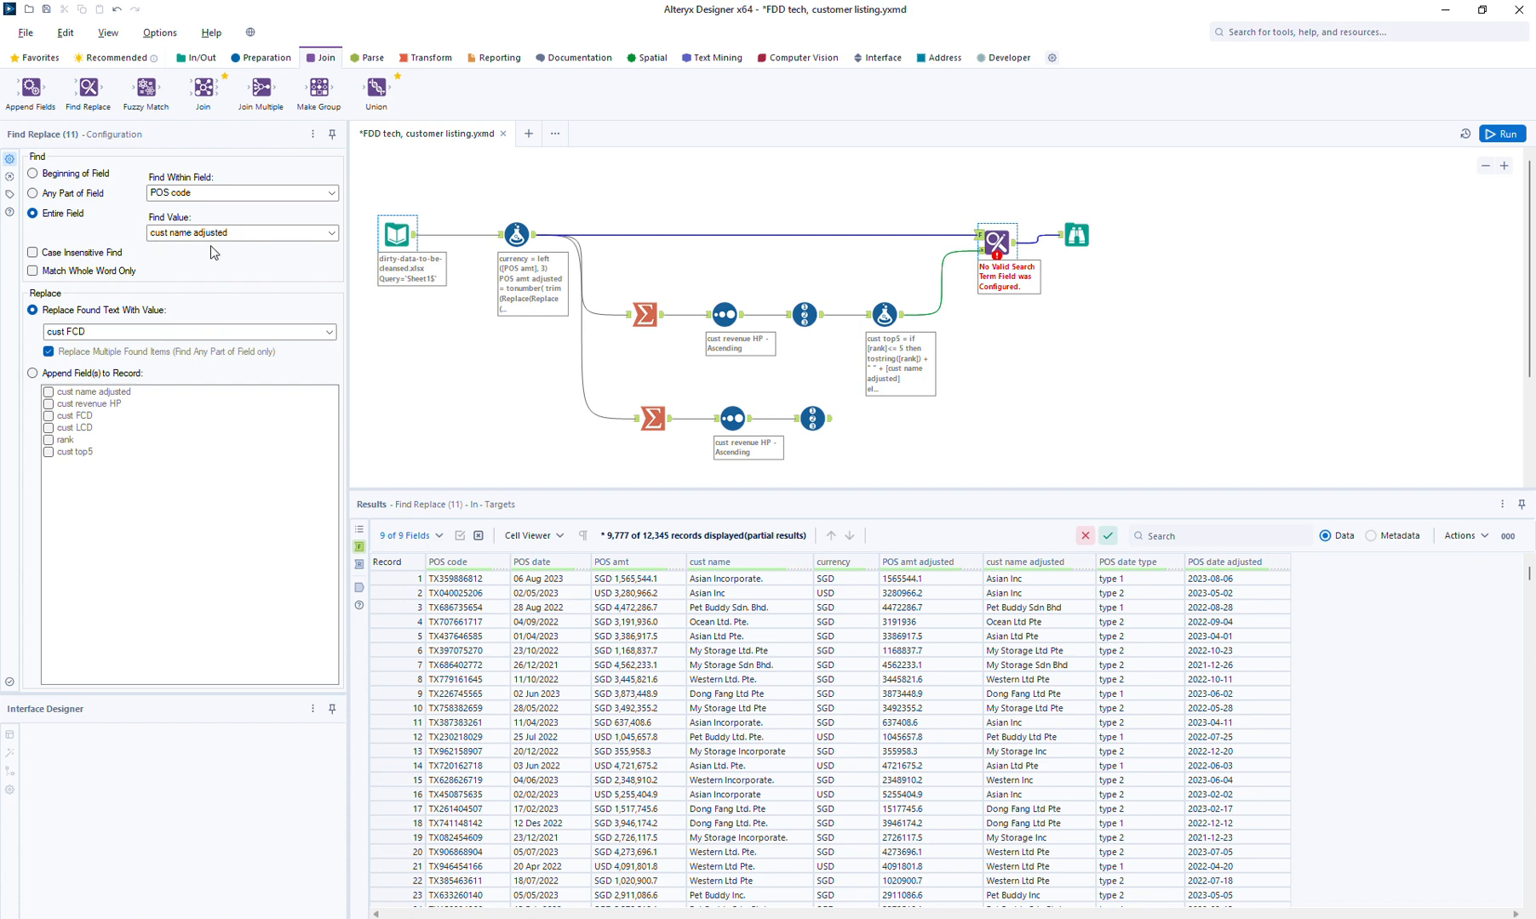
pyautogui.click(227, 195)
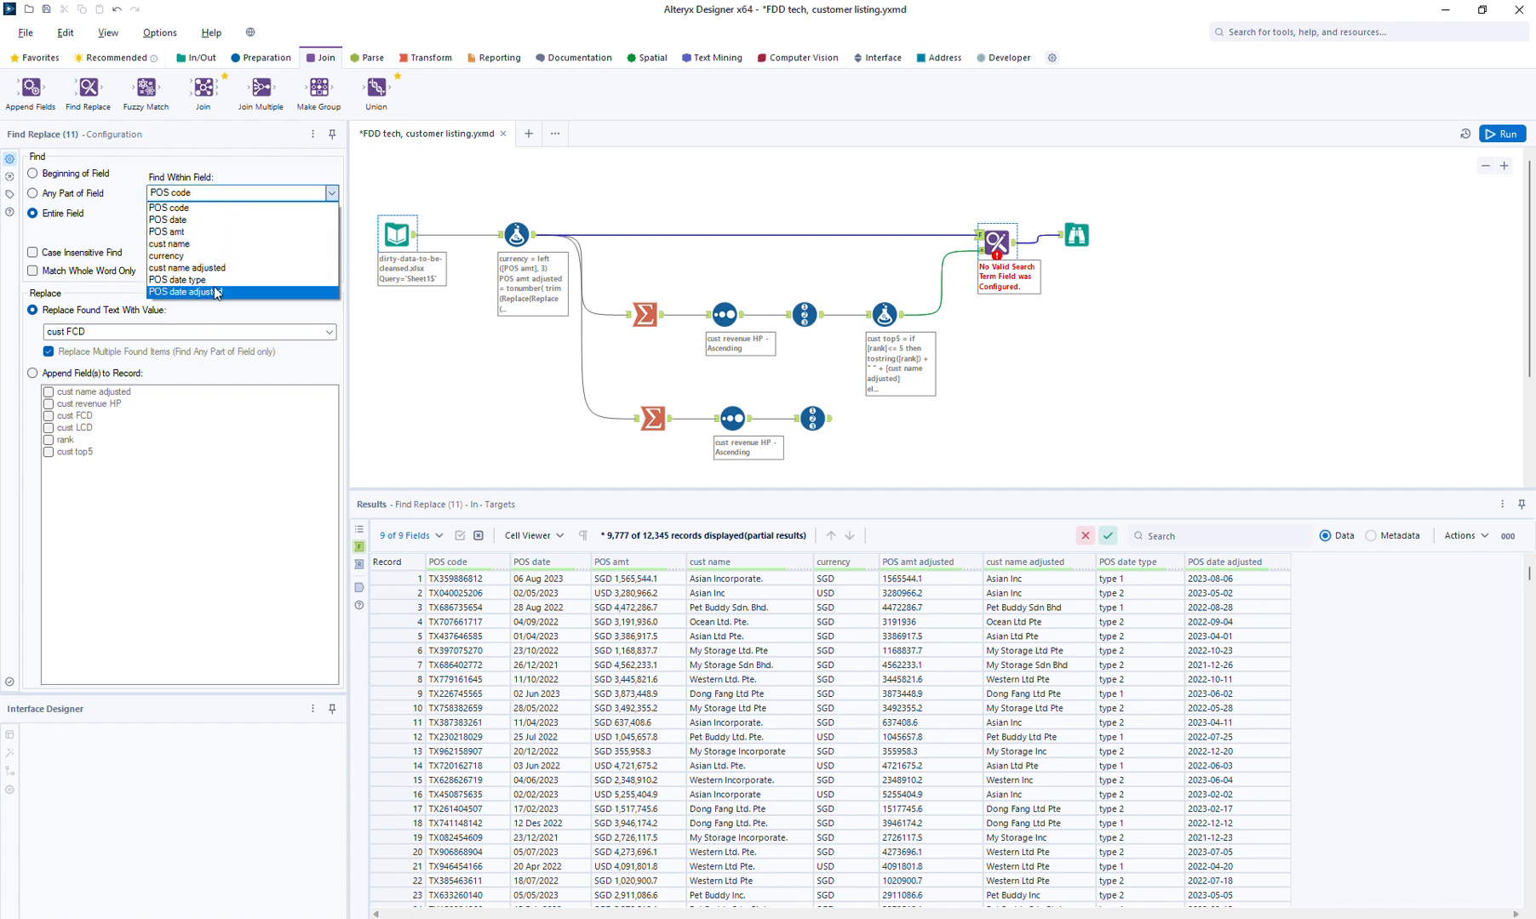
pyautogui.click(197, 267)
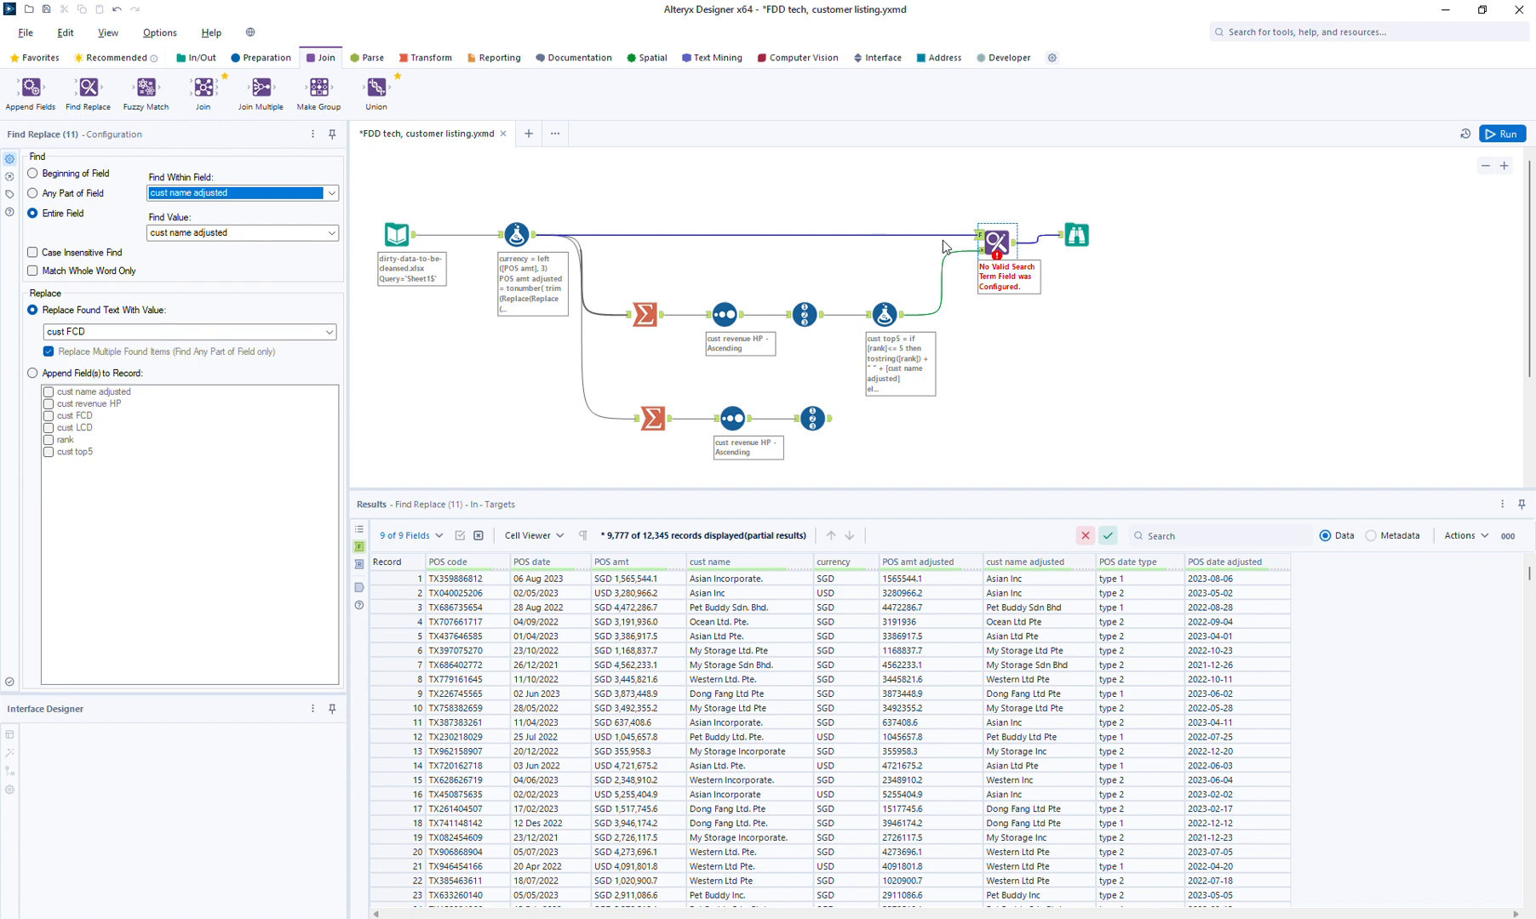
pyautogui.click(902, 315)
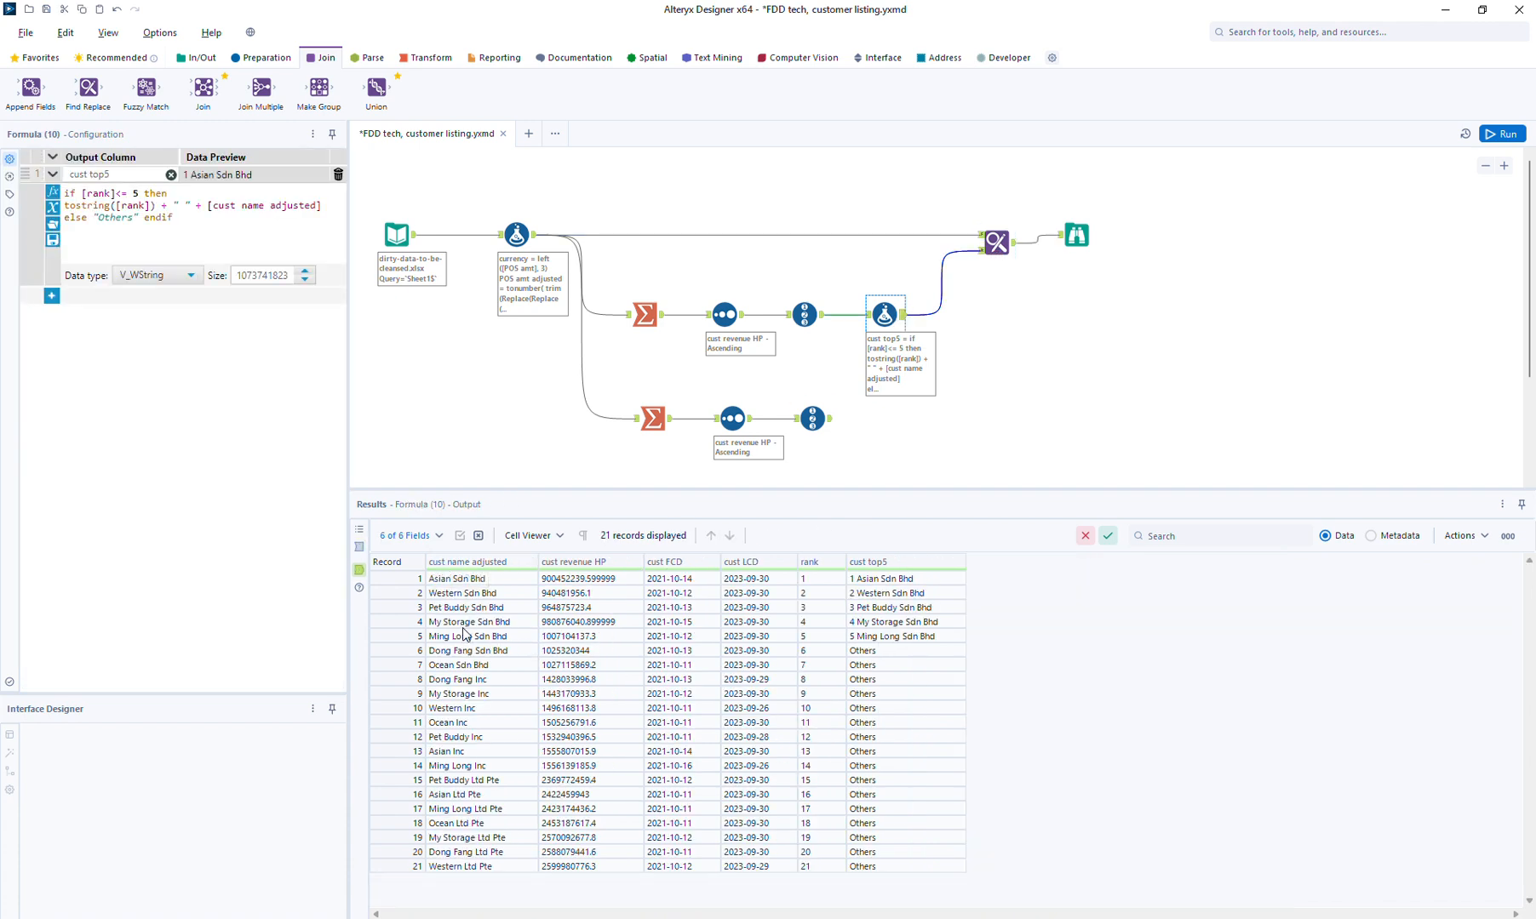
pyautogui.click(996, 243)
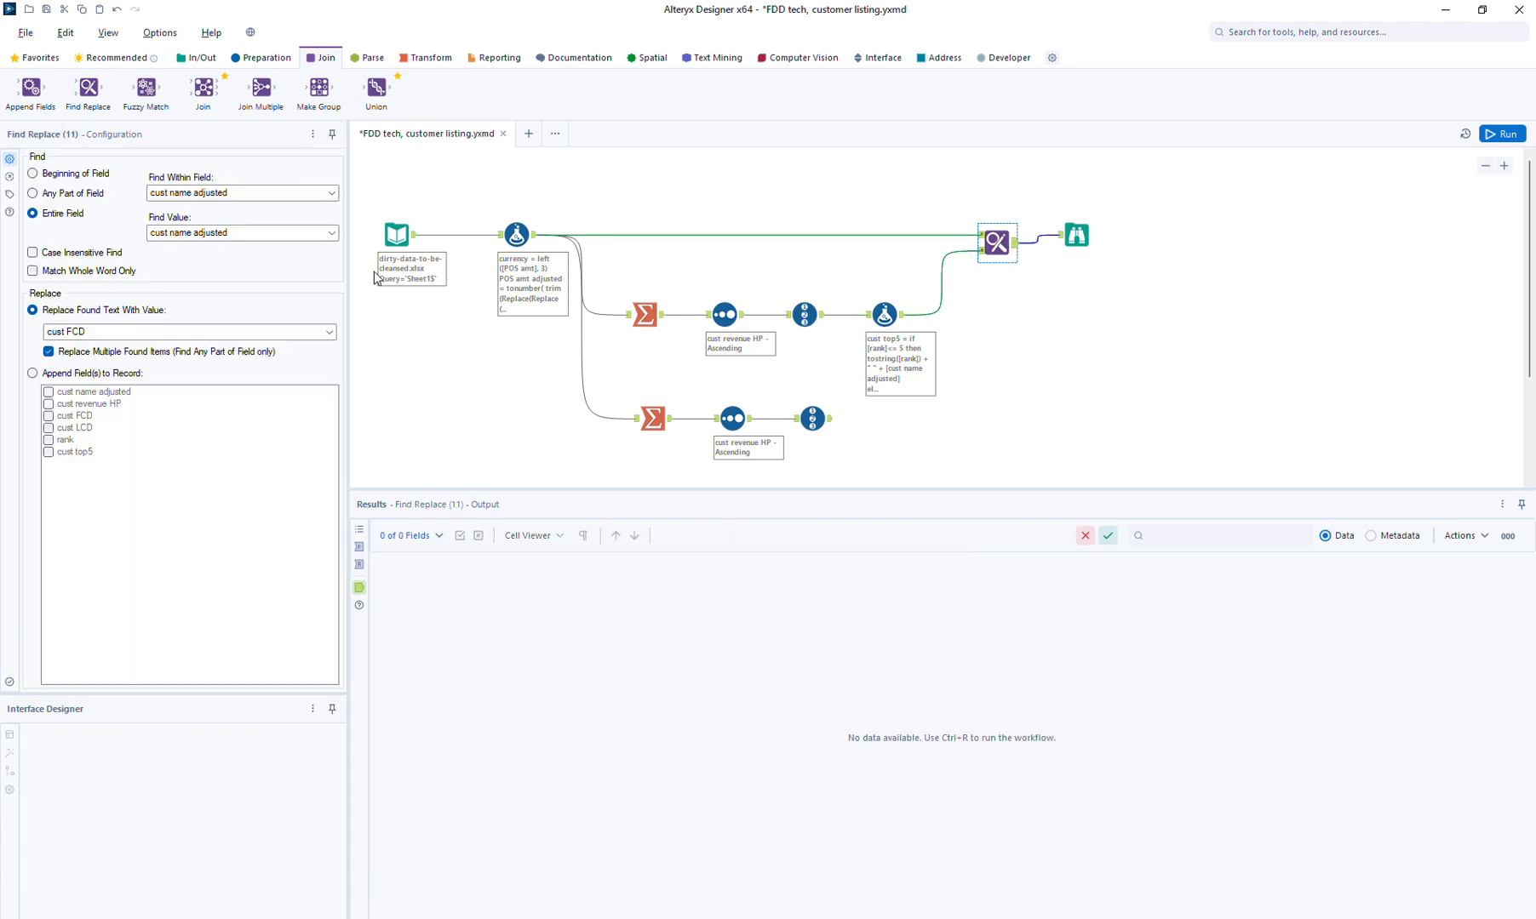
pyautogui.click(85, 374)
pyautogui.click(86, 453)
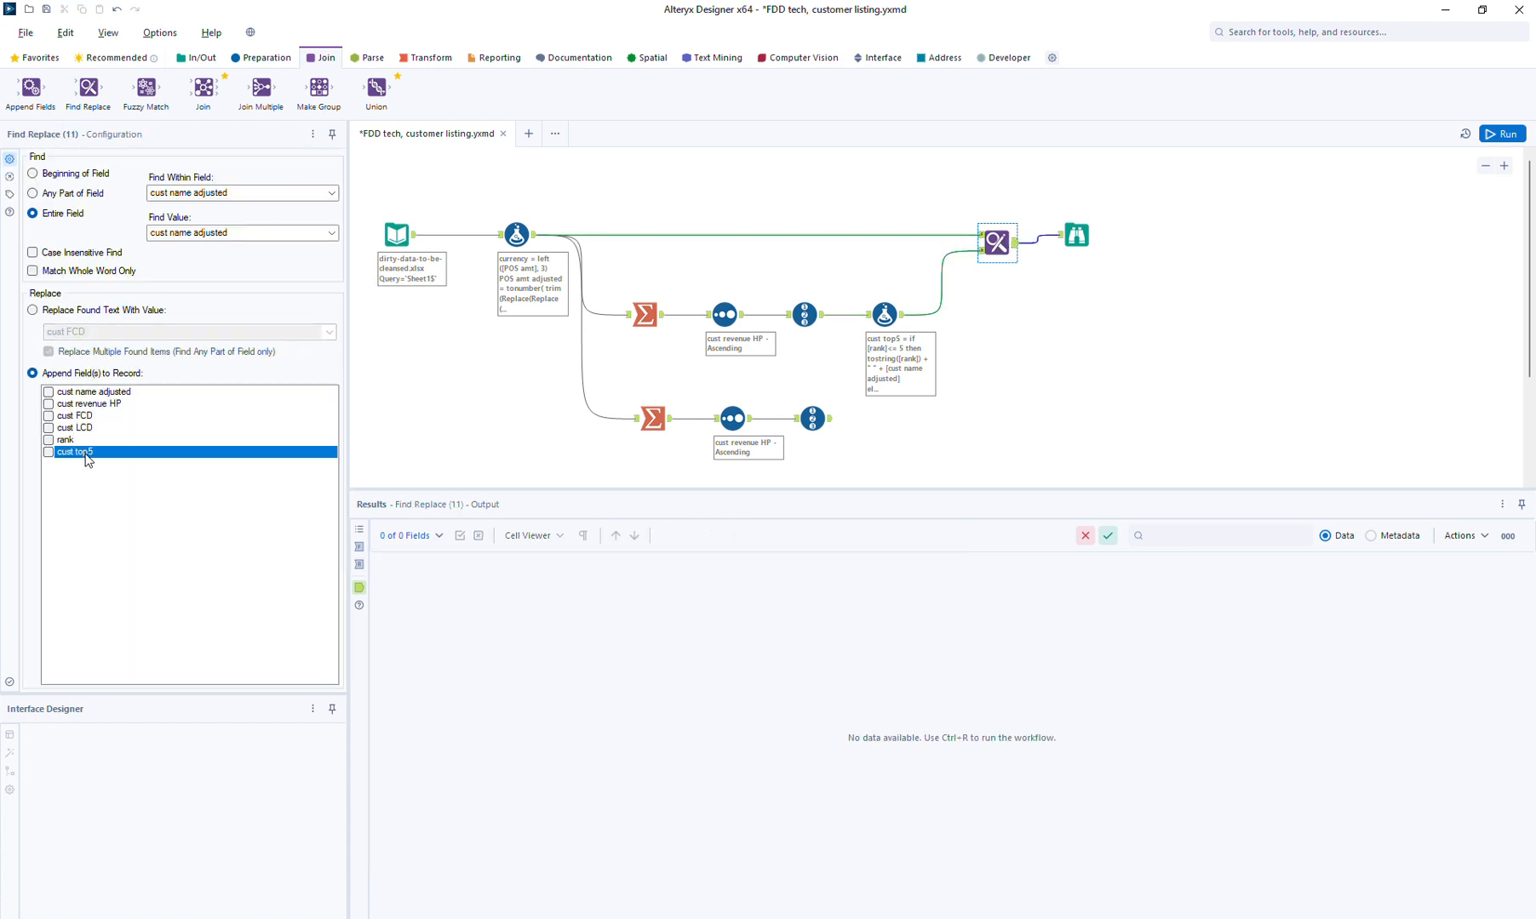
# Move the Browse tool farther from Find Replace and run the workflow to view the records with cust top5 appended.
pyautogui.click(1079, 233)
pyautogui.moveTo(1081, 231); pyautogui.dragTo(1166, 233)
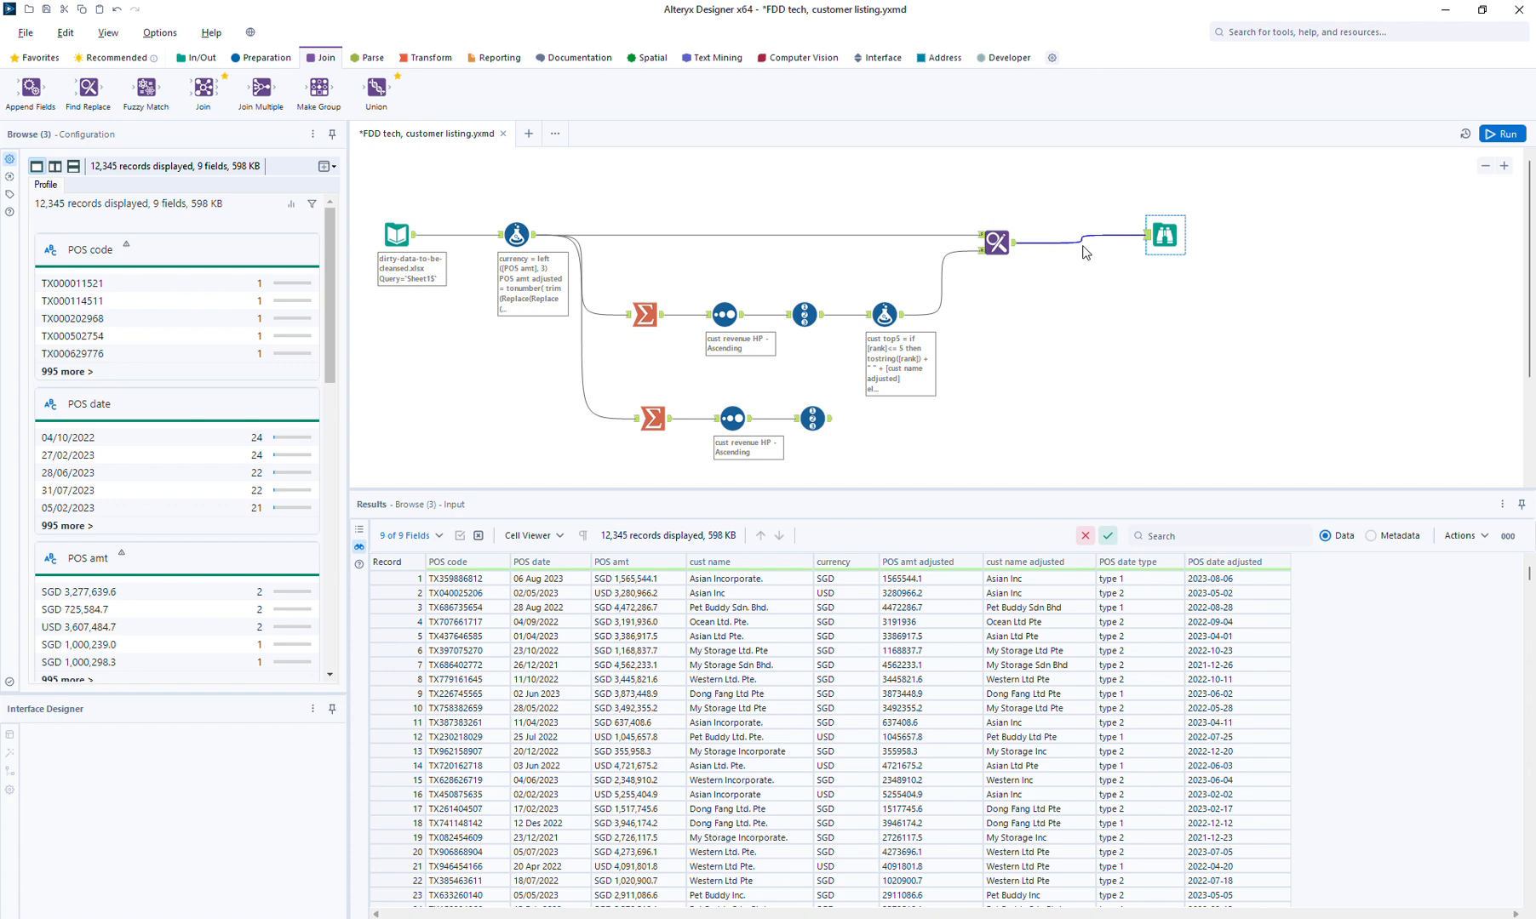
pyautogui.click(1520, 133)
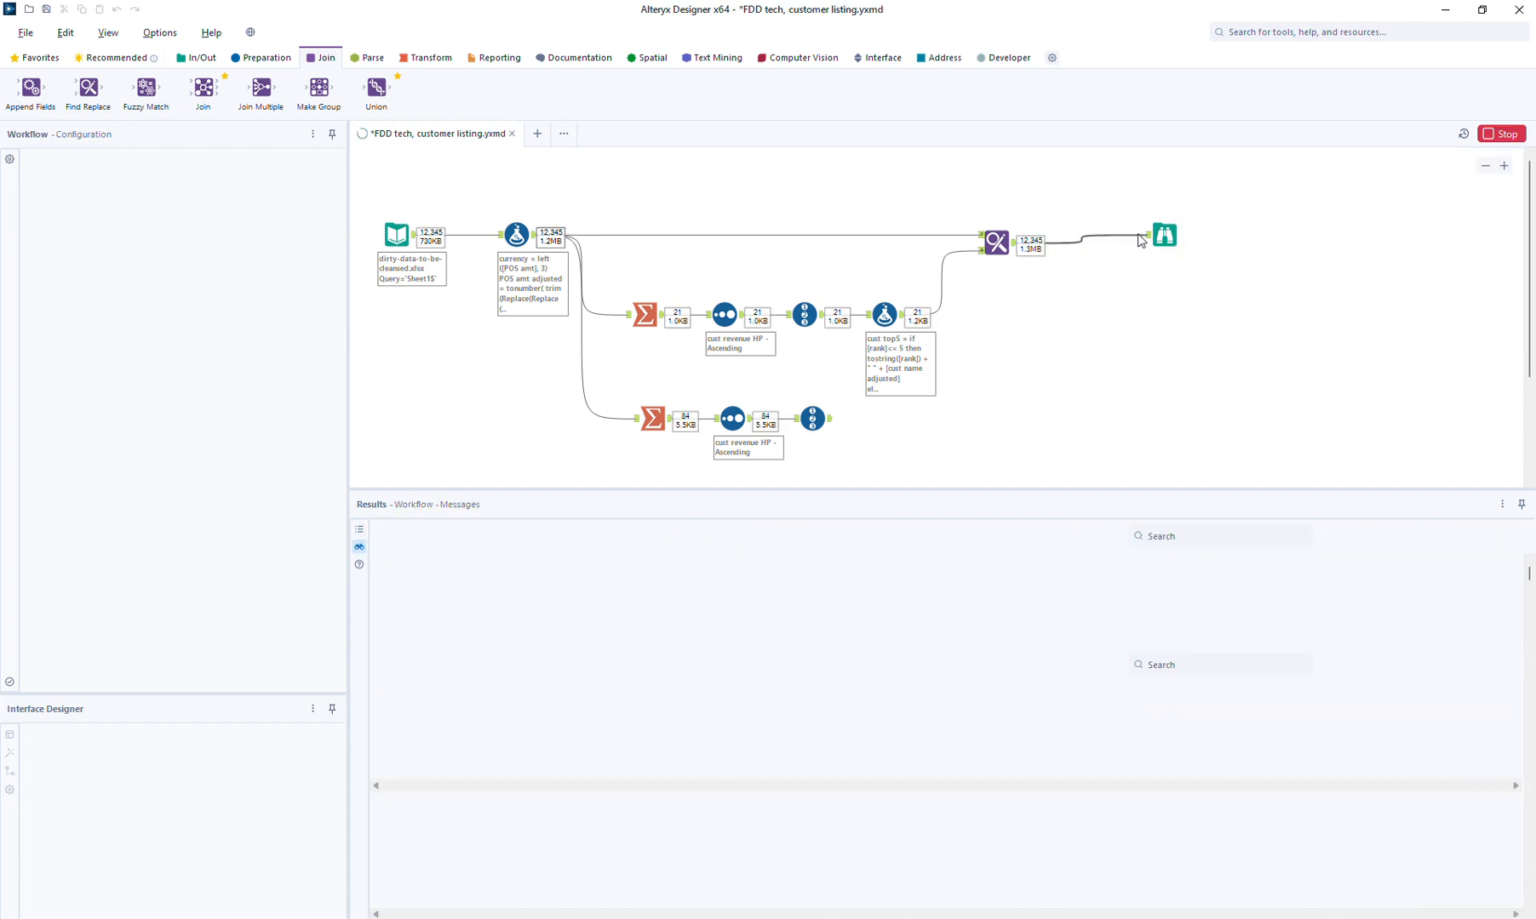
pyautogui.click(1138, 240)
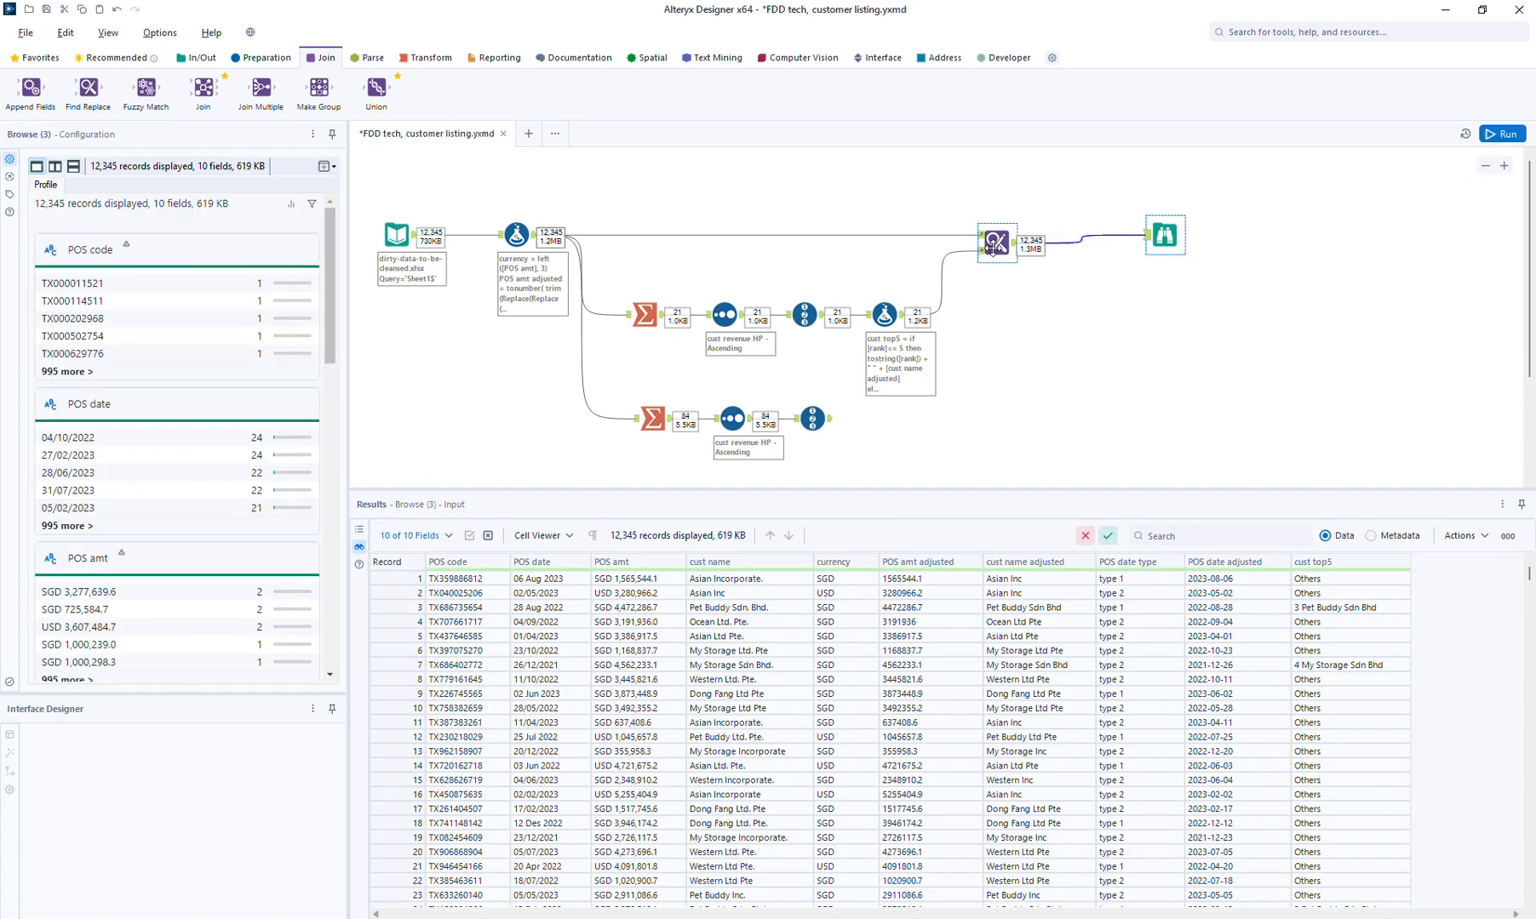
# Compare the Find Replace input and output, checking cust top5 on the Pet Buddy Sdn Bhd and My Storage Sdn Bhd records.
pyautogui.click(992, 245)
pyautogui.click(359, 547)
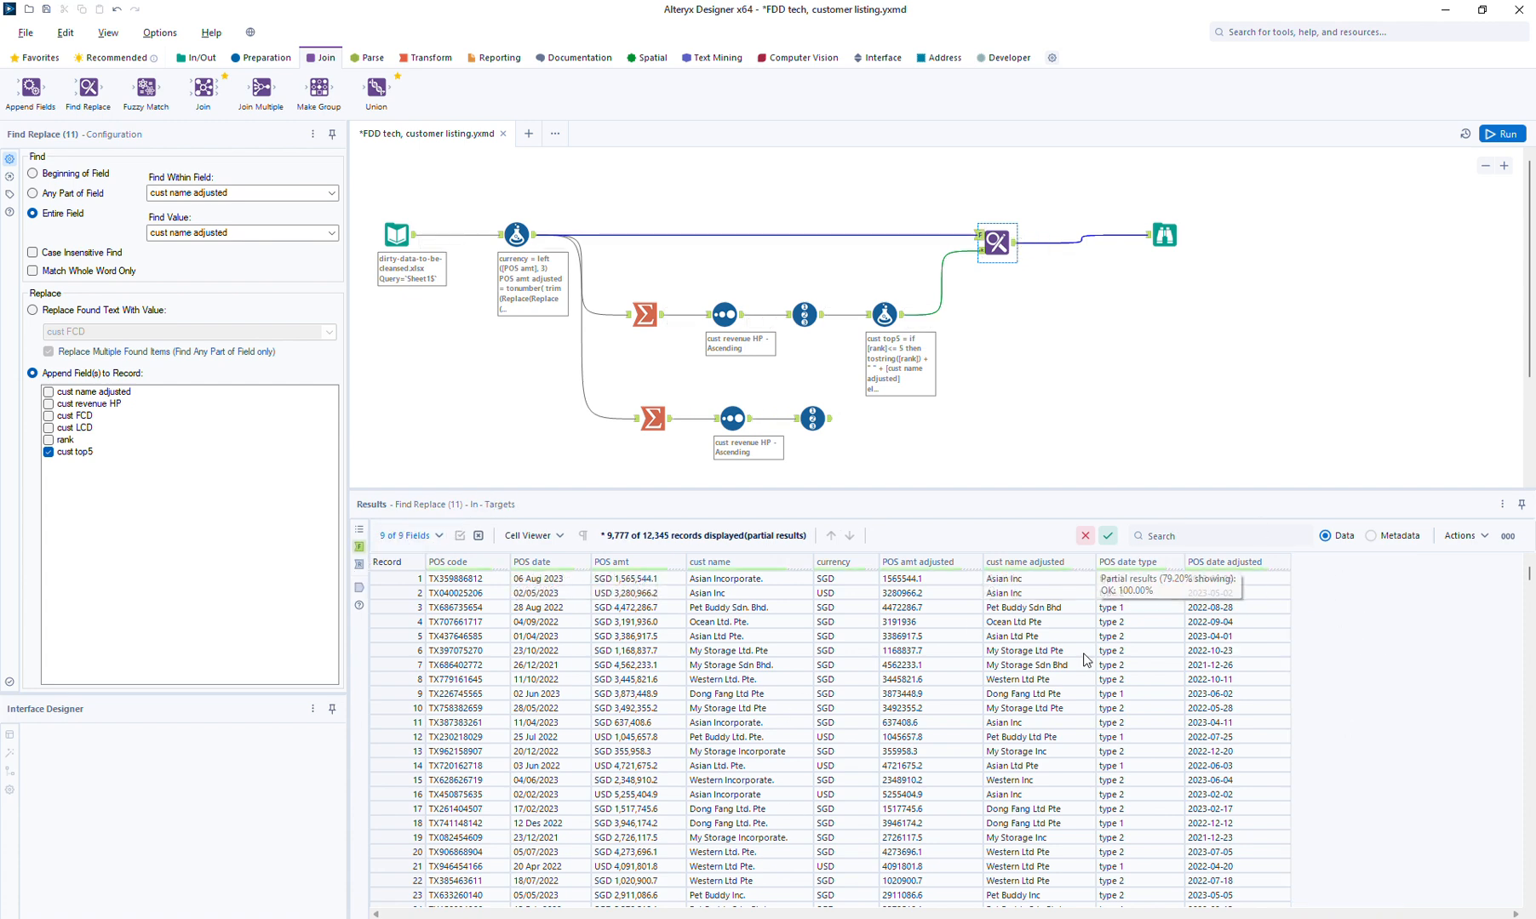
pyautogui.click(359, 588)
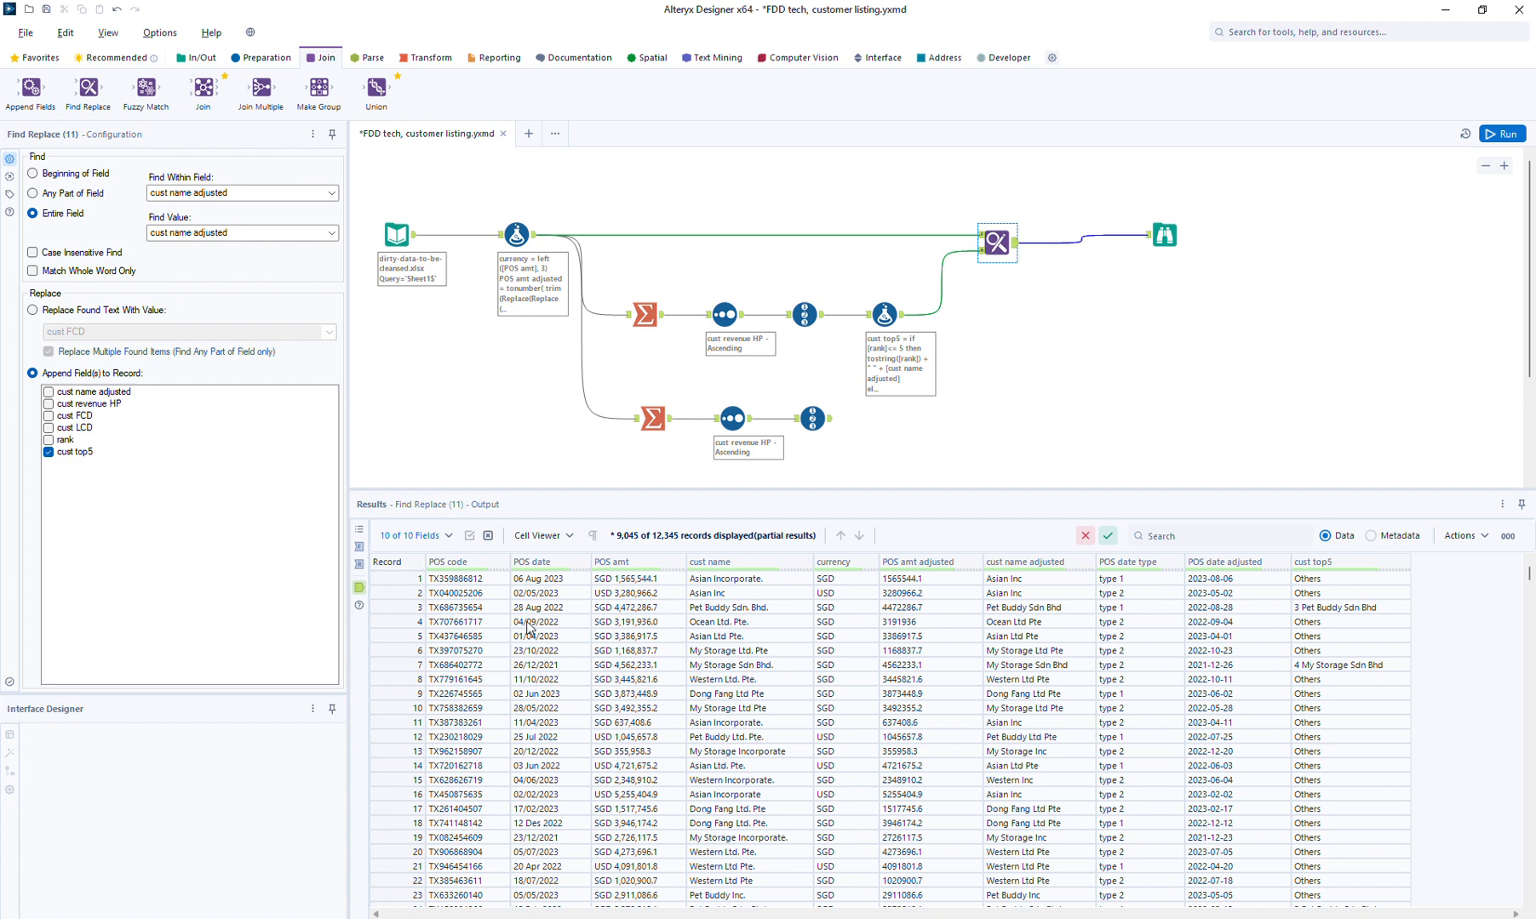
pyautogui.click(393, 608)
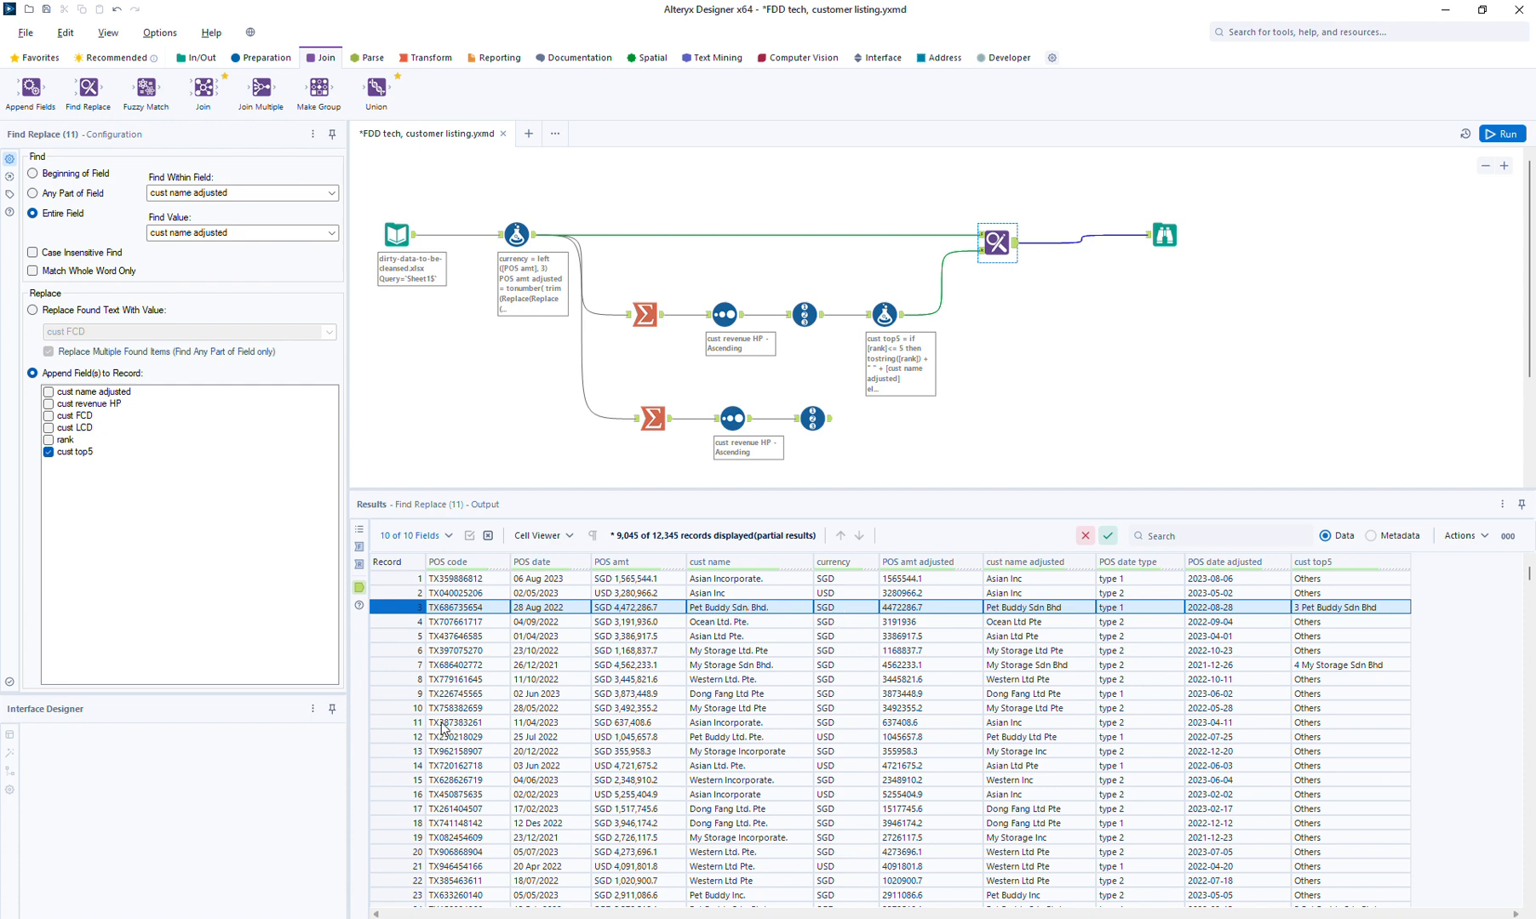
pyautogui.click(394, 665)
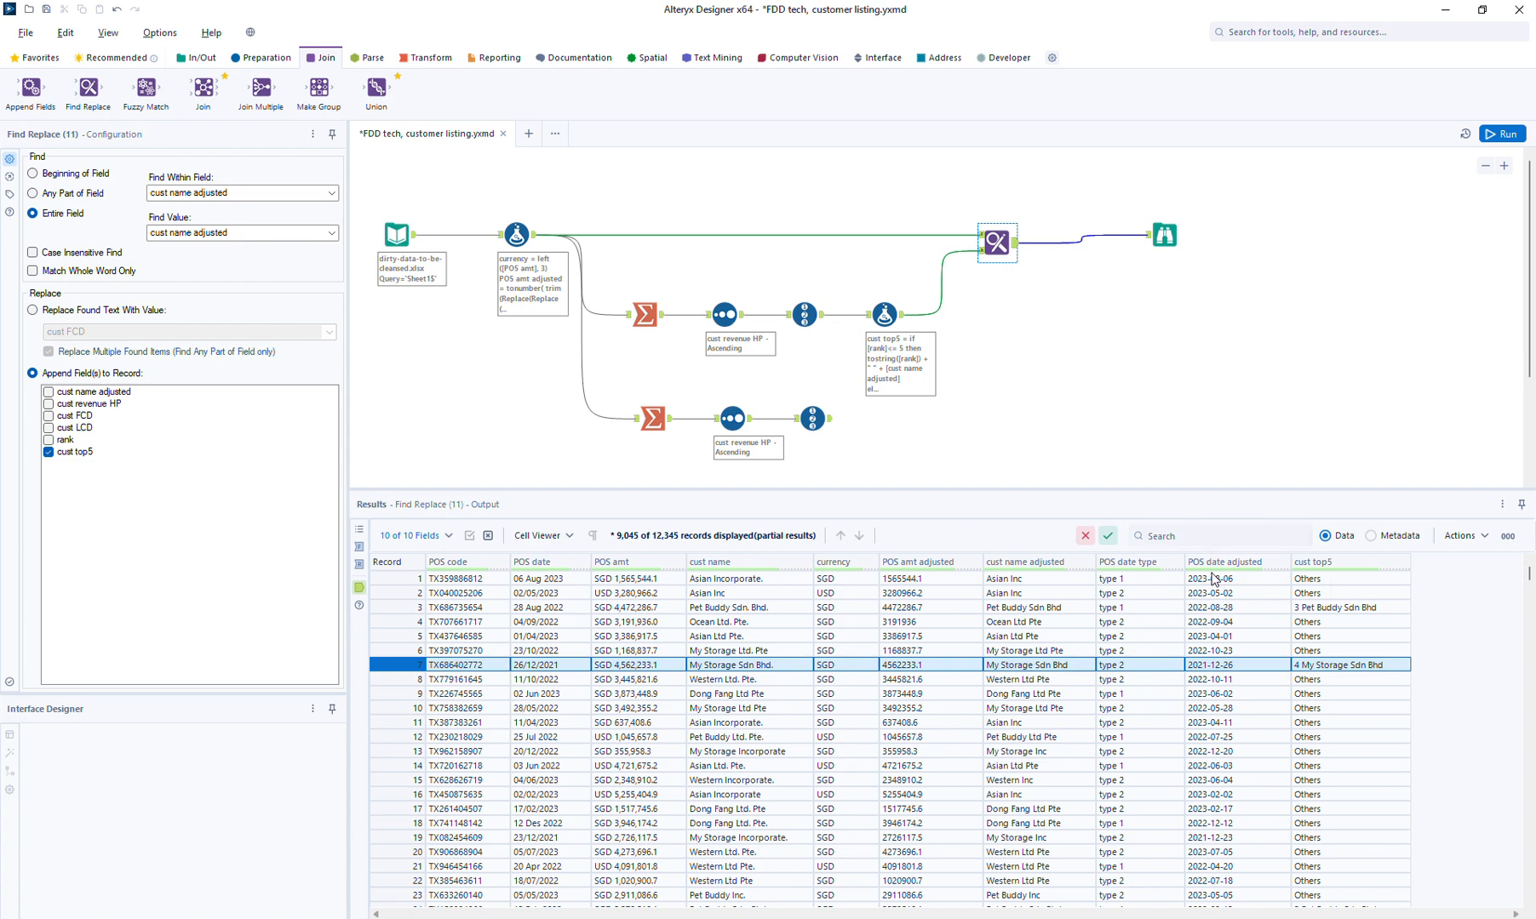
# Add a new output column named time_ym to the first Formula tool.
pyautogui.click(257, 60)
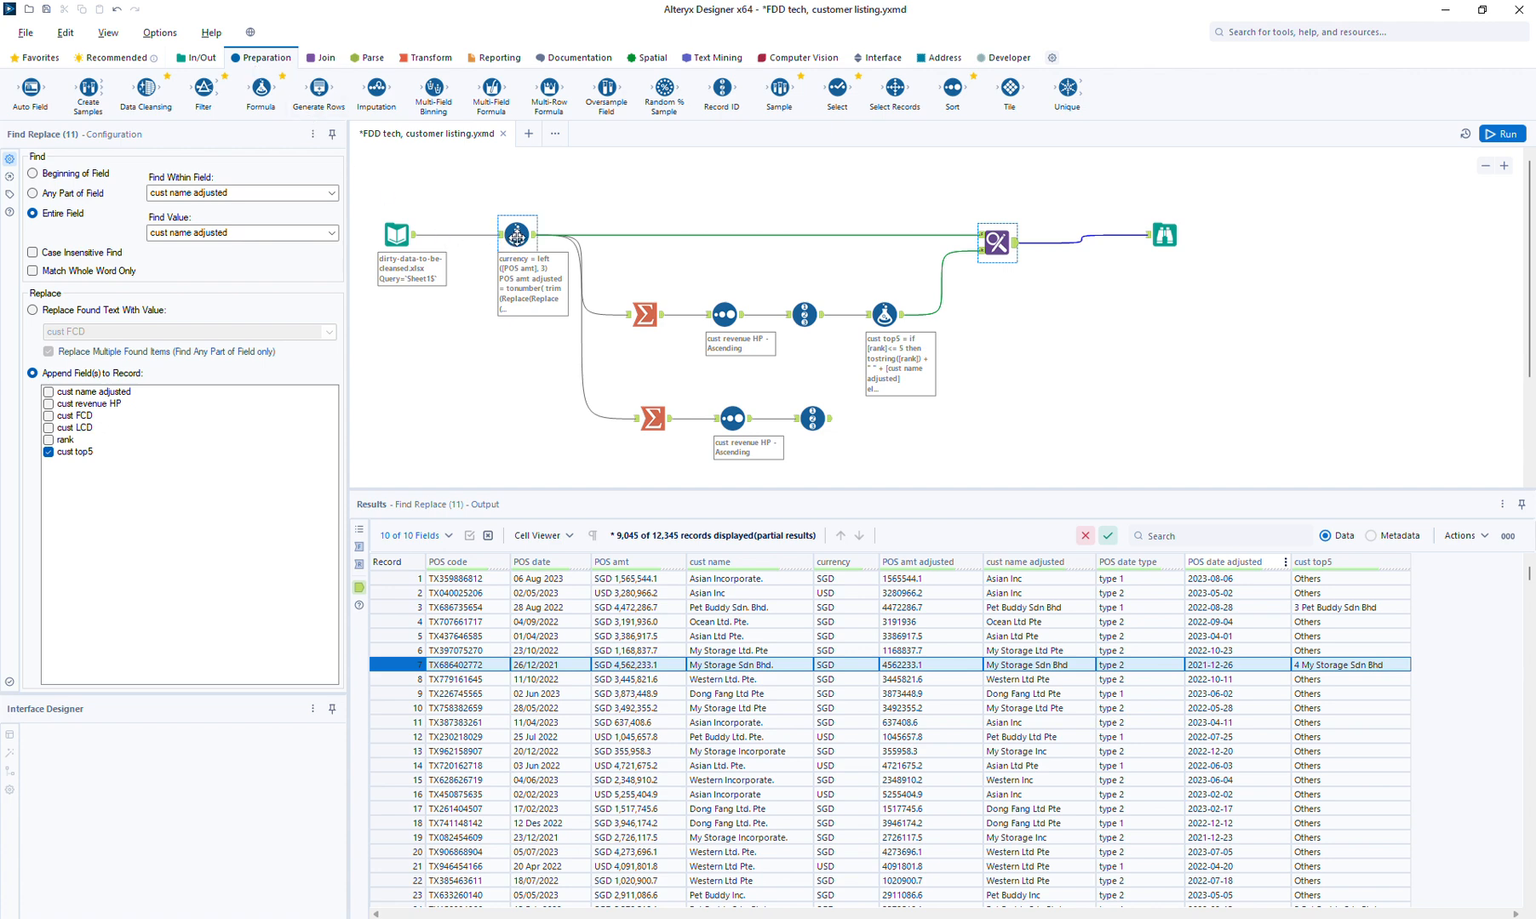
pyautogui.click(517, 236)
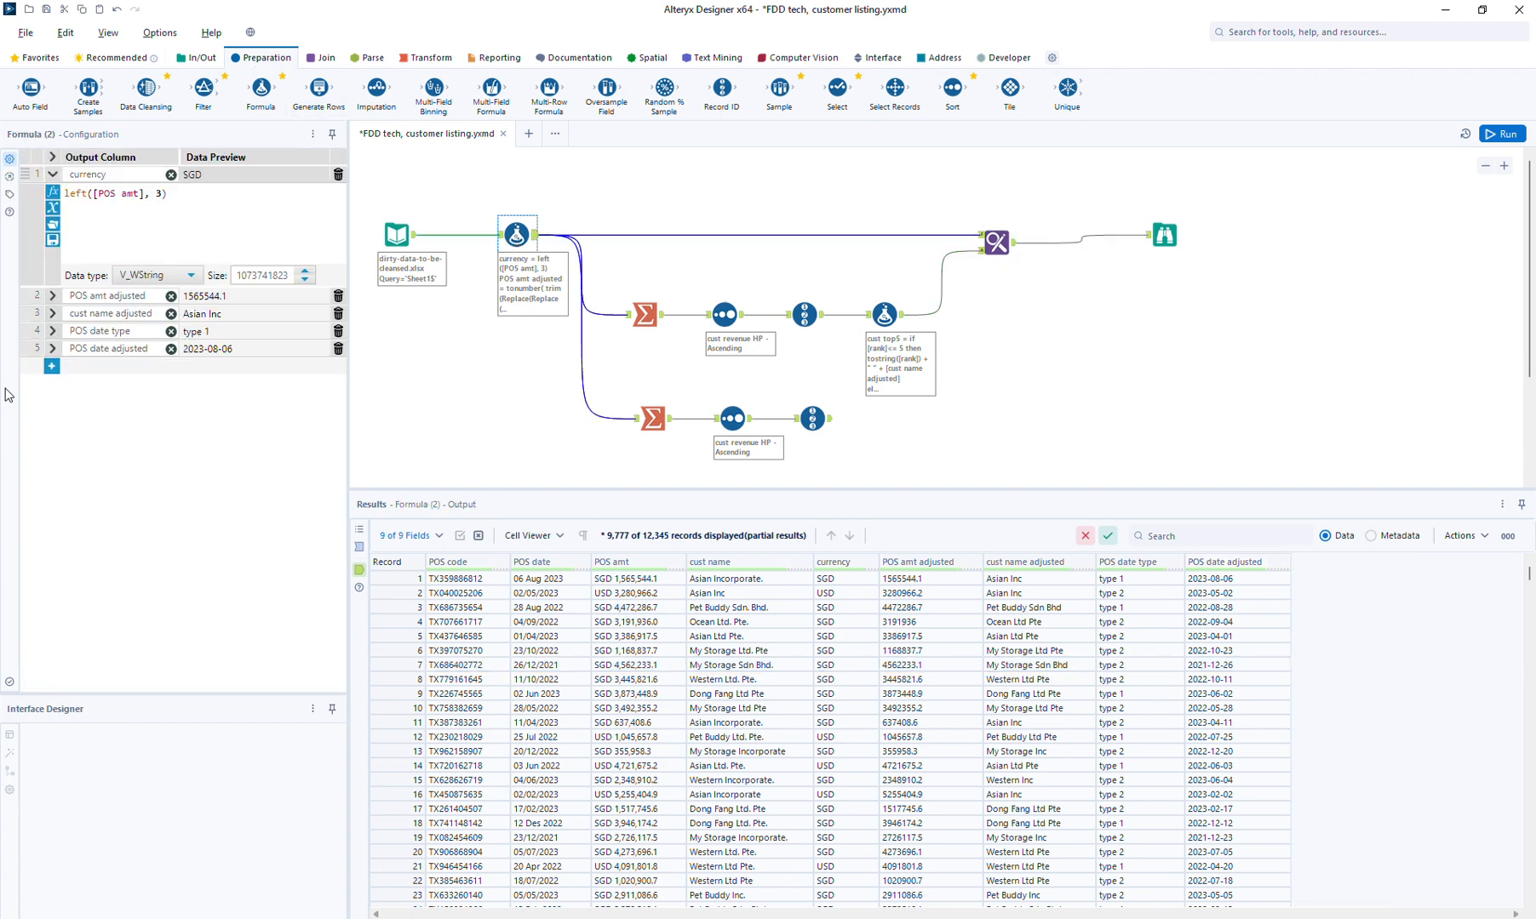
pyautogui.click(53, 367)
pyautogui.click(83, 367)
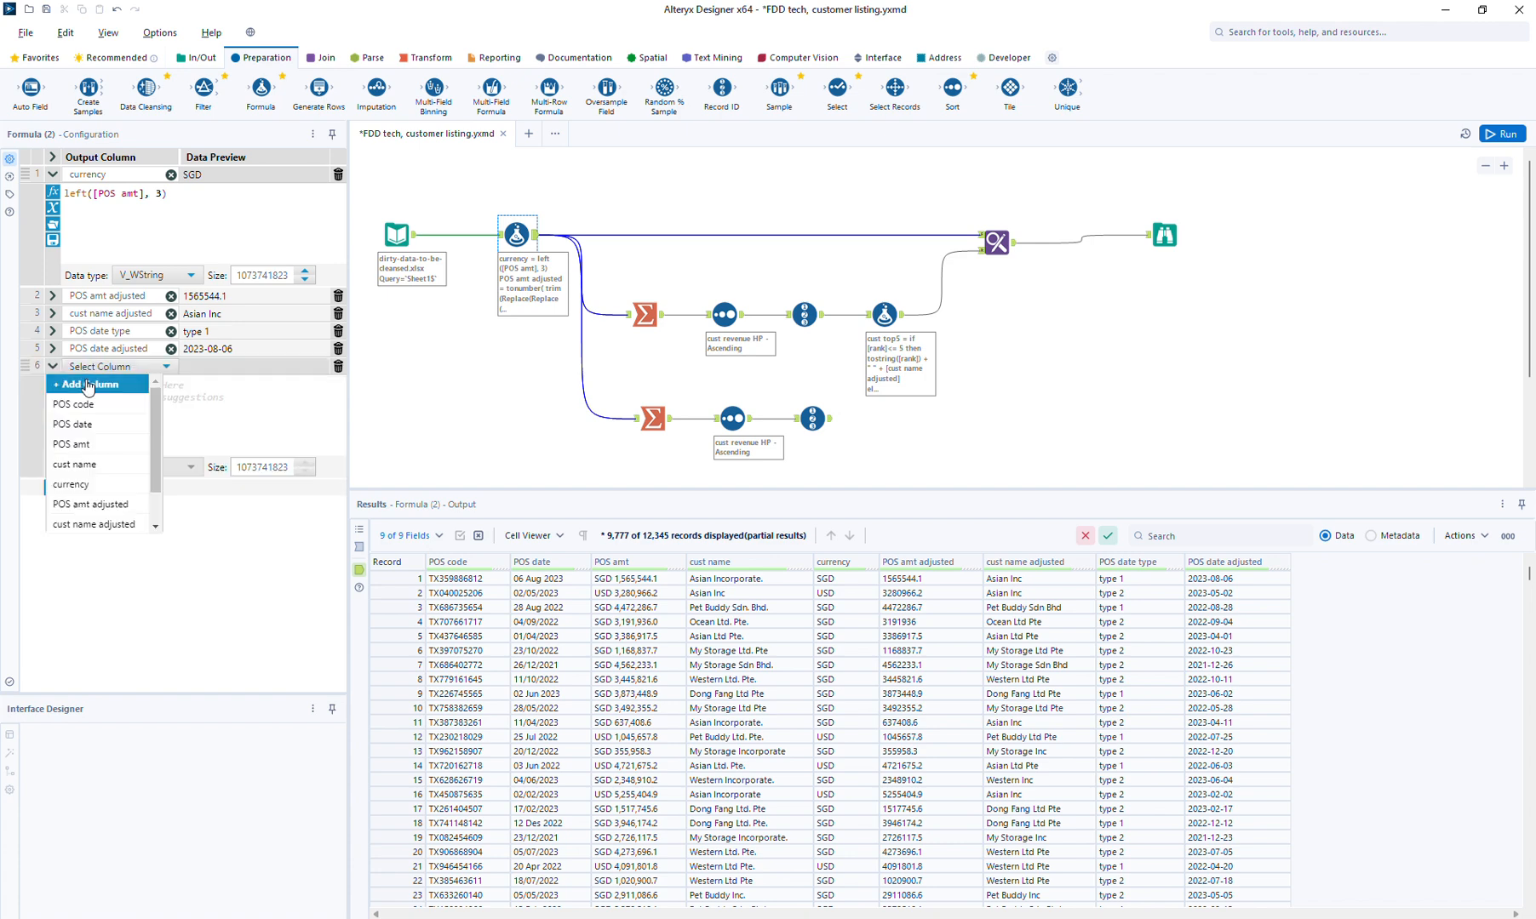
pyautogui.write('time_y')
pyautogui.click(88, 380)
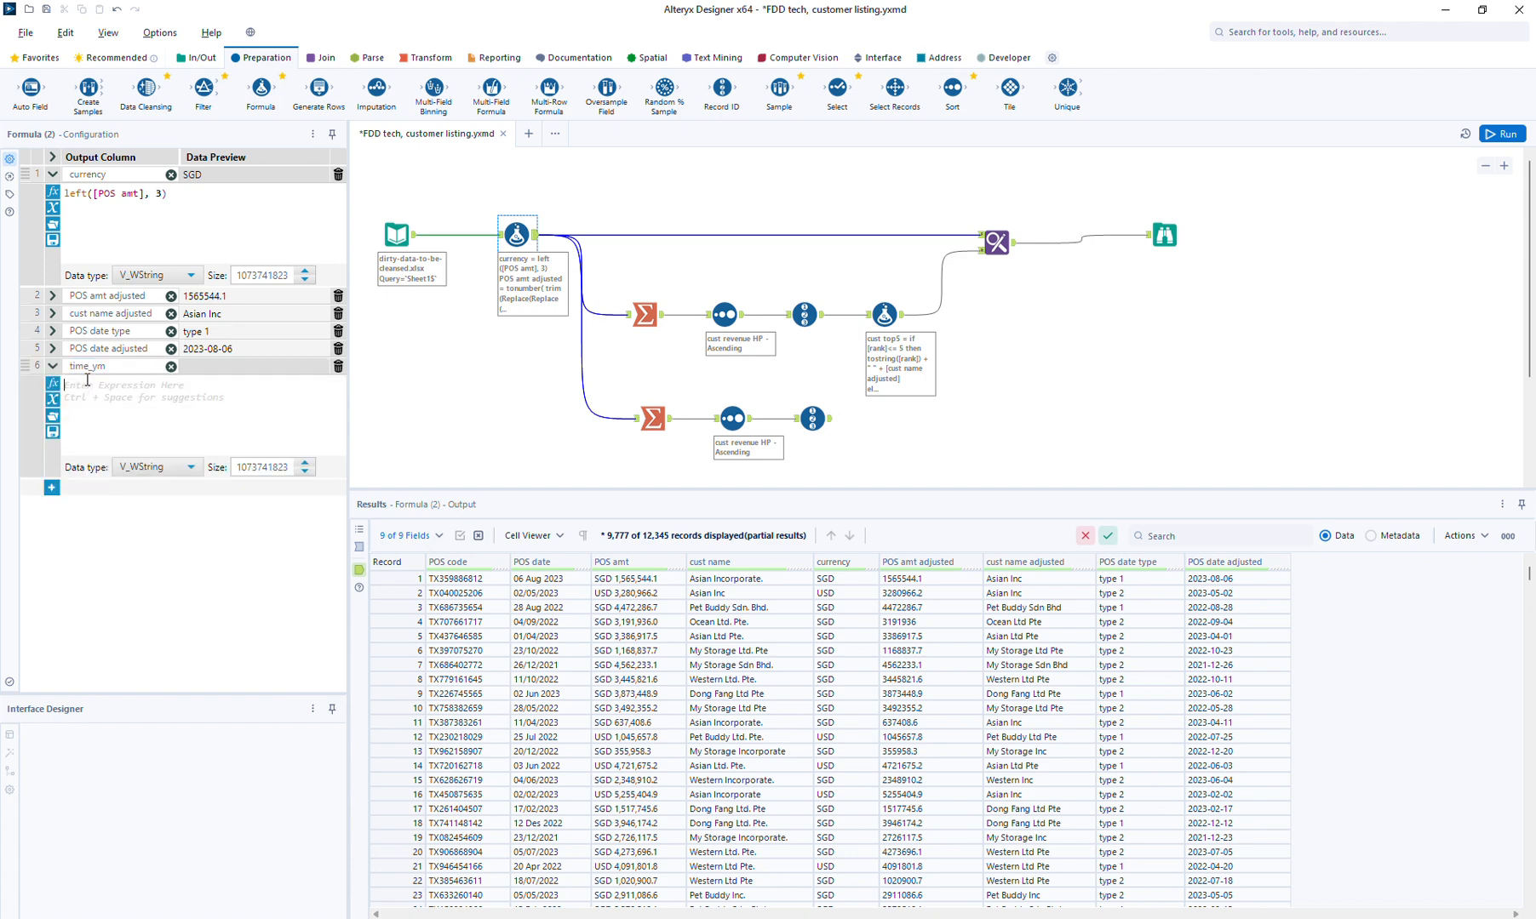
# Set the time_ym expression to left([POS date adjusted], 7).
pyautogui.write('left([')
pyautogui.press('Down')
pyautogui.press('Down')
pyautogui.press('Down')
pyautogui.press('Down')
pyautogui.press('Down')
pyautogui.press('Down')
pyautogui.press('Down')
pyautogui.press('Down')
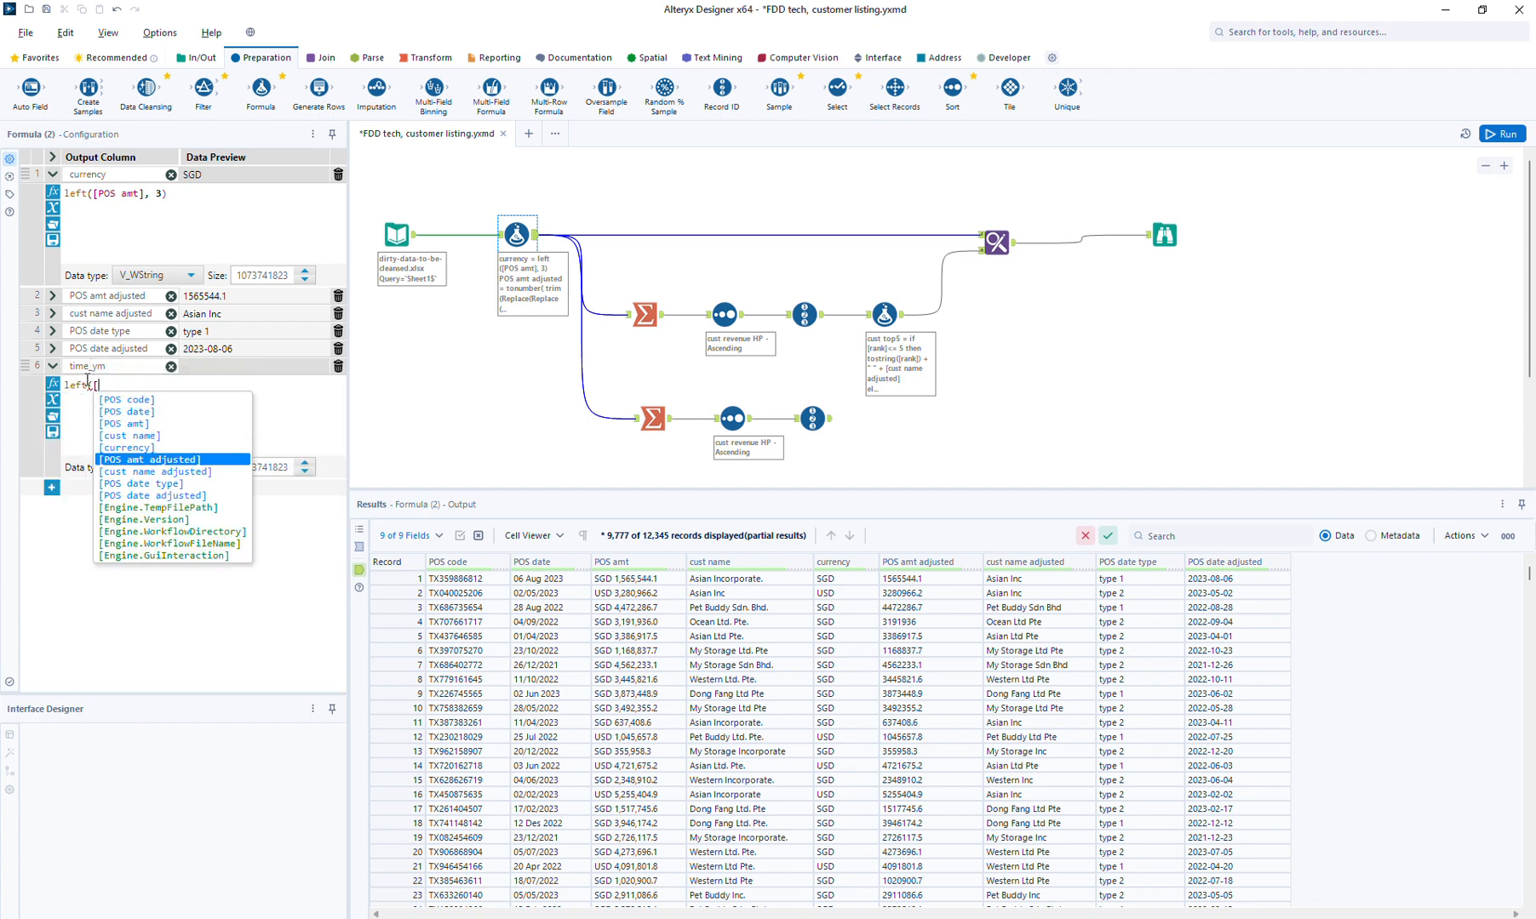
pyautogui.press('Return')
pyautogui.write(', 7)')
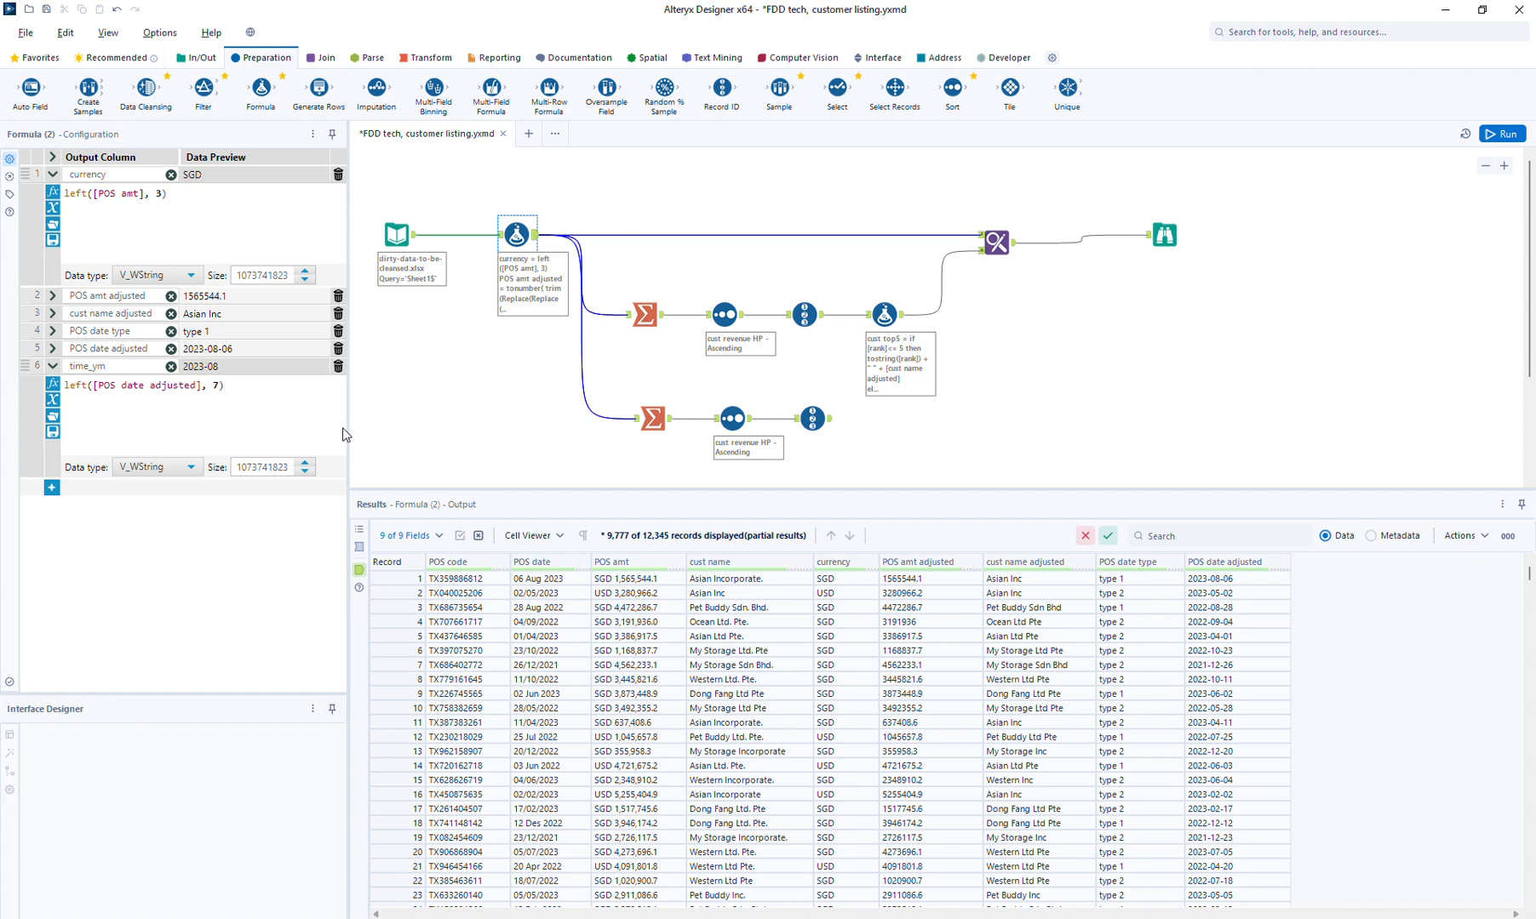
# Insert a Cross Tab tool between the Find Replace and Browse tools.
pyautogui.click(419, 57)
pyautogui.moveTo(148, 91); pyautogui.dragTo(1102, 242)
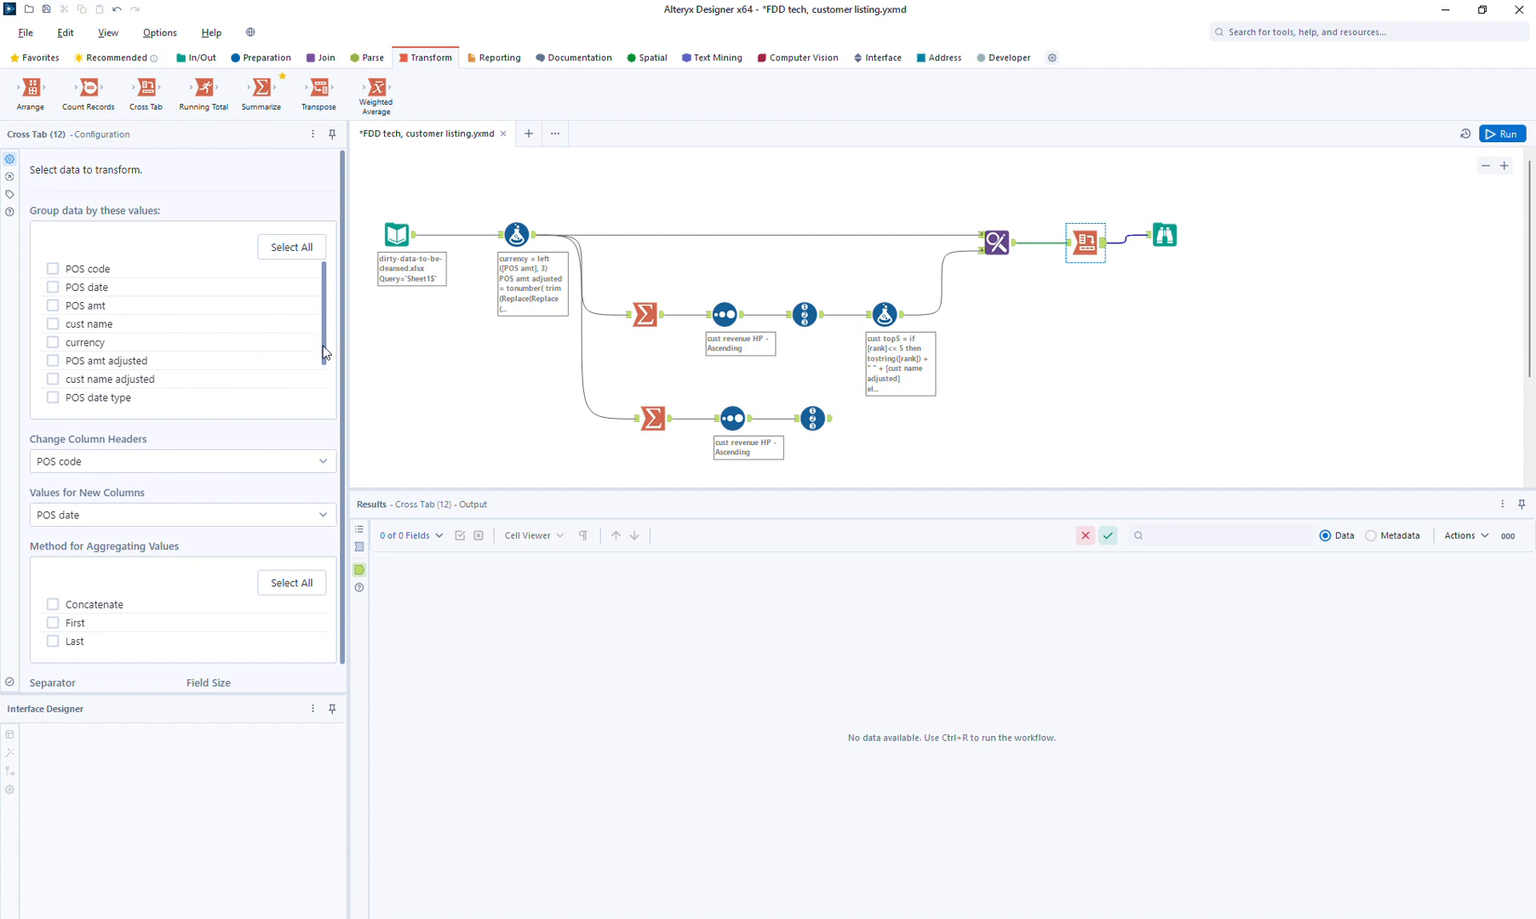
# Group the Cross Tab data by cust top5 and use time_ym for the new column headers.
pyautogui.moveTo(320, 340); pyautogui.dragTo(322, 402)
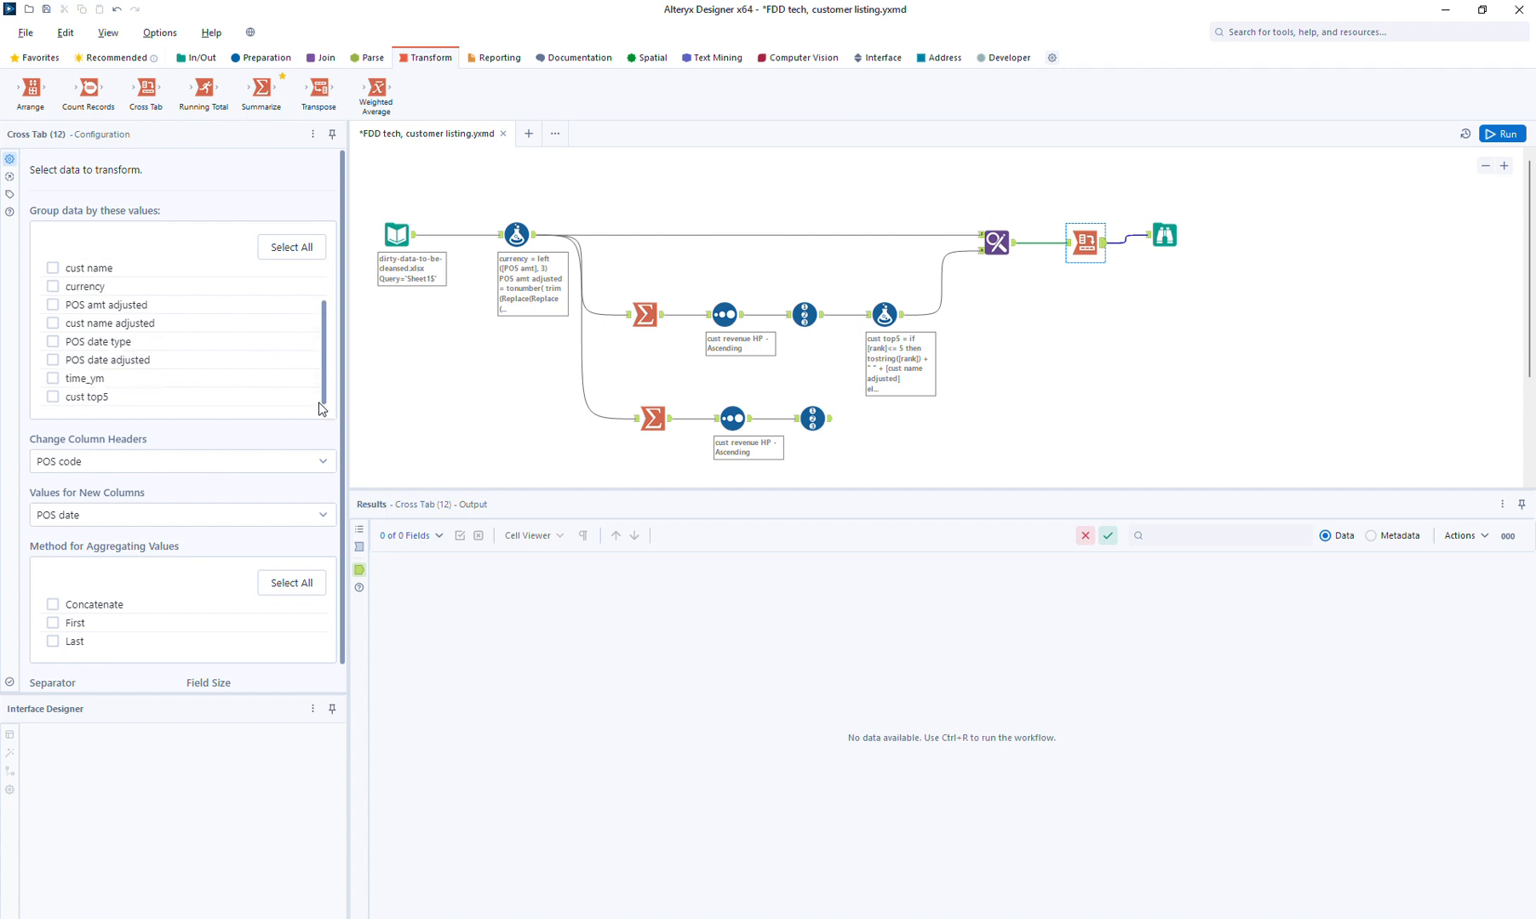
pyautogui.click(99, 404)
pyautogui.click(76, 459)
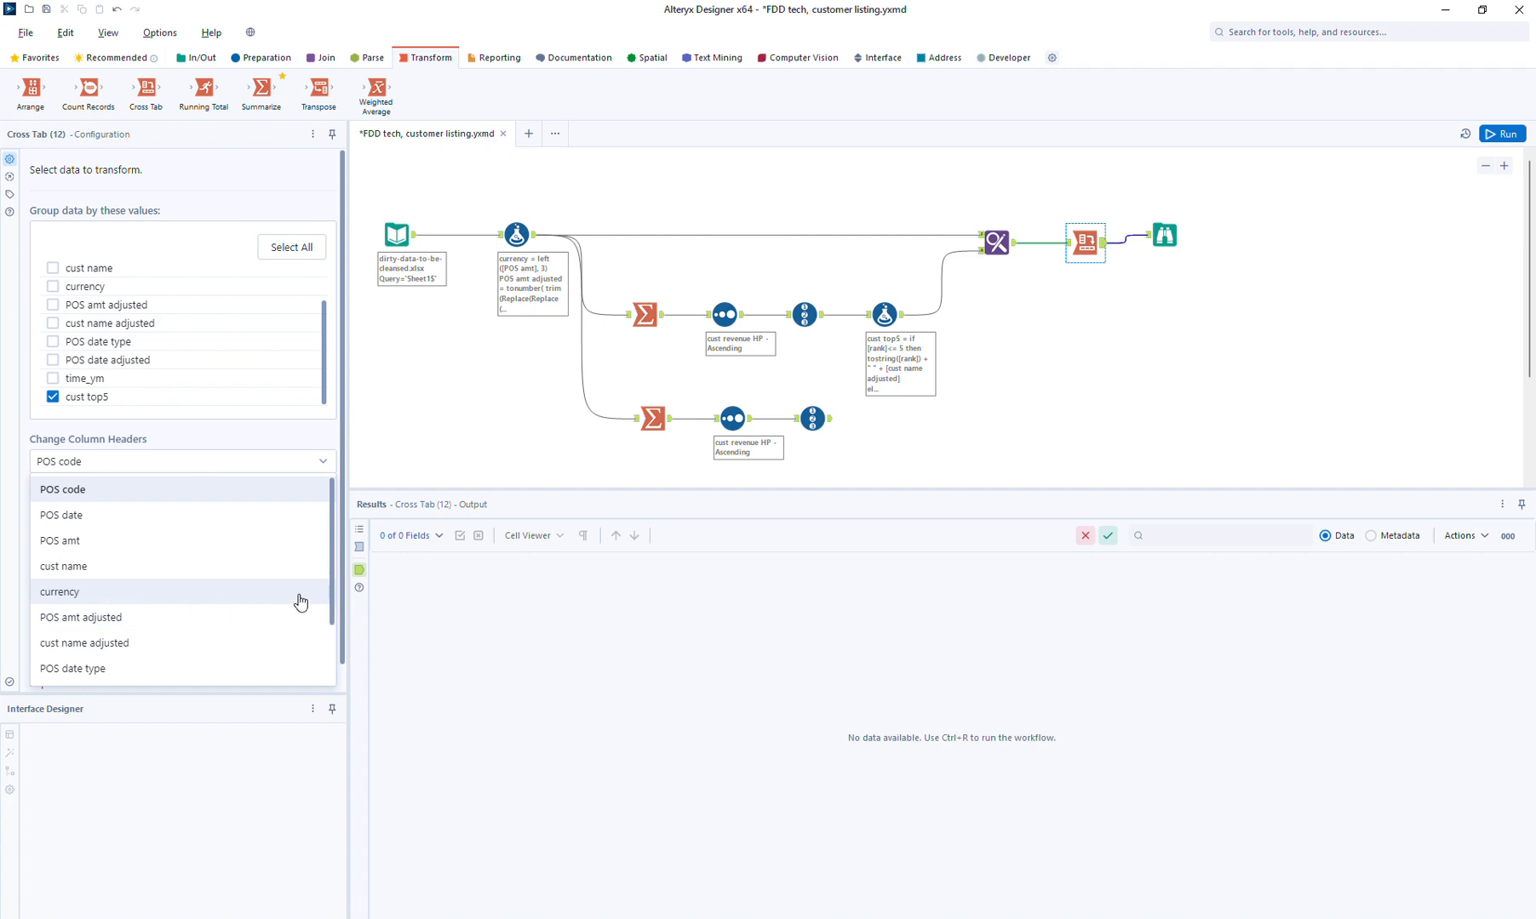
pyautogui.scroll(-1, 332, 594)
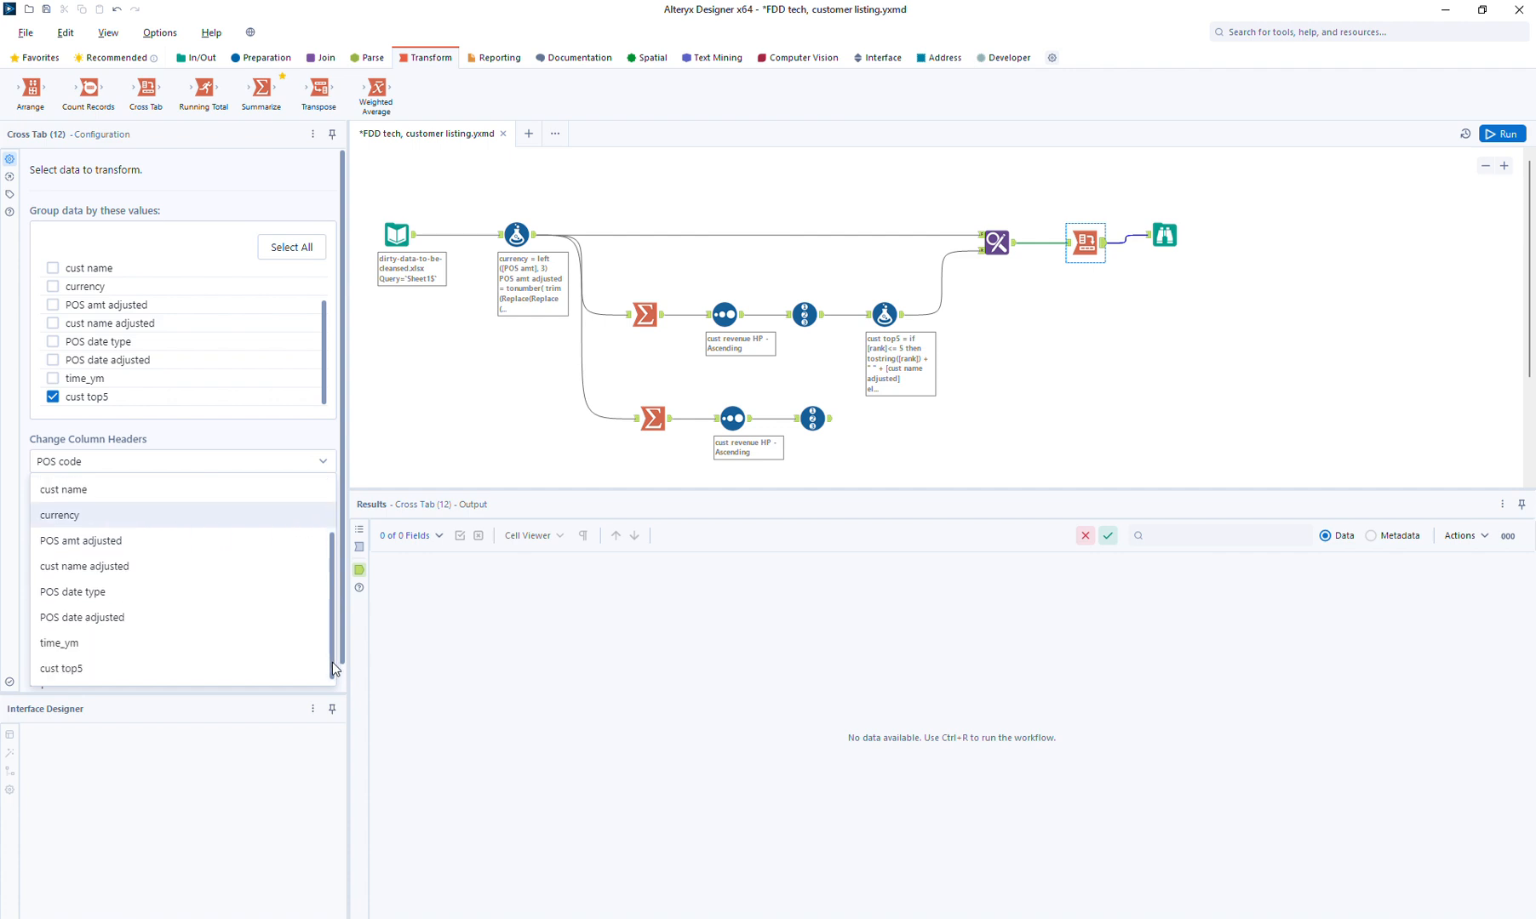
pyautogui.click(122, 649)
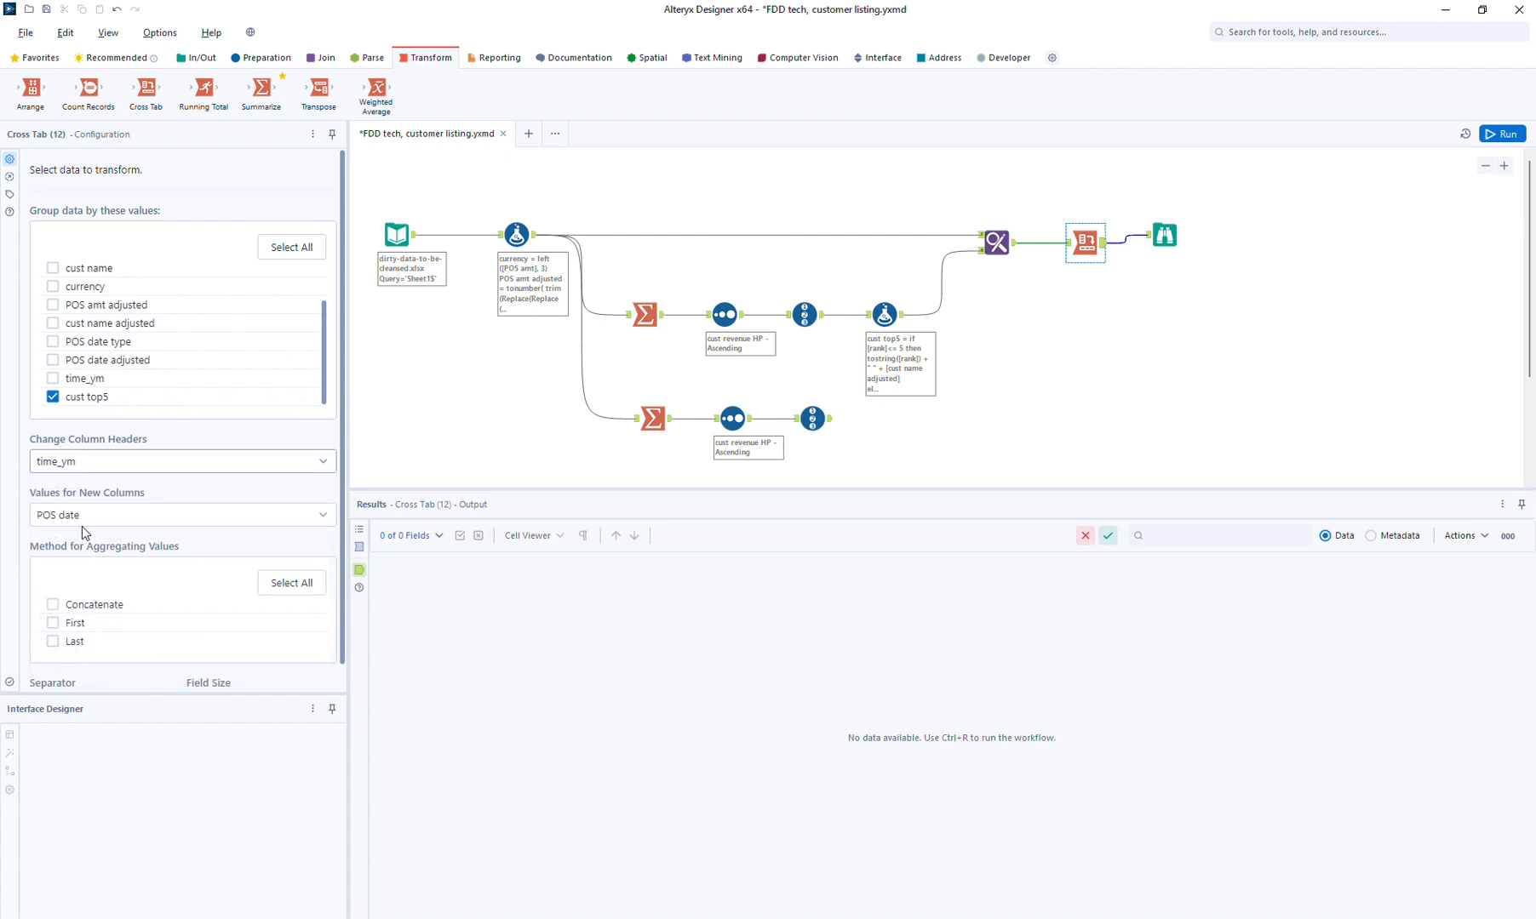
# Fill the new columns with the sum of POS amt adjusted, then run the workflow and view the Browse results.
pyautogui.click(80, 516)
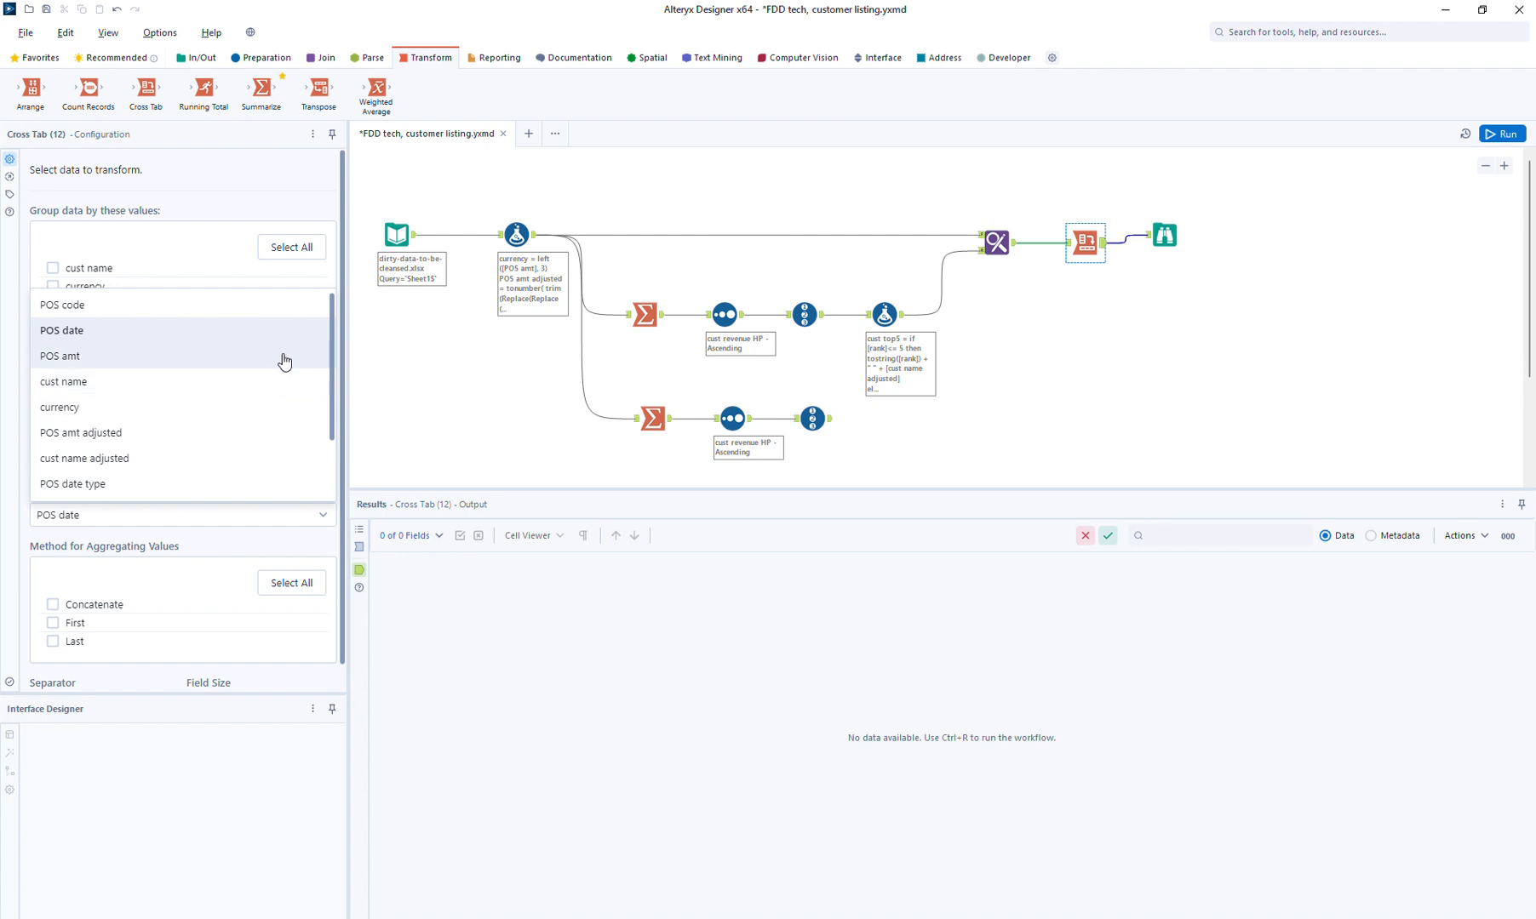
pyautogui.scroll(-1, 331, 374)
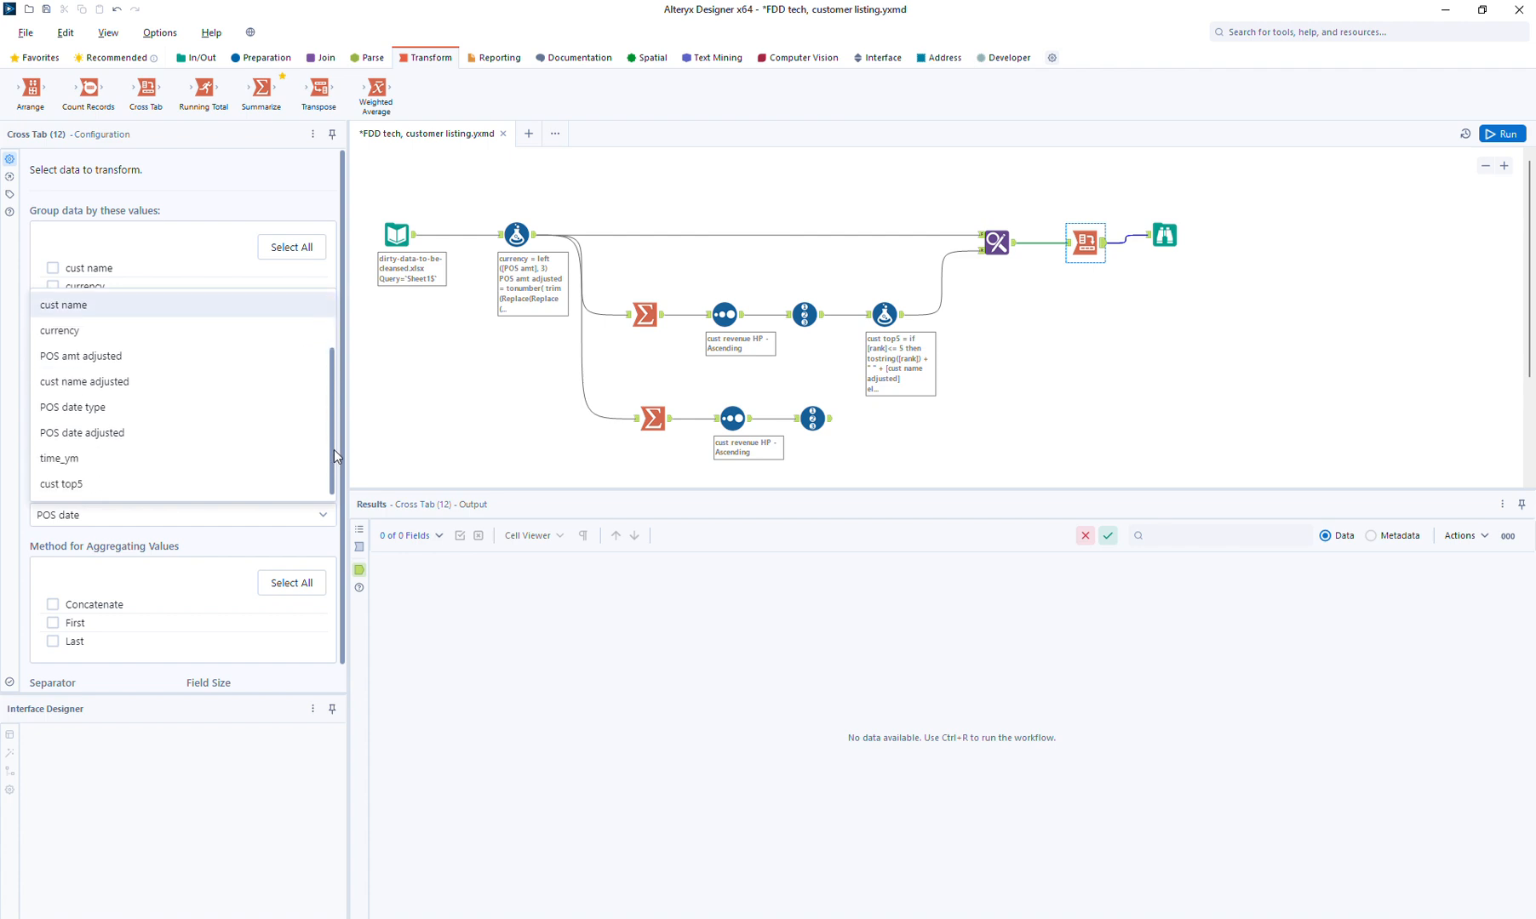
pyautogui.click(130, 356)
pyautogui.click(85, 613)
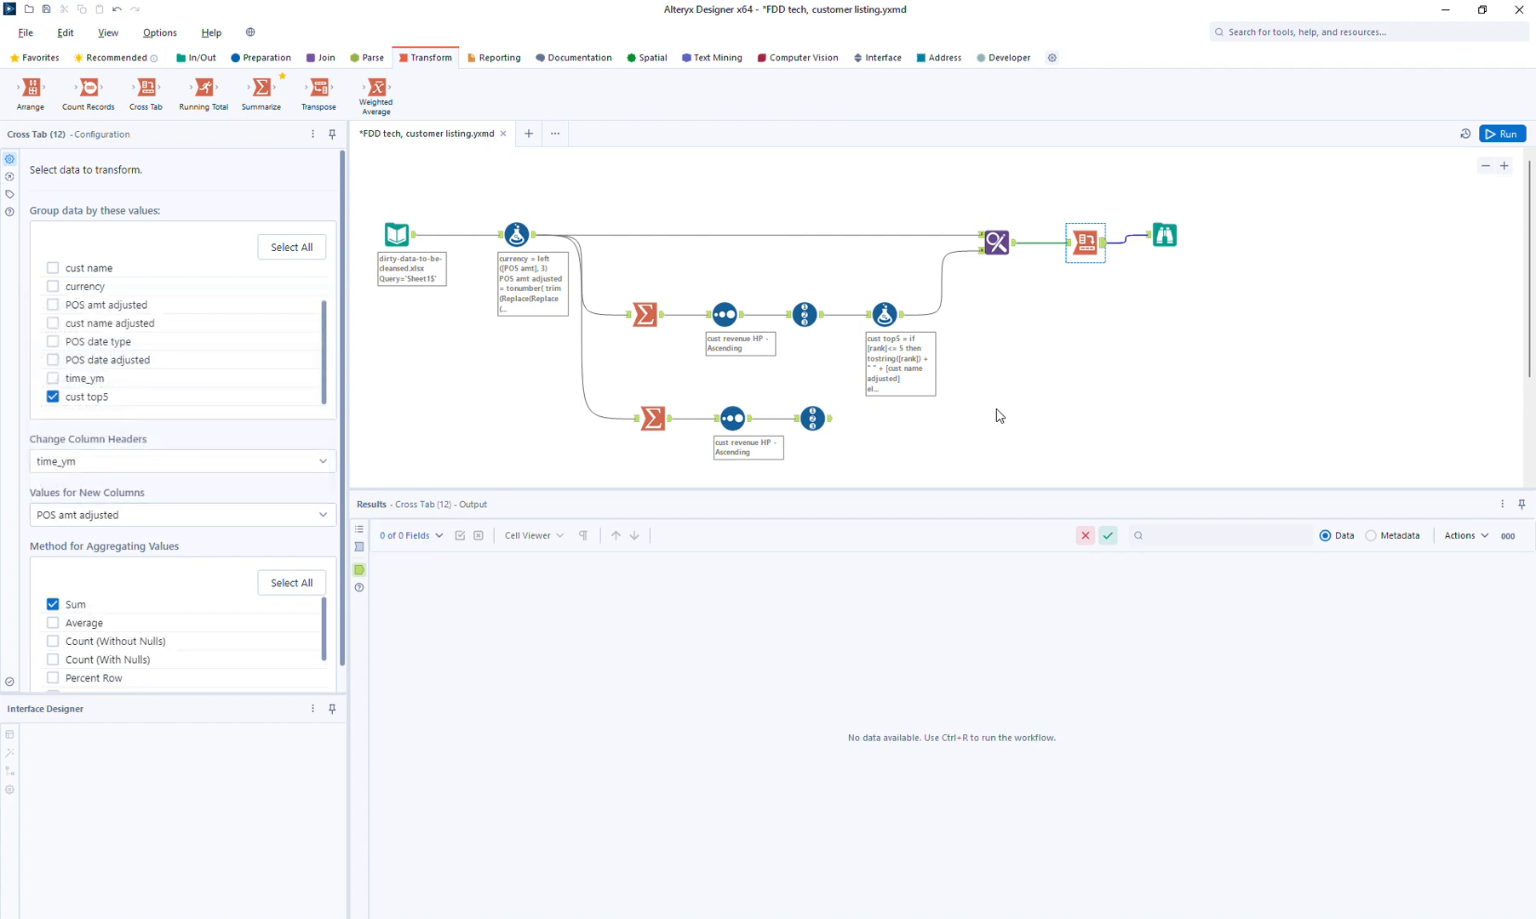
pyautogui.click(1505, 135)
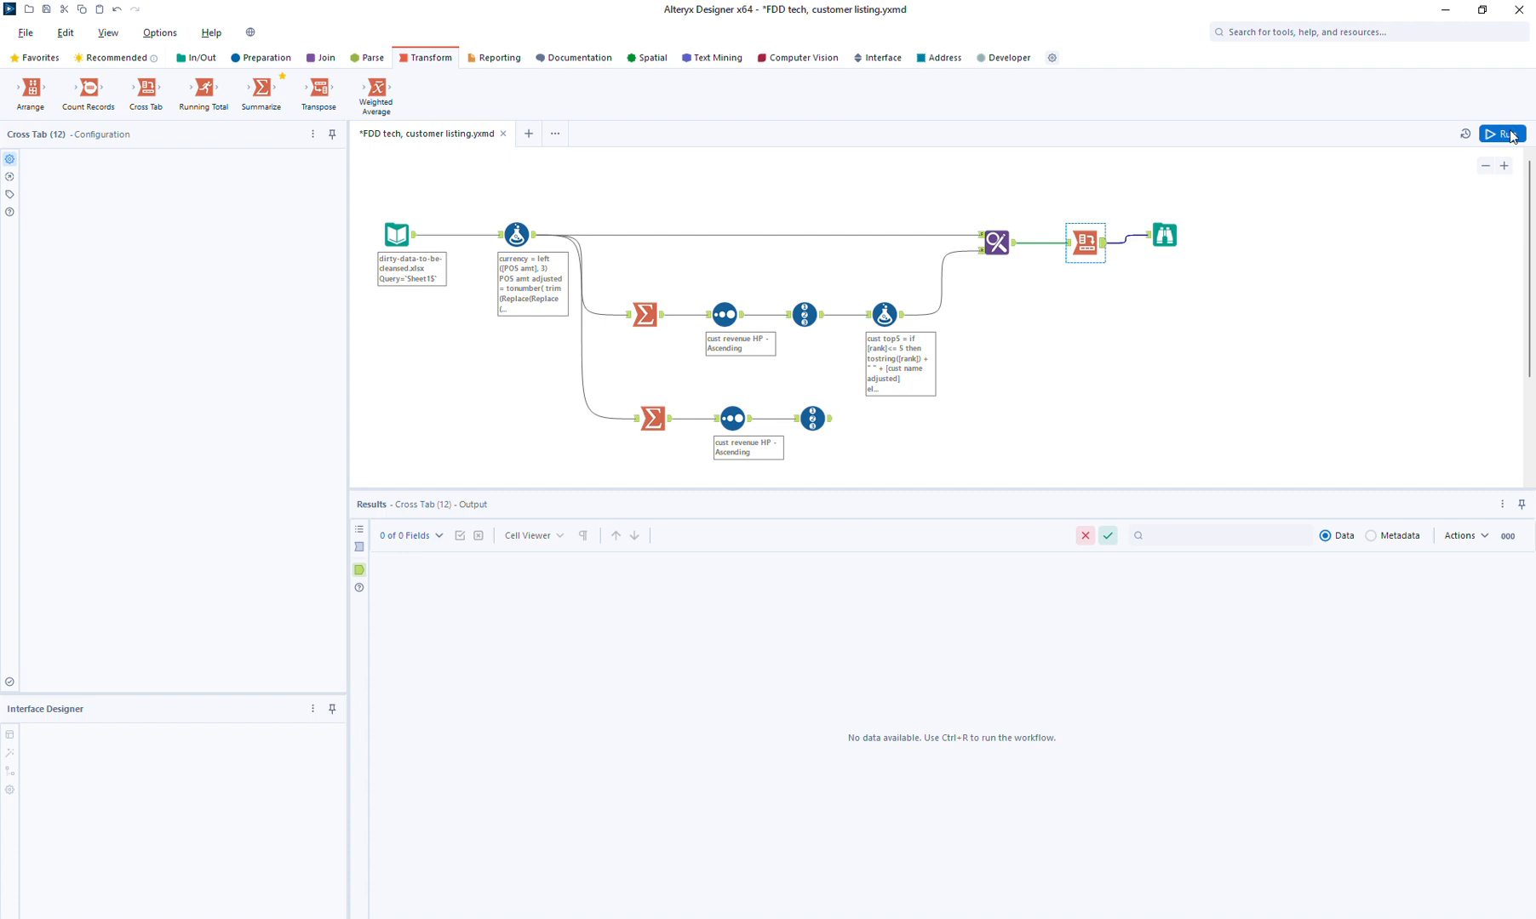
pyautogui.click(1164, 236)
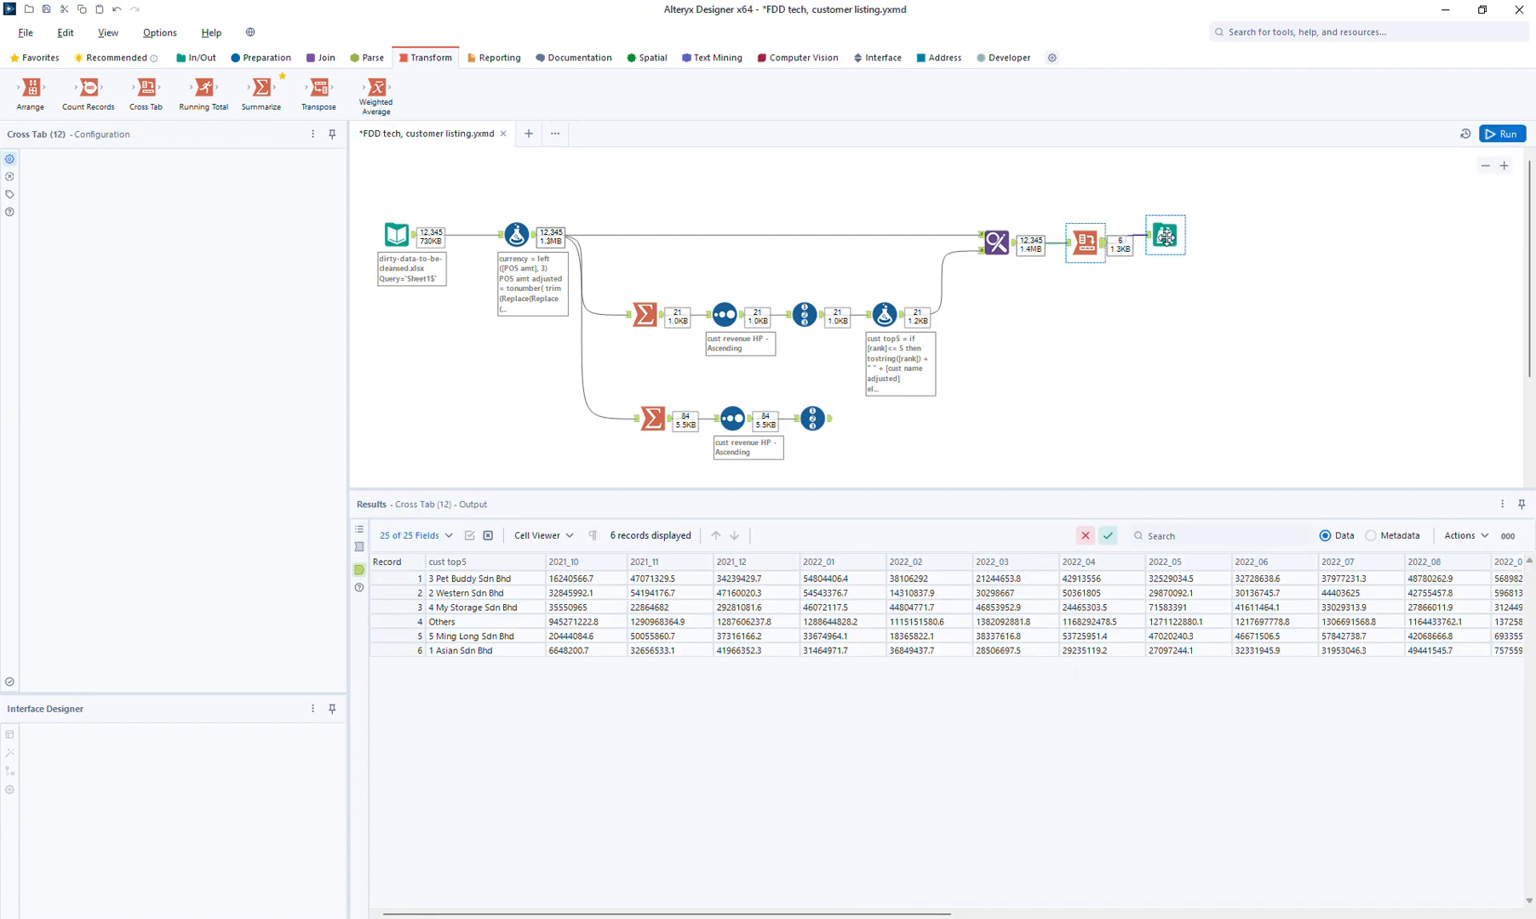
# Make room before the Browse tool and insert a Sort tool between it and the Cross Tab tool.
pyautogui.moveTo(1165, 237); pyautogui.dragTo(1197, 239)
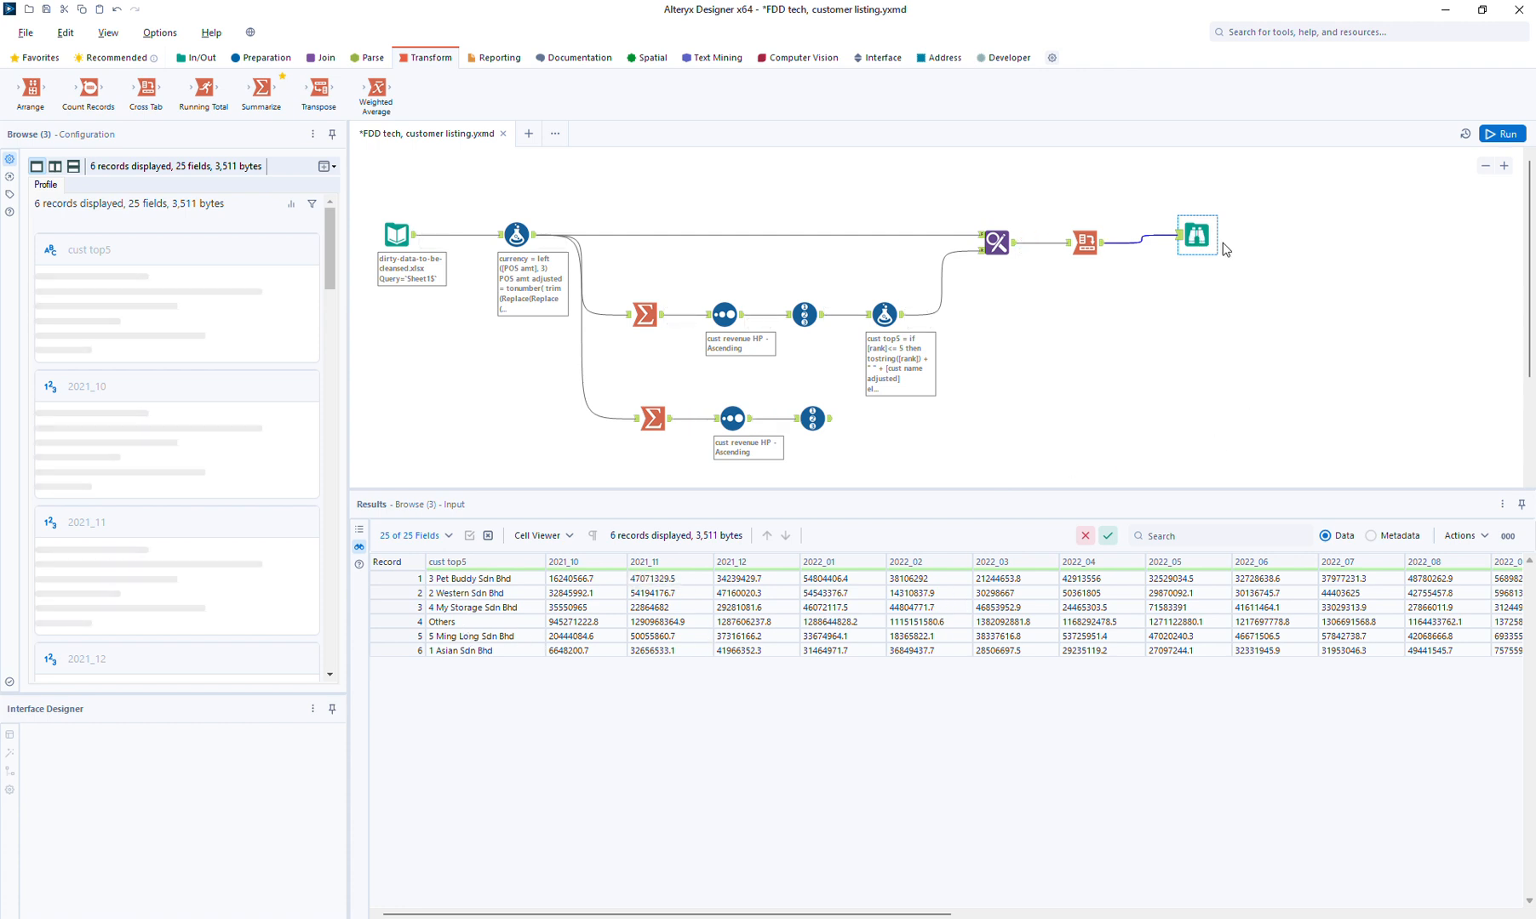
pyautogui.moveTo(1196, 235); pyautogui.dragTo(1267, 235)
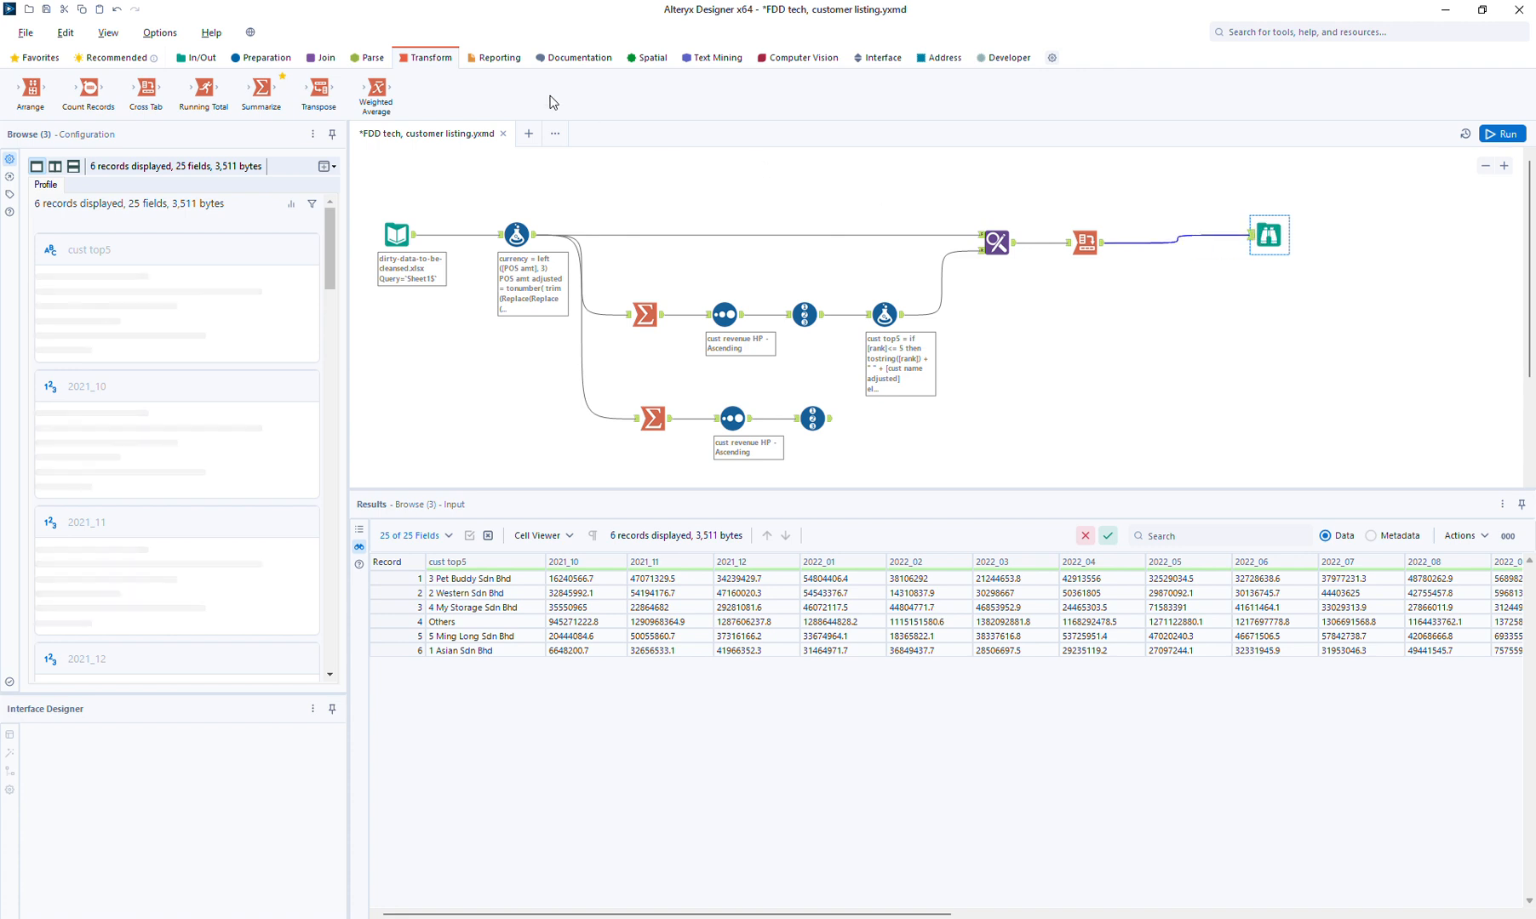
pyautogui.click(273, 59)
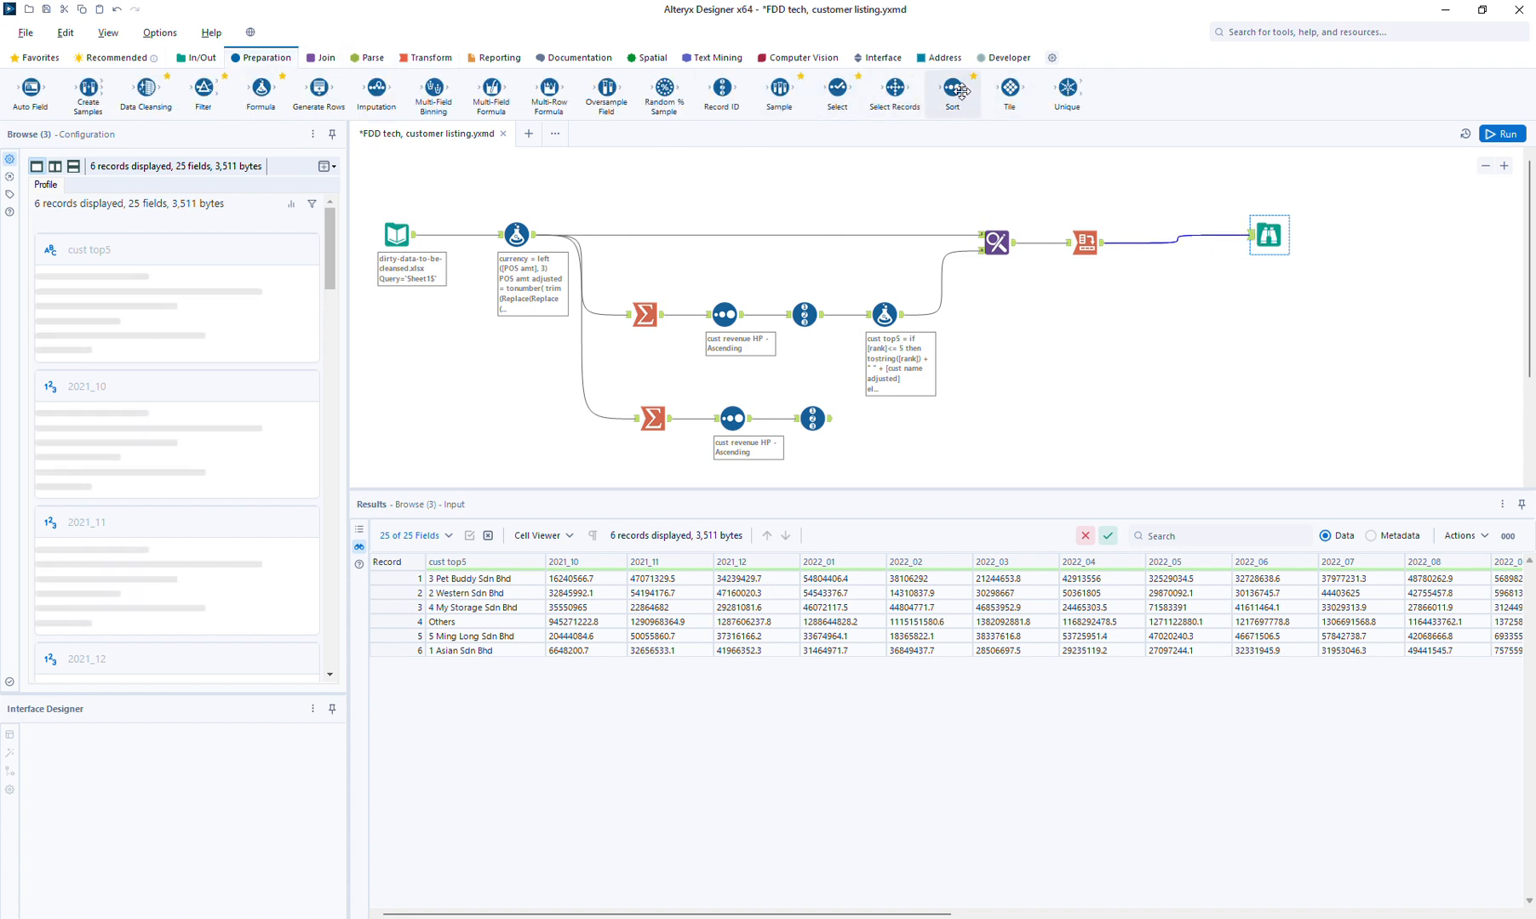
pyautogui.moveTo(953, 89); pyautogui.dragTo(1166, 243)
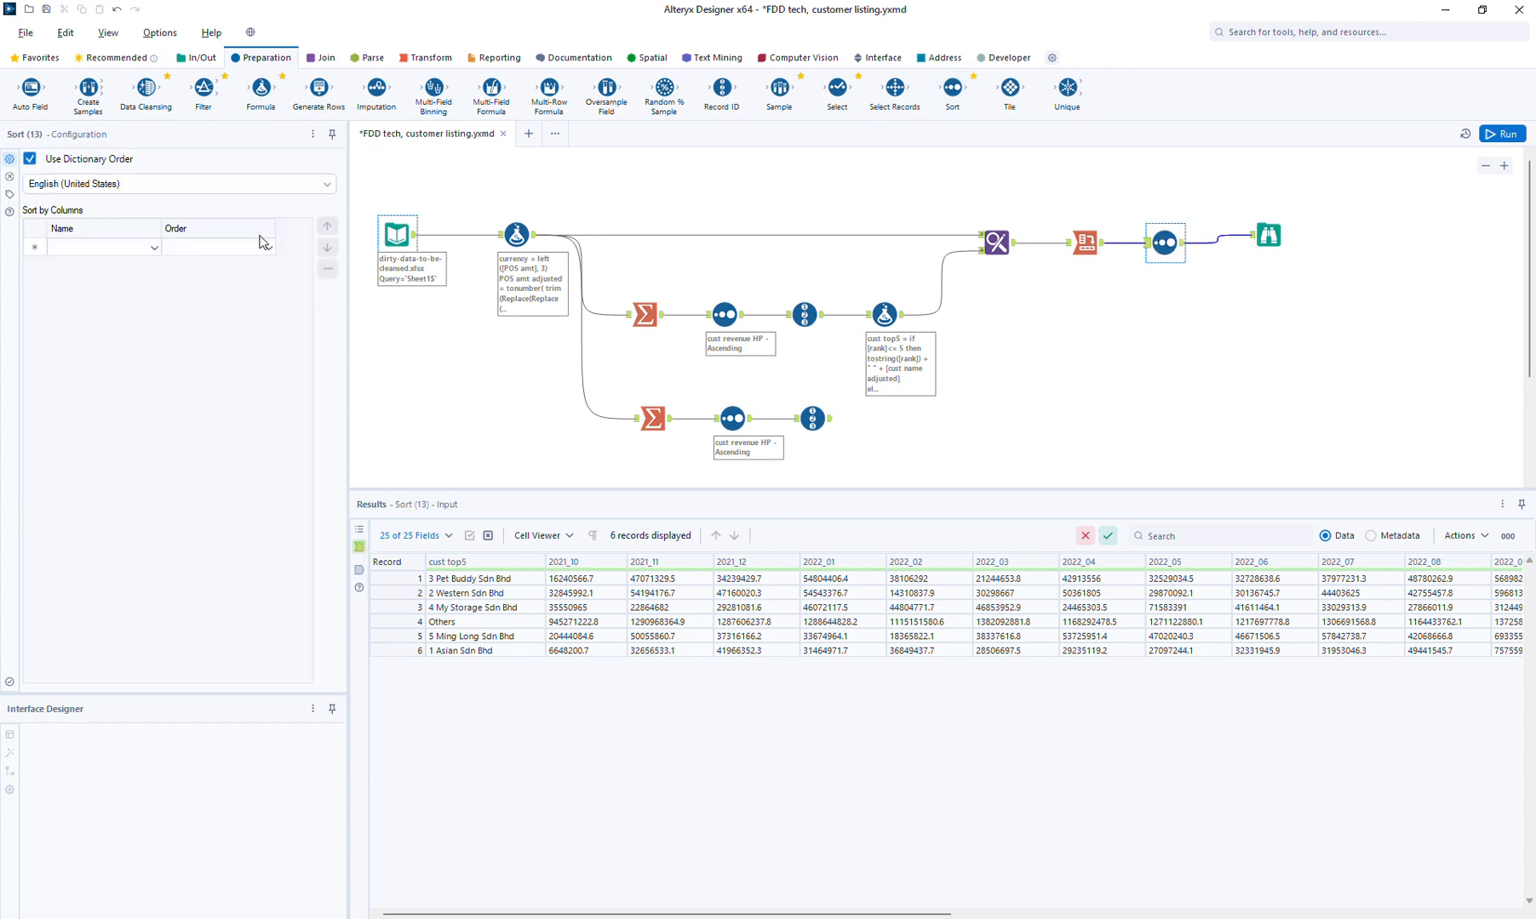
# Sort the cross-tabulated data by cust top5 in ascending order, then run the workflow and view the Browse results.
pyautogui.click(81, 249)
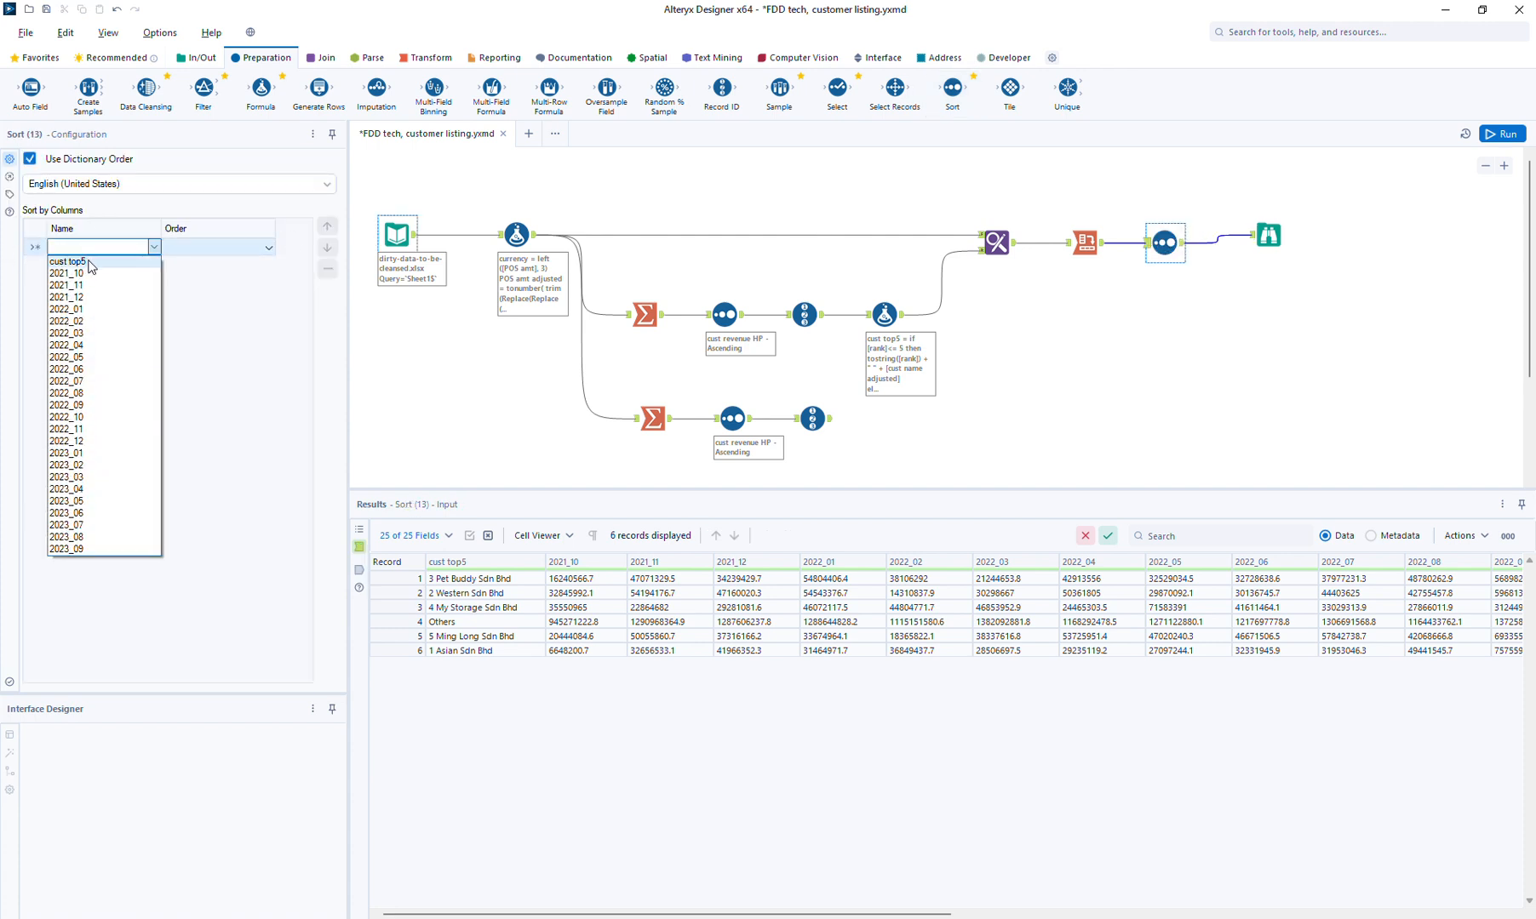
pyautogui.click(94, 261)
pyautogui.click(1504, 134)
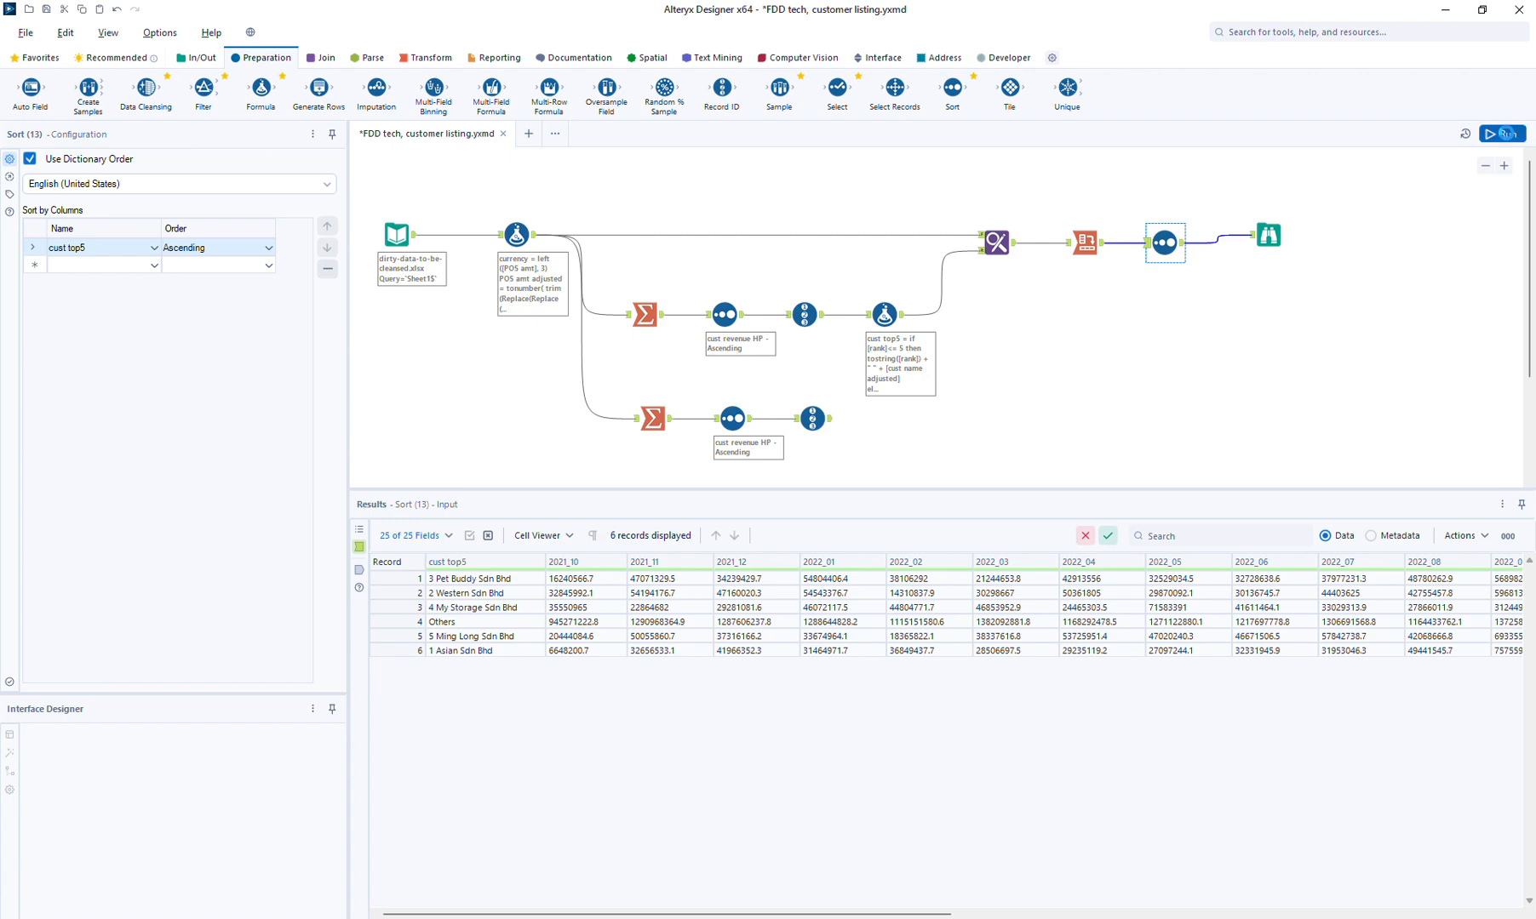
pyautogui.click(1268, 247)
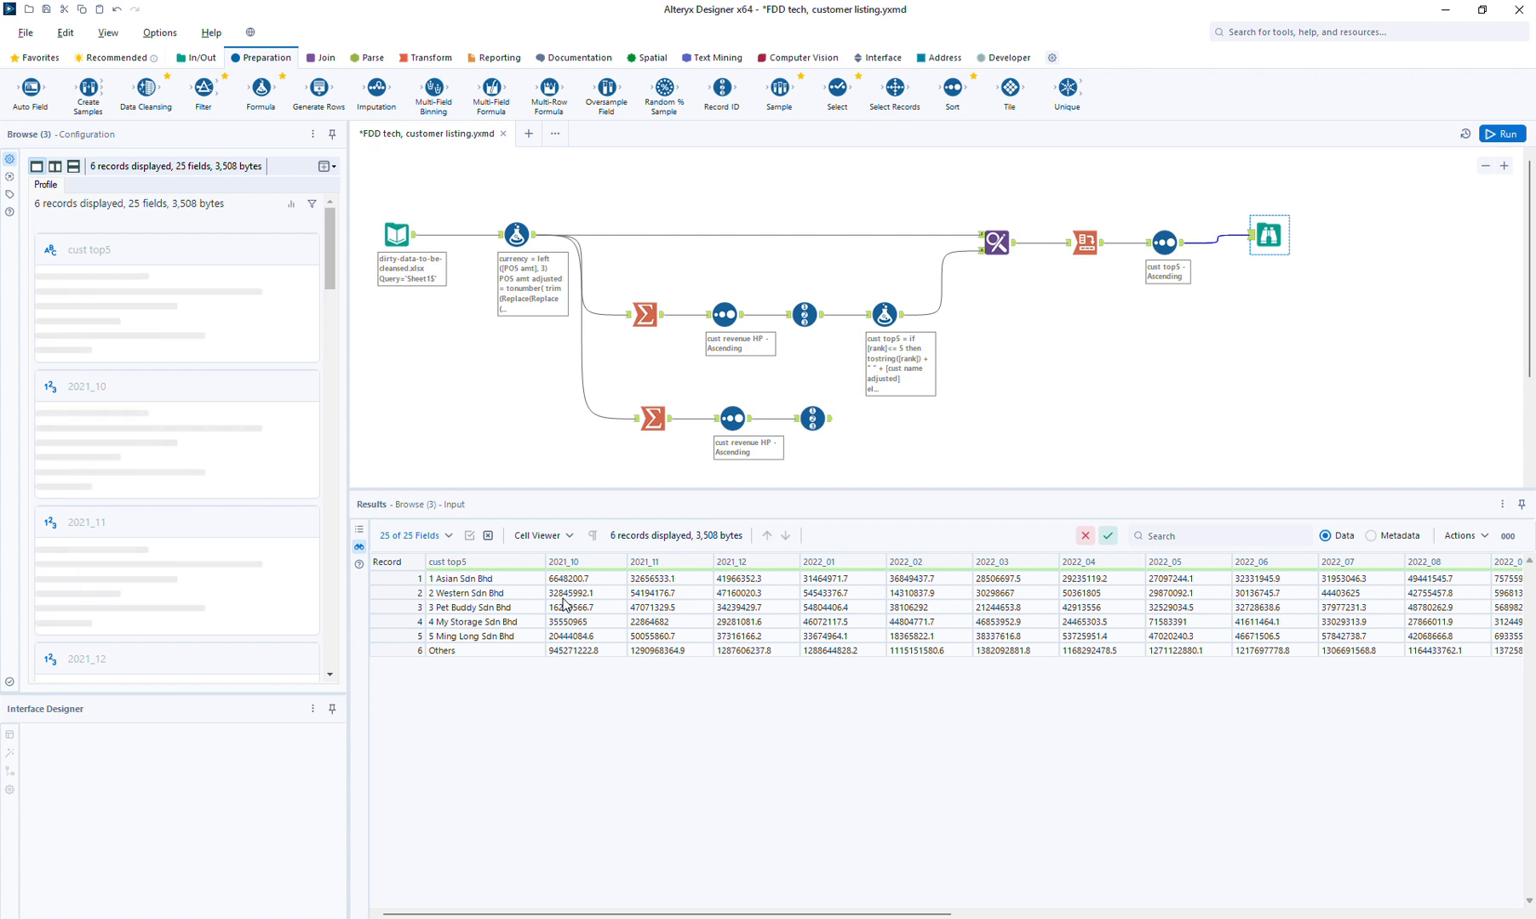
pyautogui.rightClick(564, 567)
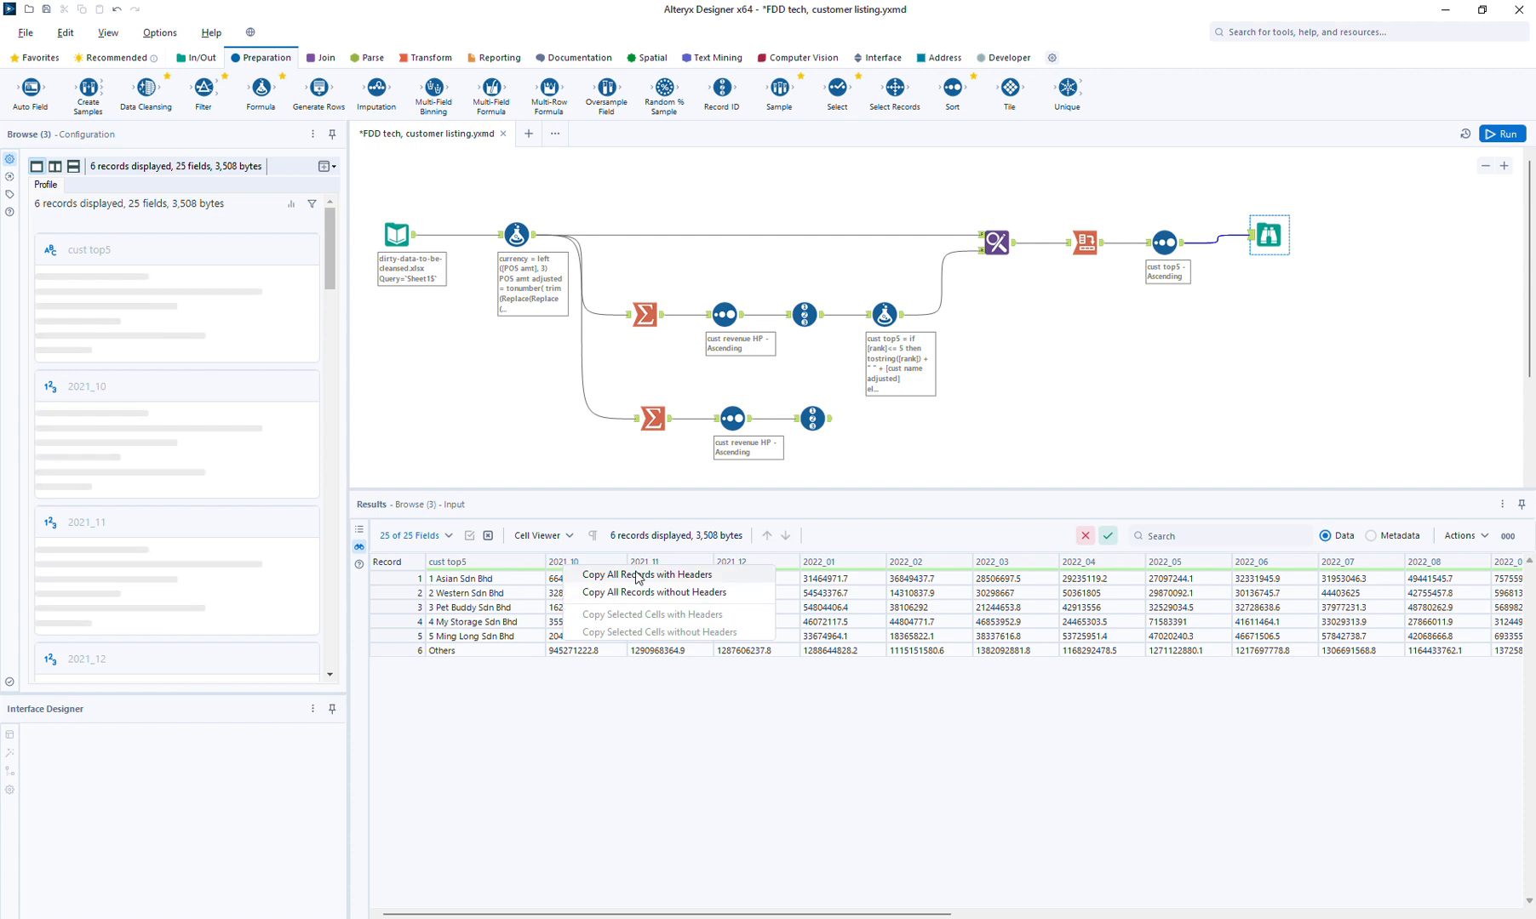
pyautogui.click(1129, 354)
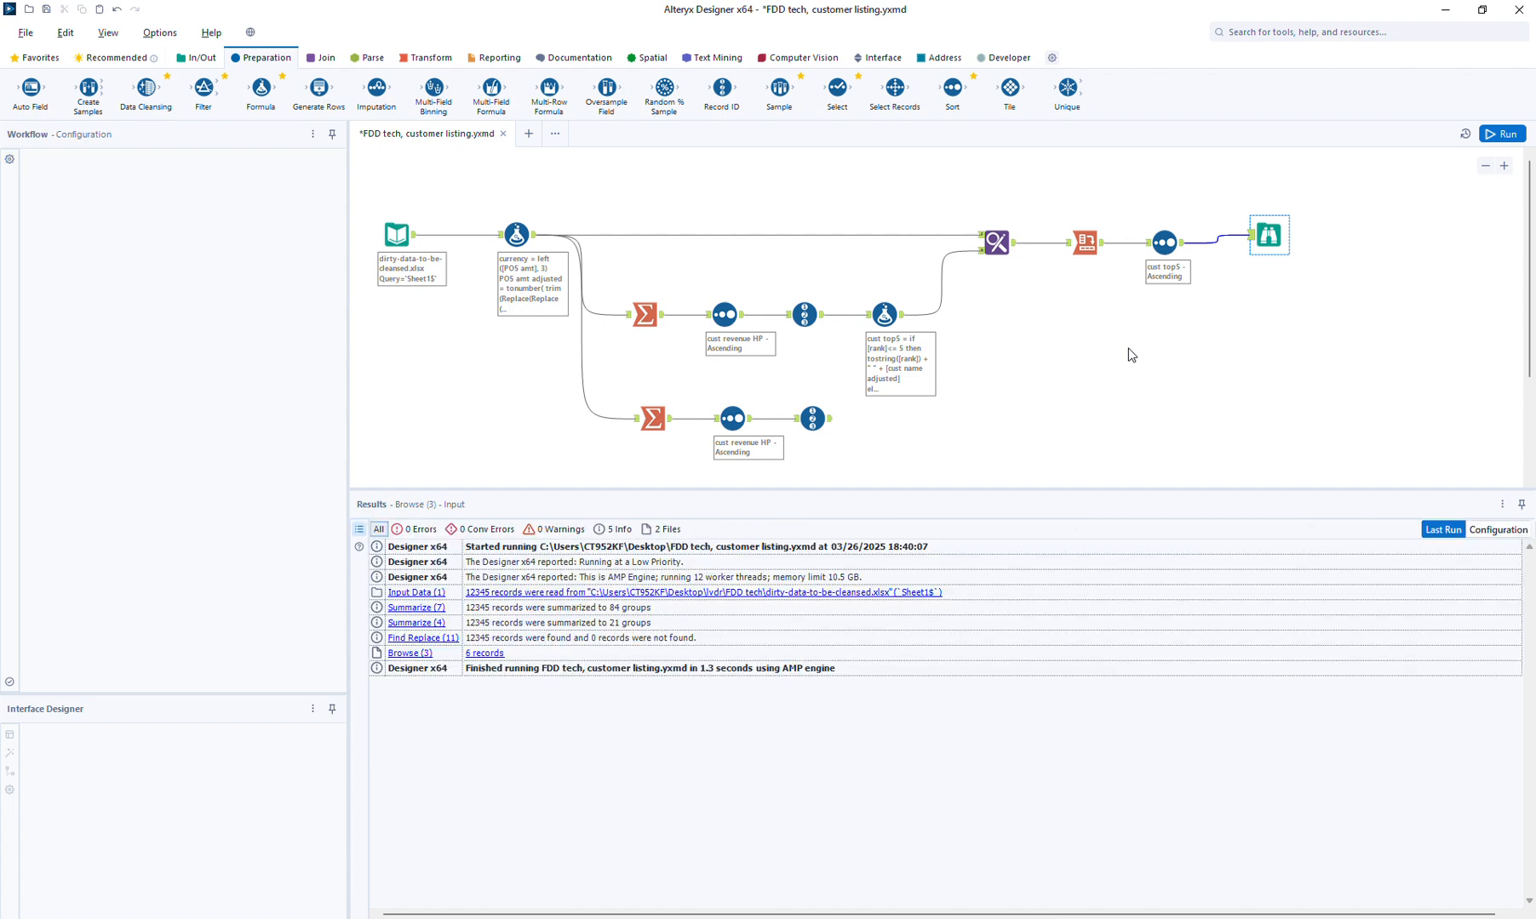
pyautogui.click(1270, 236)
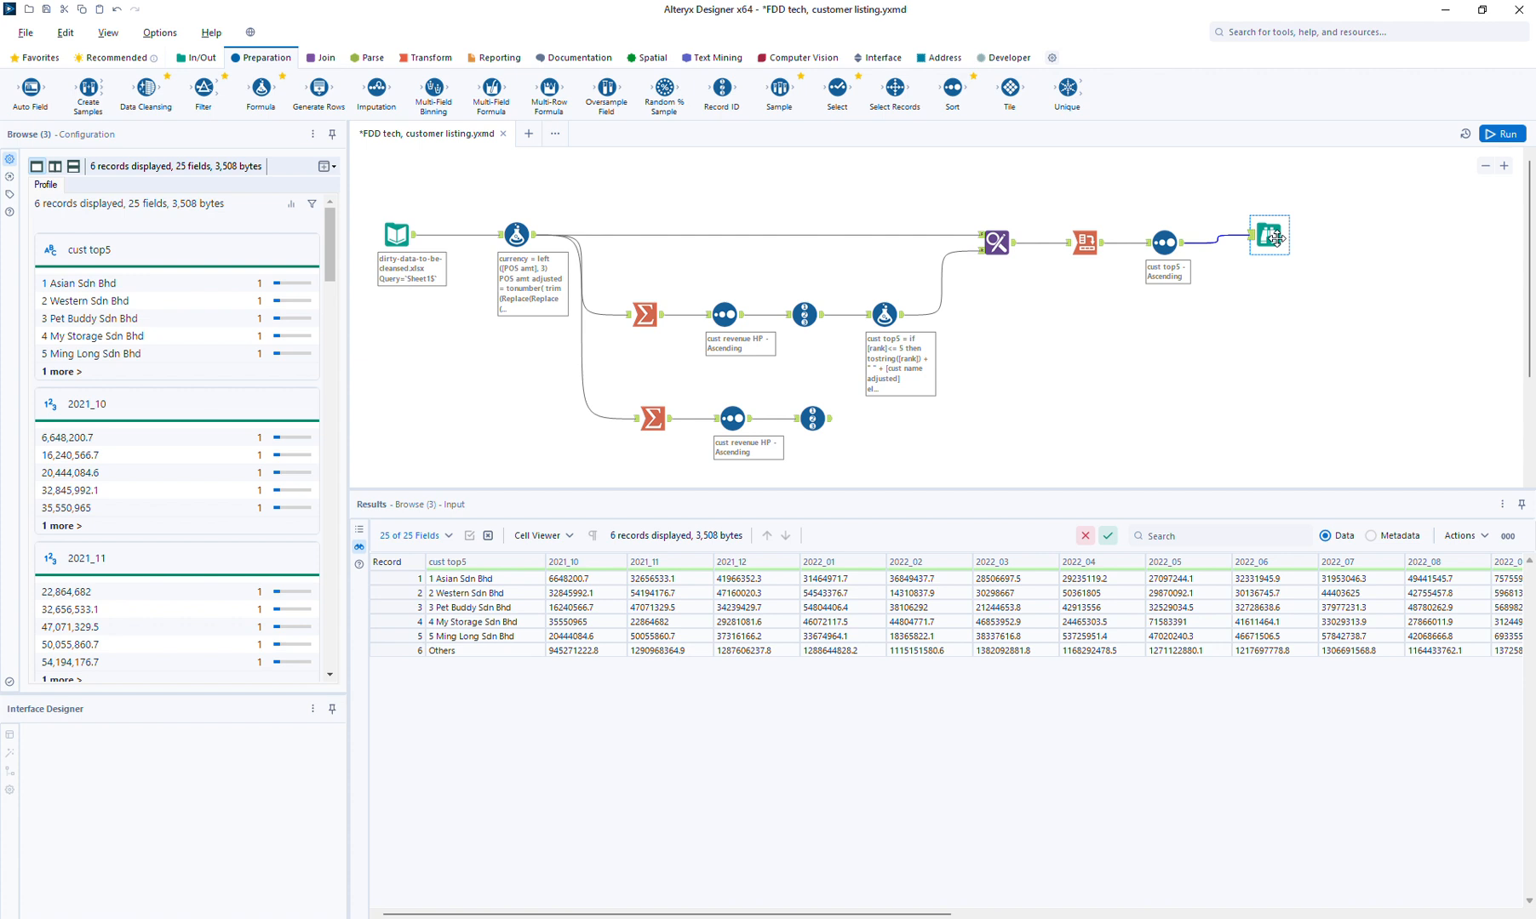
# Move the Browse tool into a straight line with the Sort tool.
pyautogui.moveTo(1274, 238); pyautogui.dragTo(1290, 246)
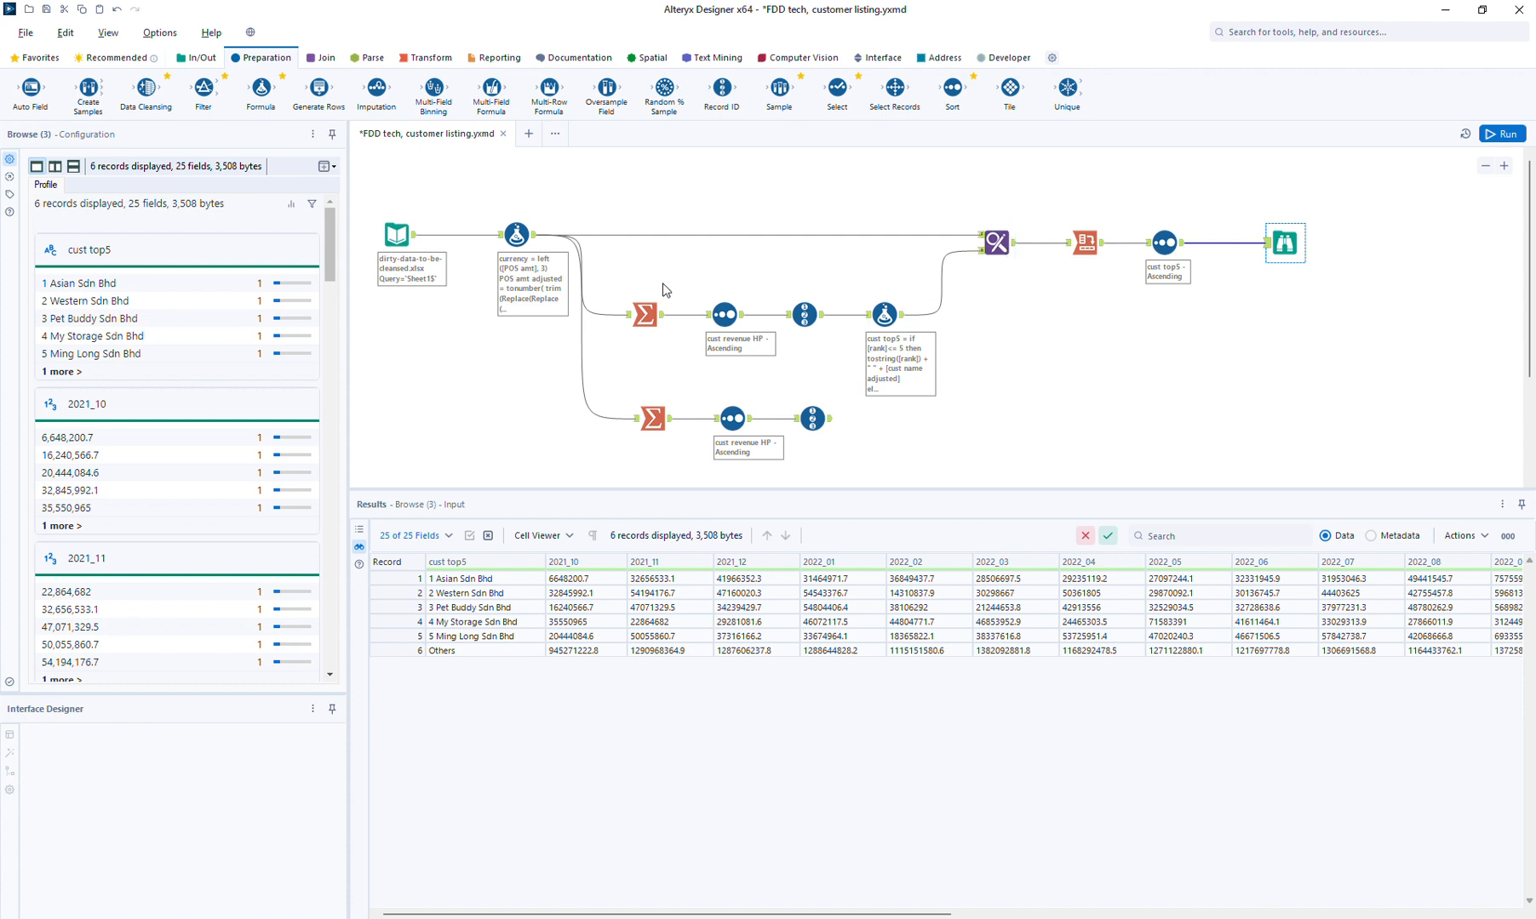
# Review the outputs of the cust top5 Formula, the lower Record ID and the Find Replace tools, ending with the Browse results.
pyautogui.click(905, 322)
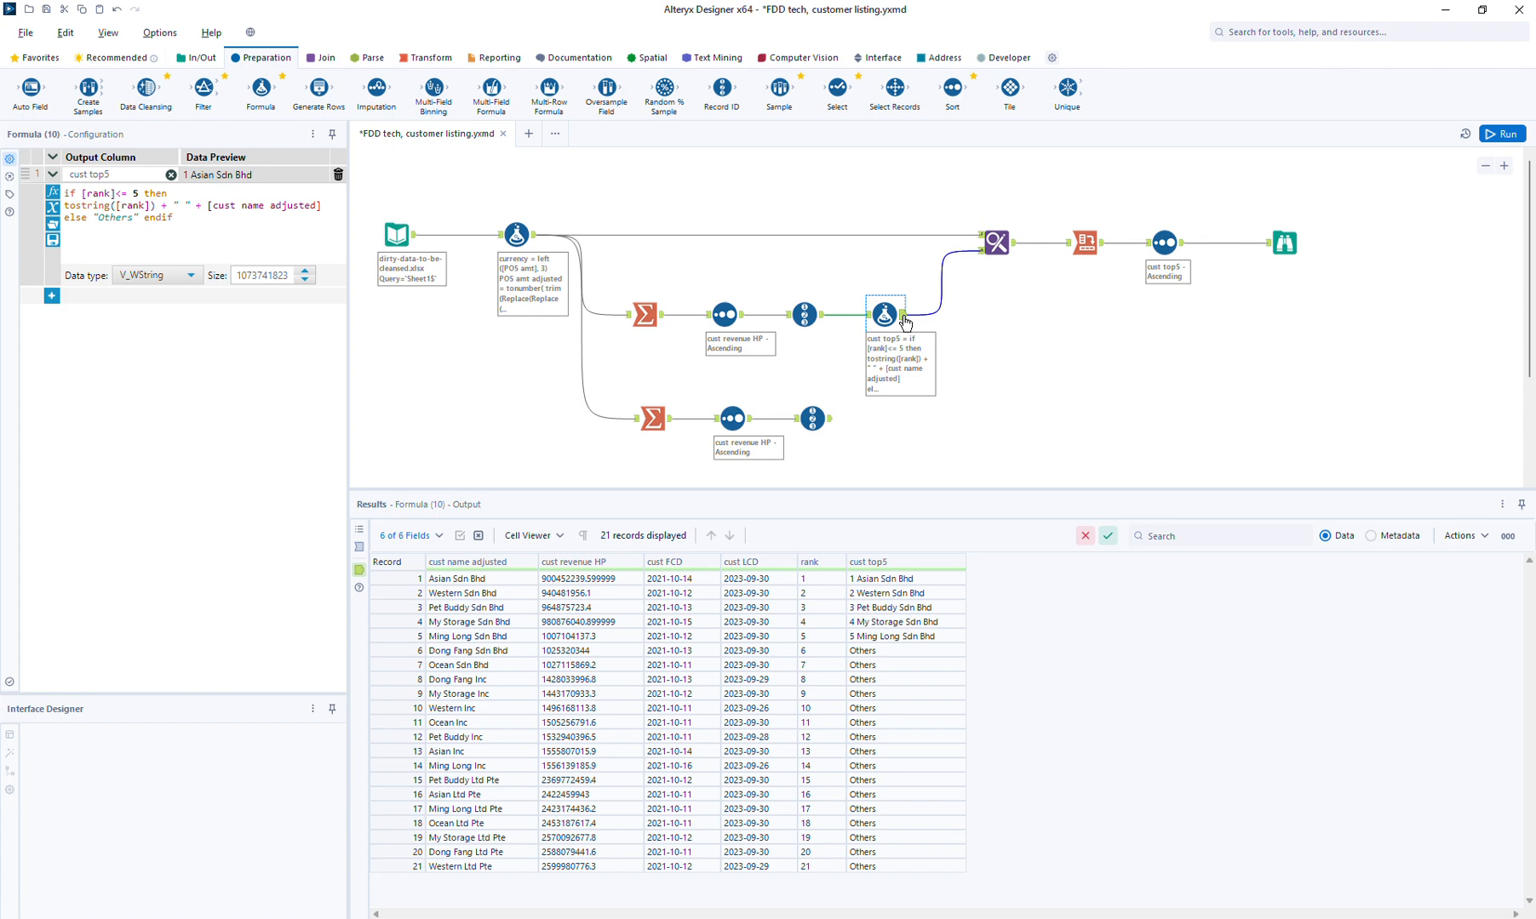
pyautogui.click(831, 428)
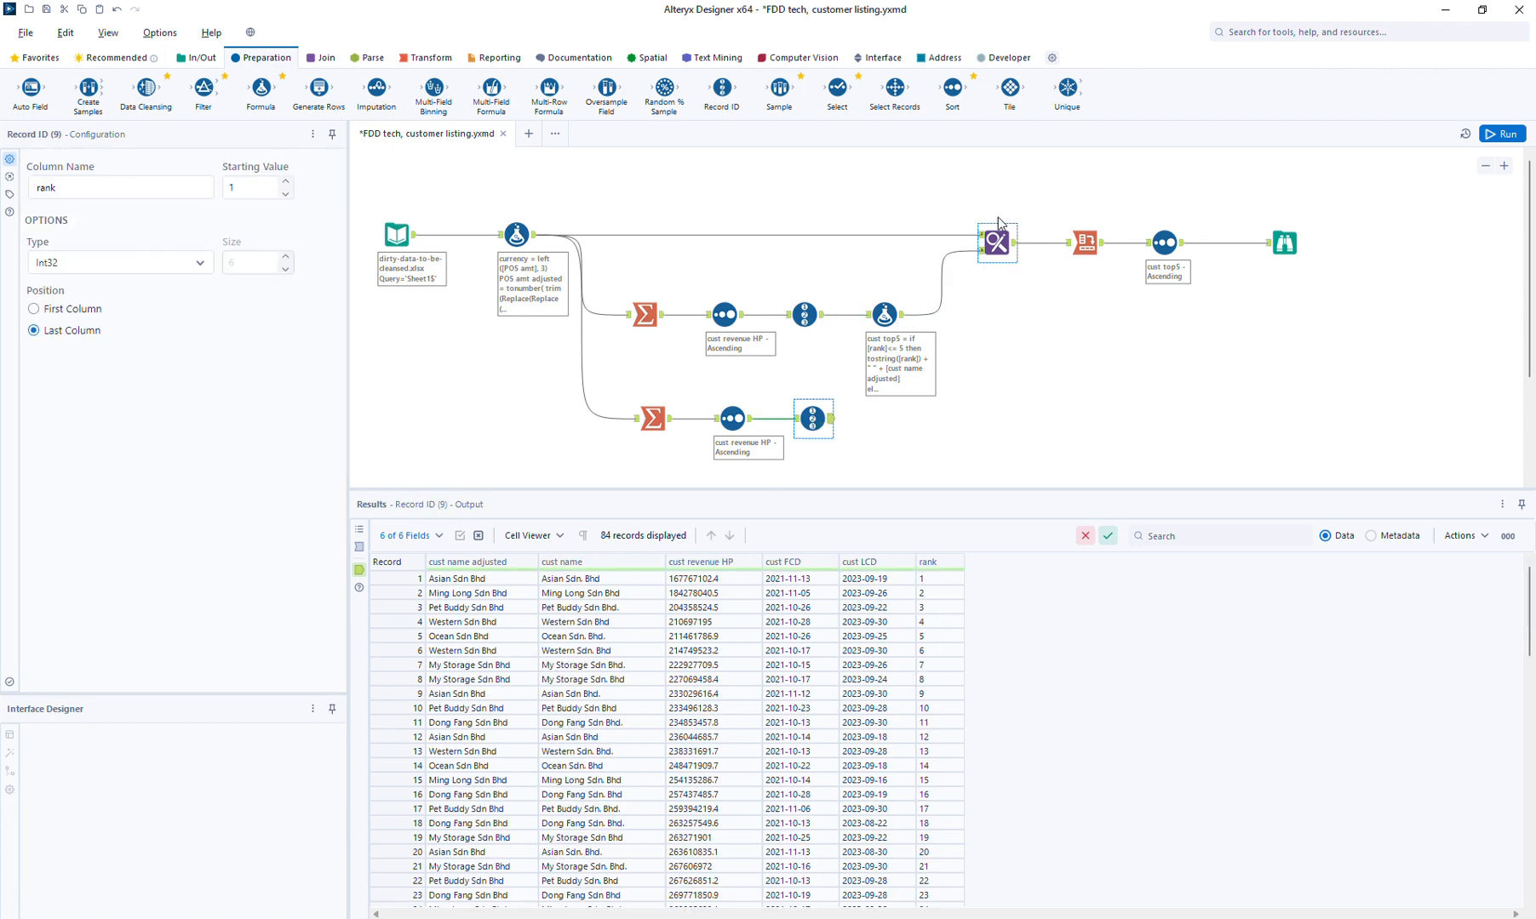
pyautogui.click(899, 320)
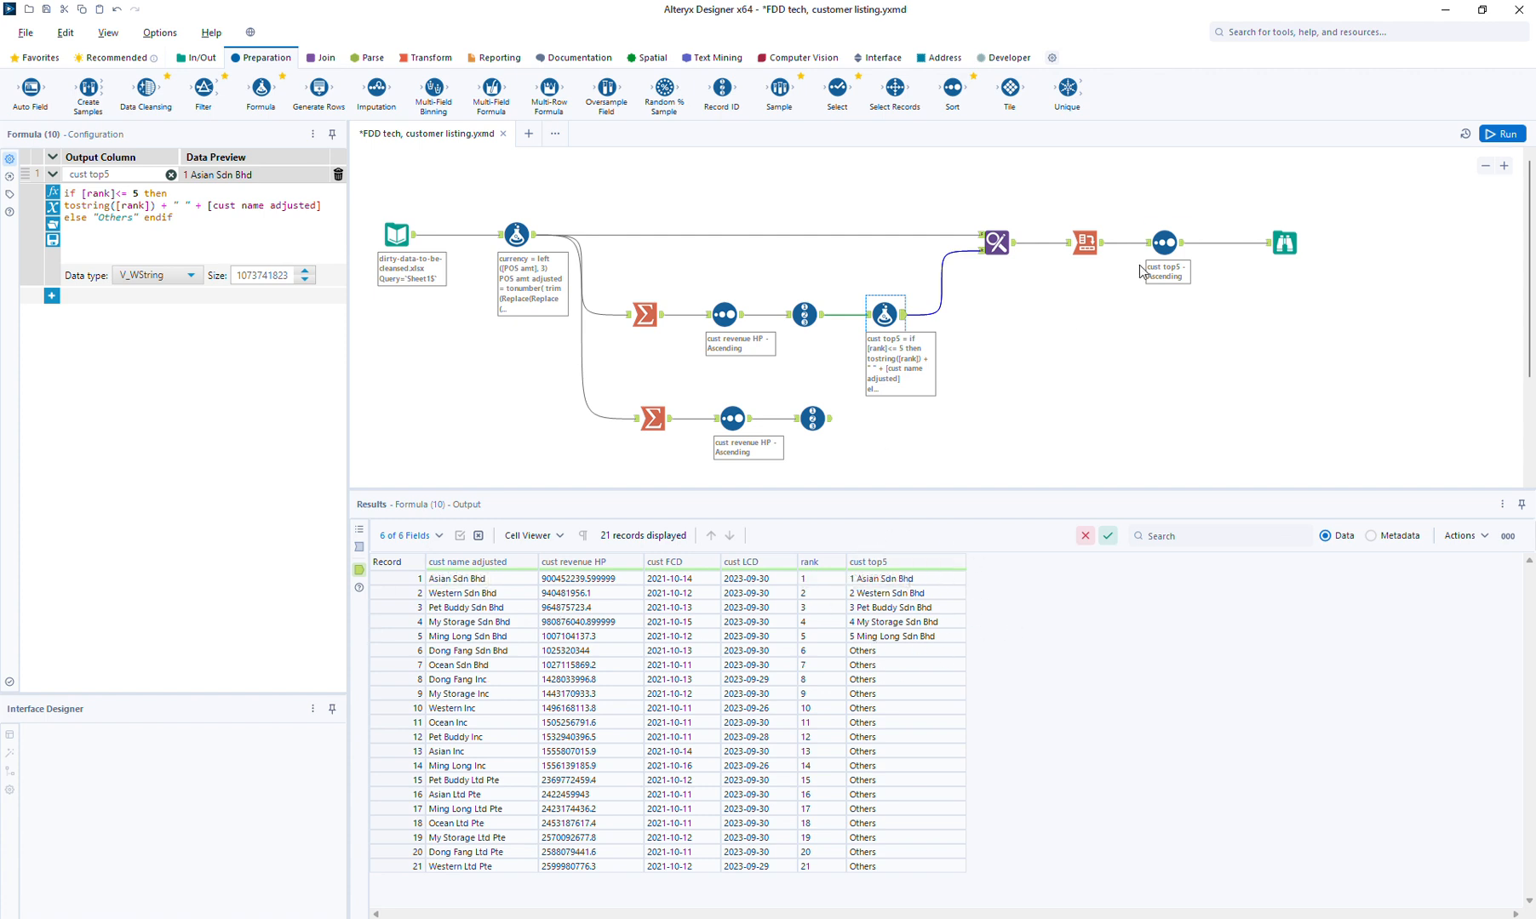
pyautogui.click(1011, 245)
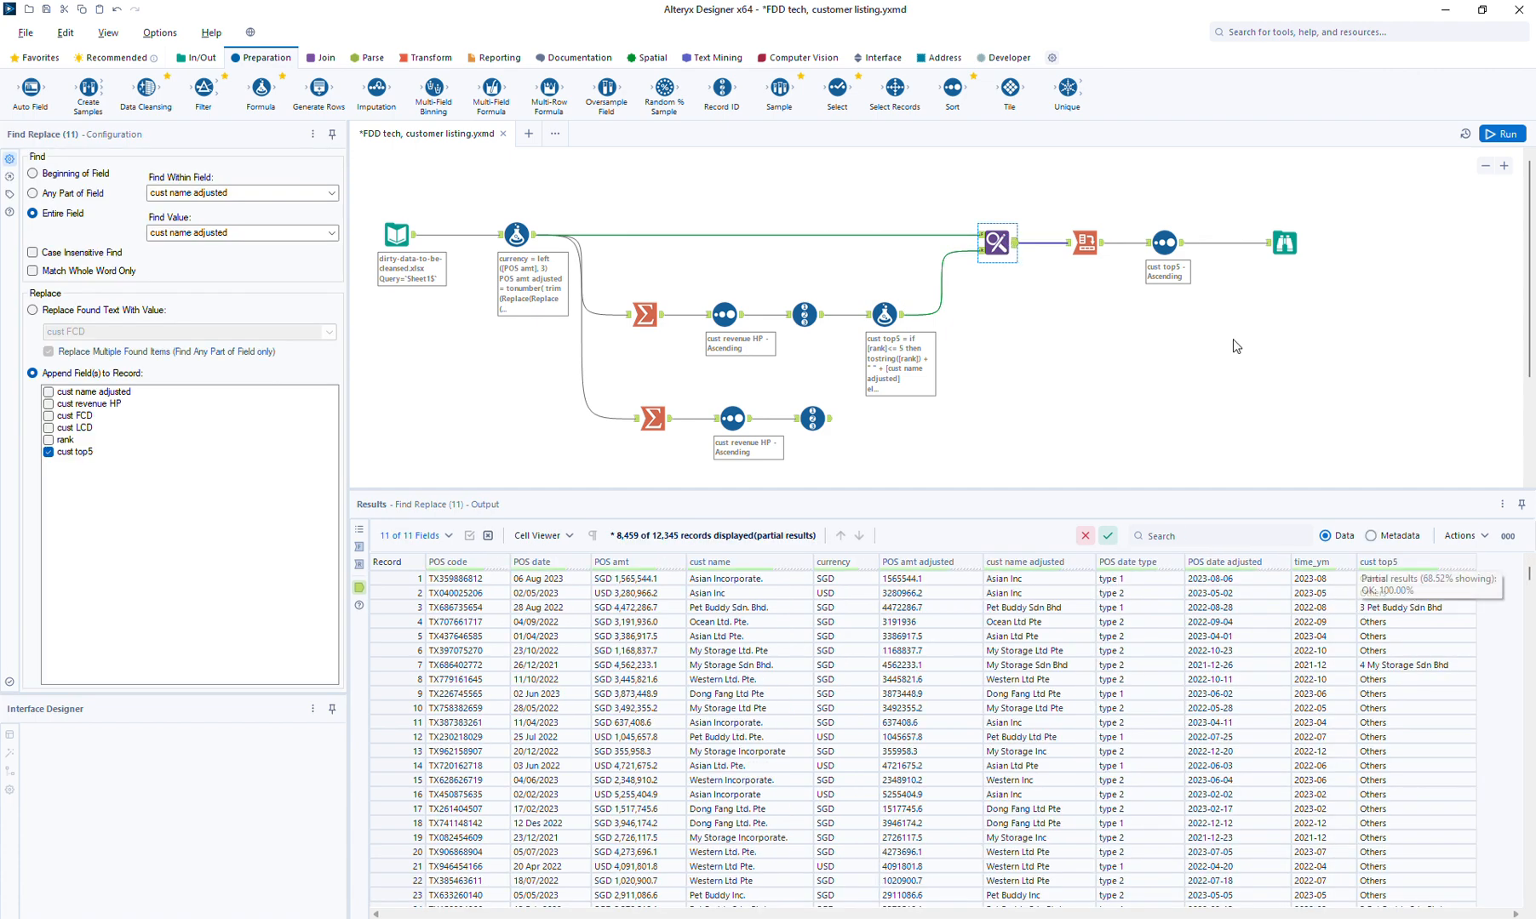
pyautogui.click(1291, 246)
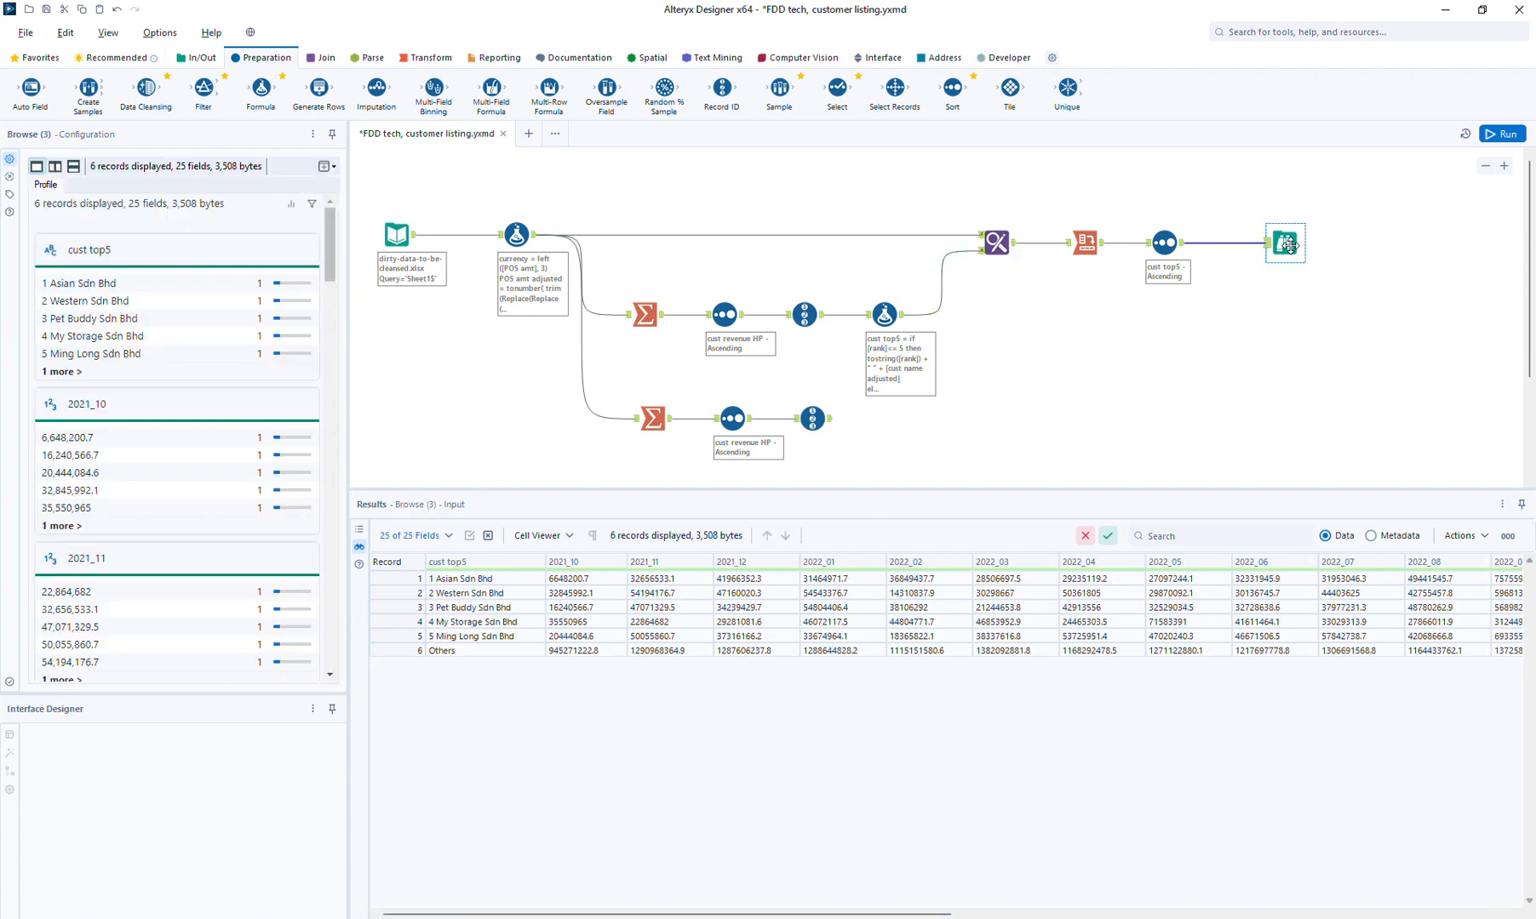